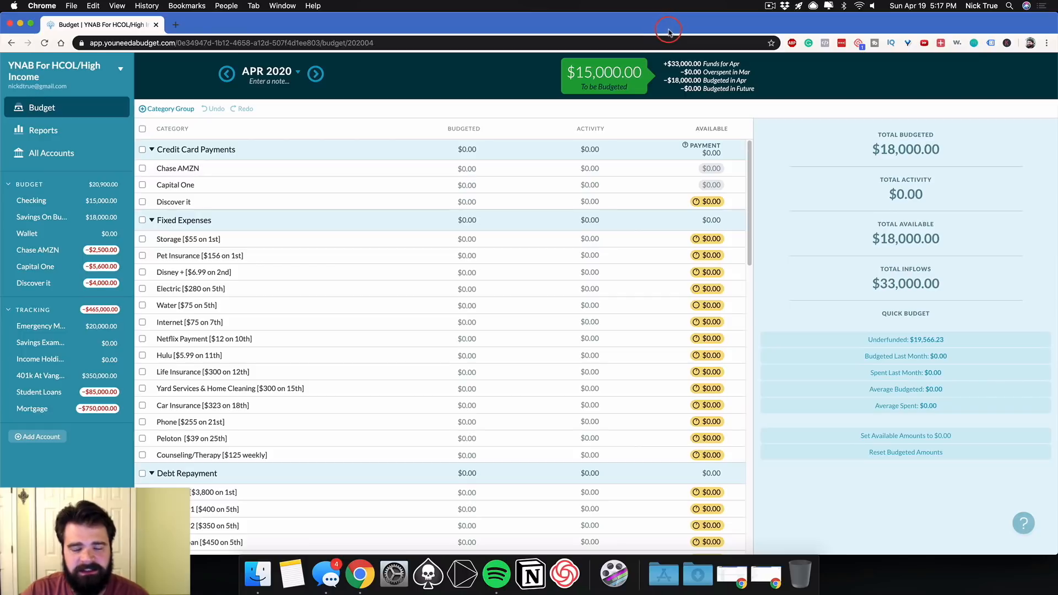
View the edit settings of the Wallet account and cancel out of them.
left_click(378, 168)
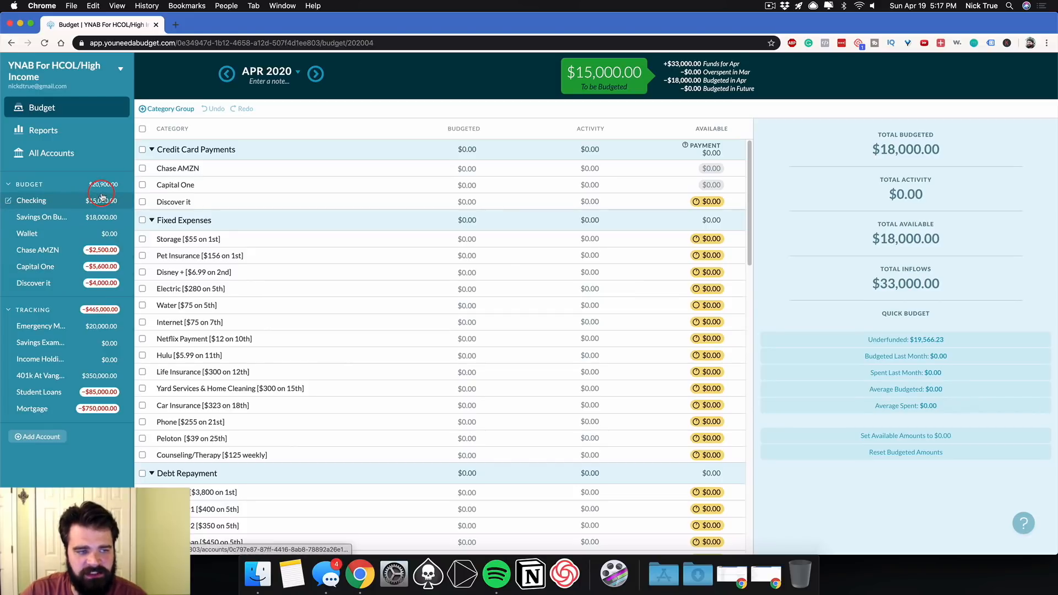
right_click(109, 236)
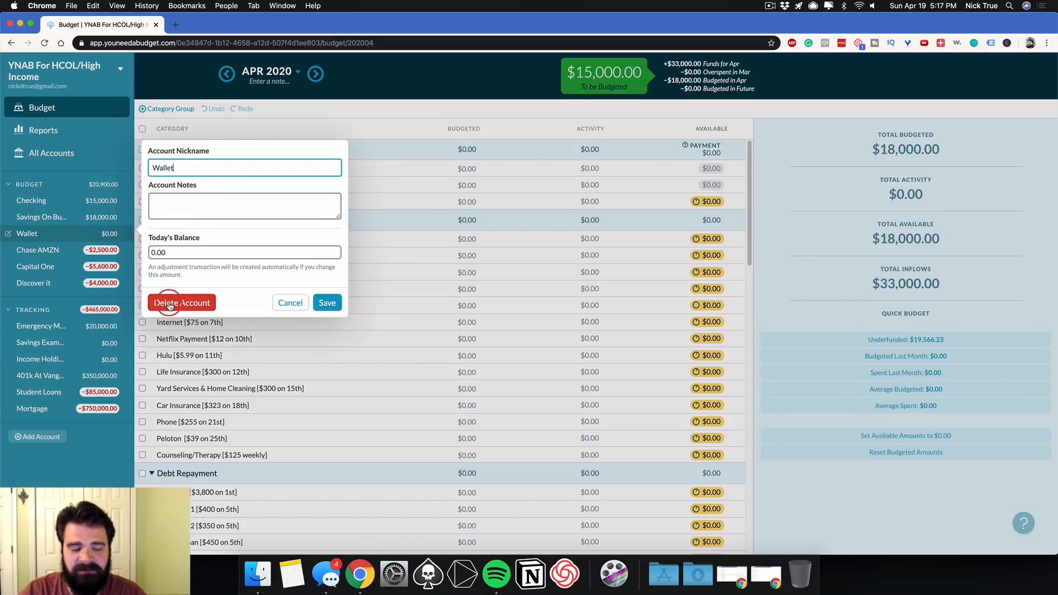
left_click(284, 303)
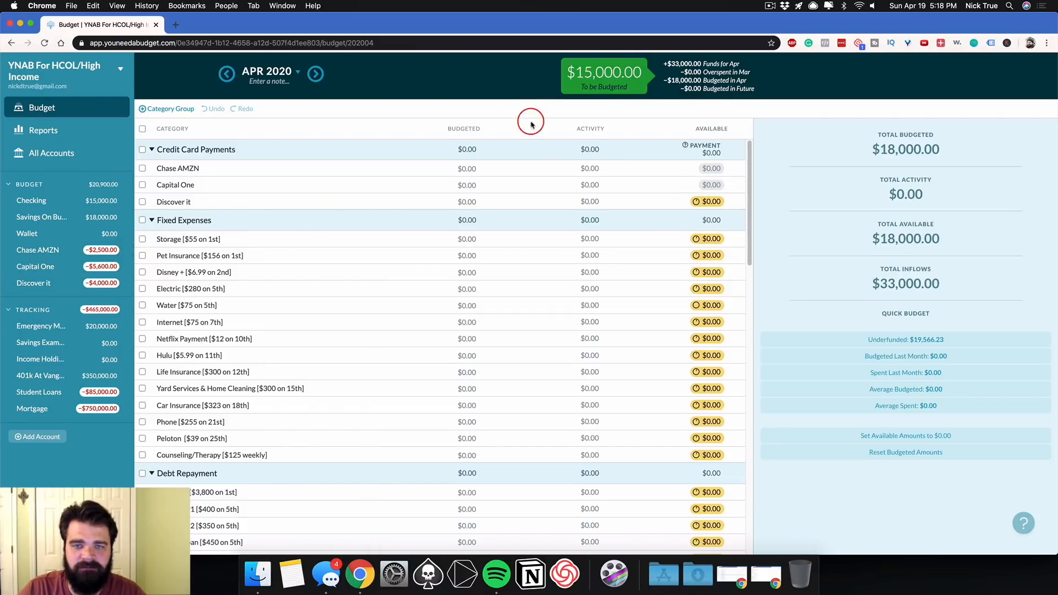
Look through the April 2020 category list from Credit Card Payments down to the savings and income holding groups.
left_click_drag(749, 161, 758, 135)
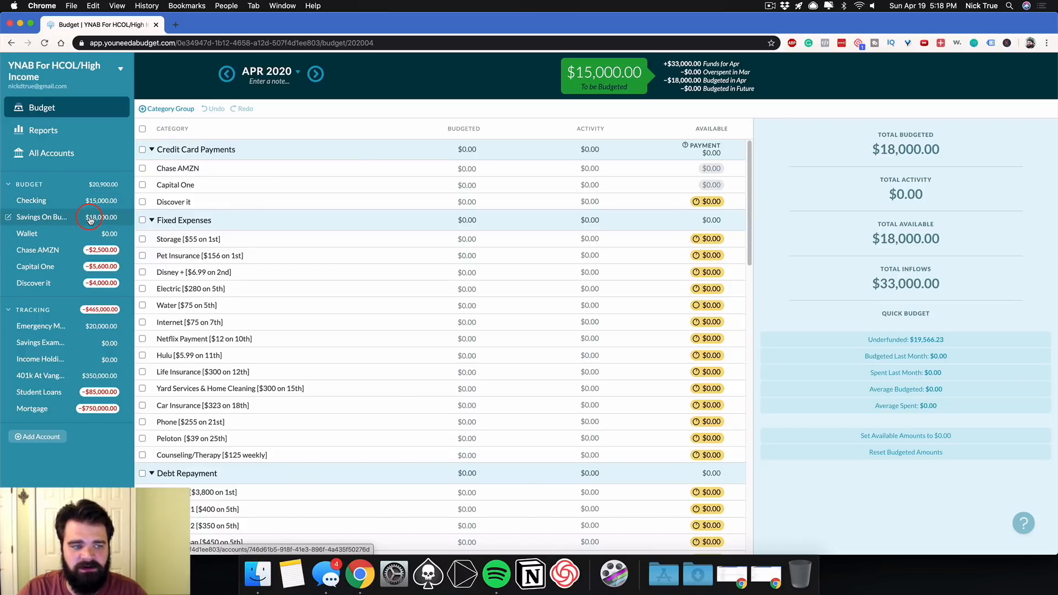
left_click_drag(749, 165, 762, 467)
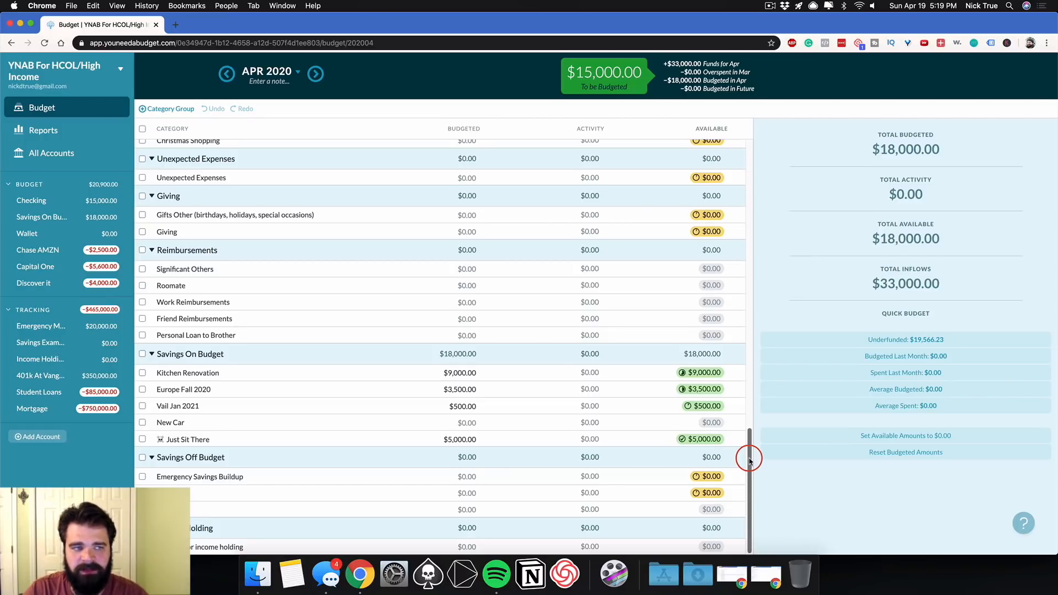
left_click_drag(749, 460, 757, 122)
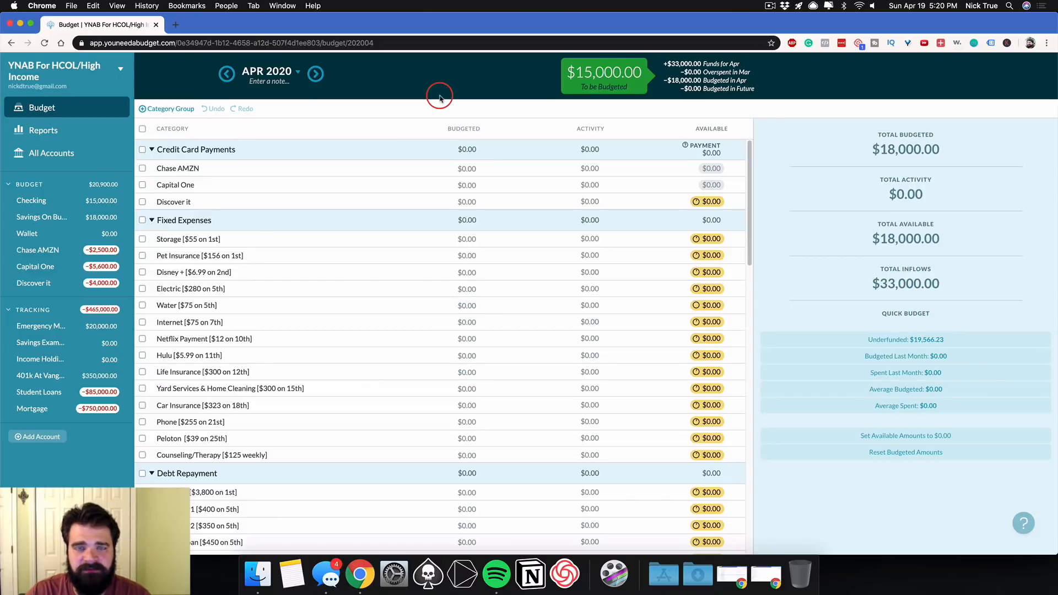
Collapse every category group from Fixed Expenses through Income Holding, keeping Credit Card Payments expanded.
left_click(151, 222)
left_click(151, 242)
left_click(151, 261)
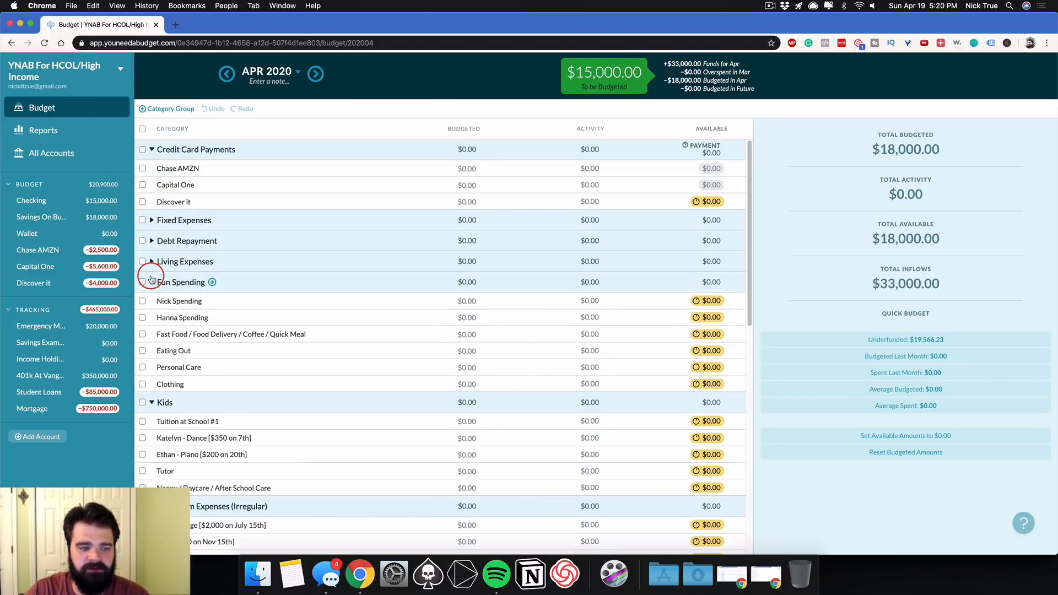
left_click(151, 282)
left_click(151, 303)
left_click(151, 323)
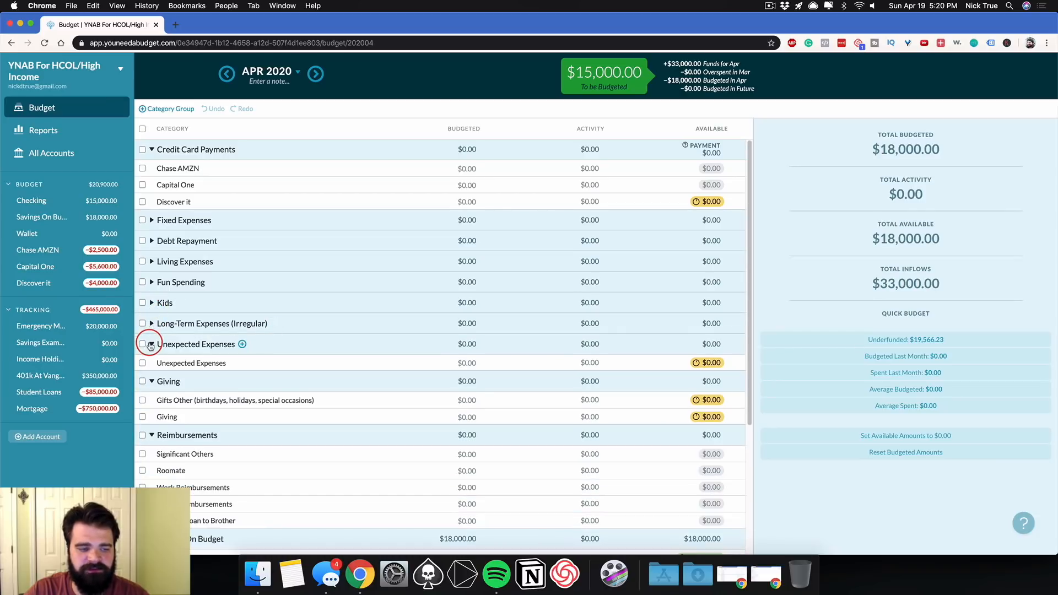
left_click(151, 343)
left_click(151, 365)
left_click(151, 385)
left_click(151, 406)
left_click(151, 426)
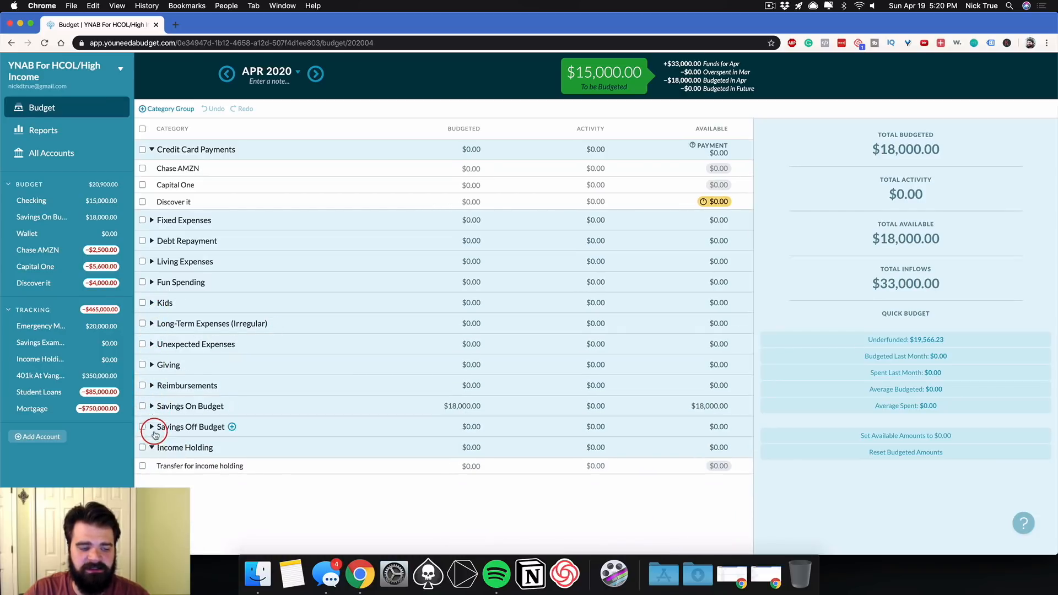
left_click(151, 447)
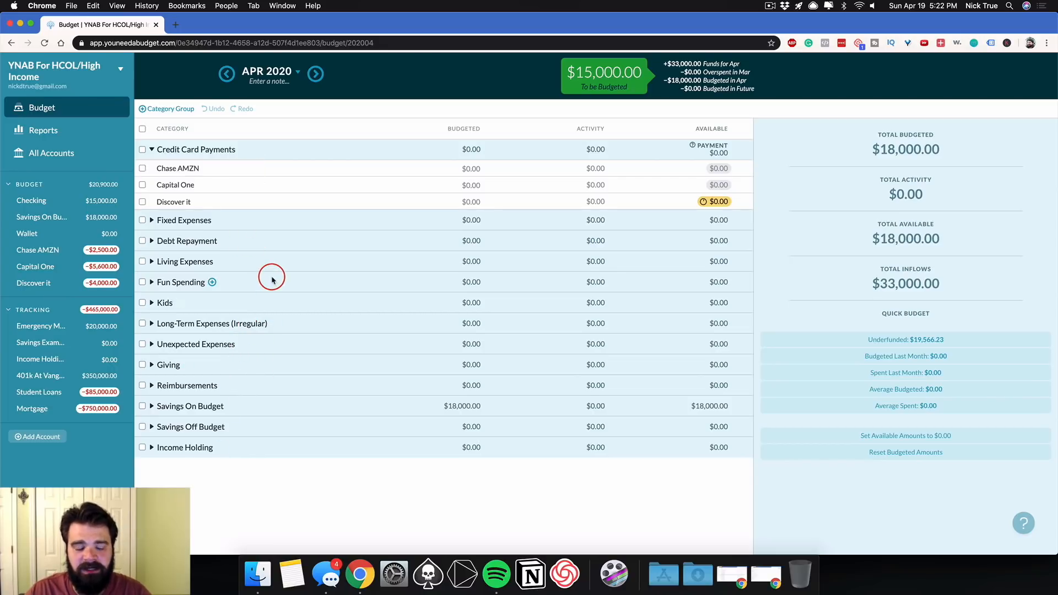
Expand the Fixed Expenses and Debt Repayment groups and review their categories.
left_click(166, 226)
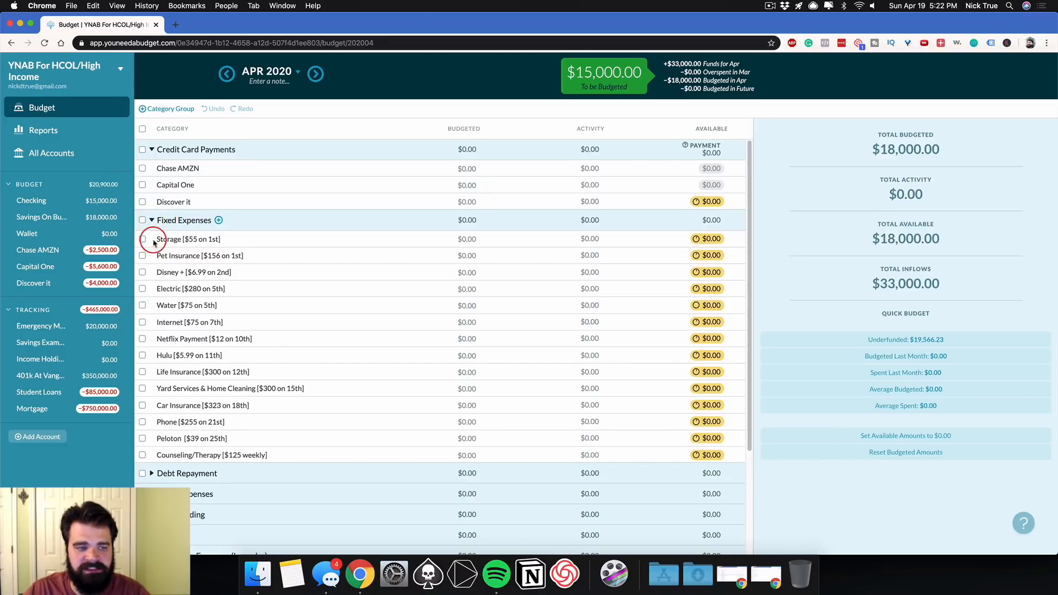
left_click(149, 474)
scroll(213, 344, "down", 2)
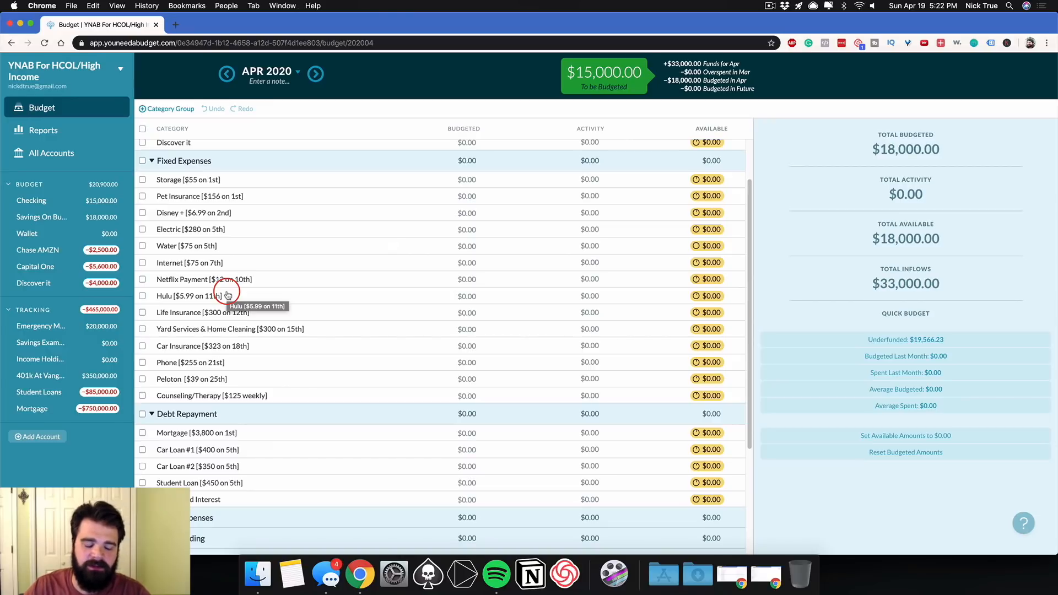
scroll(240, 279, "down", 1)
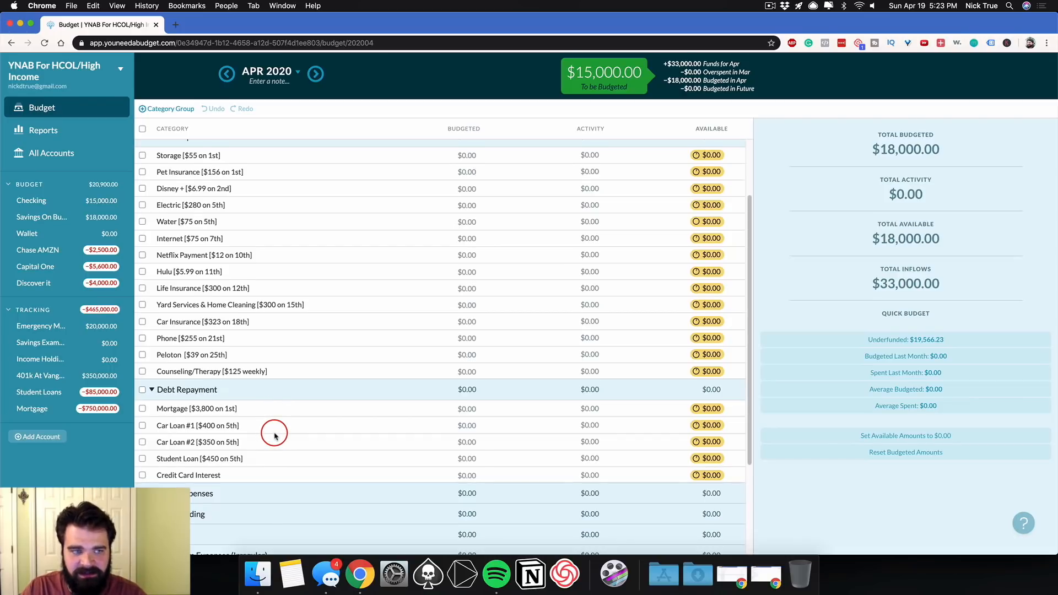
scroll(276, 396, "up", 2)
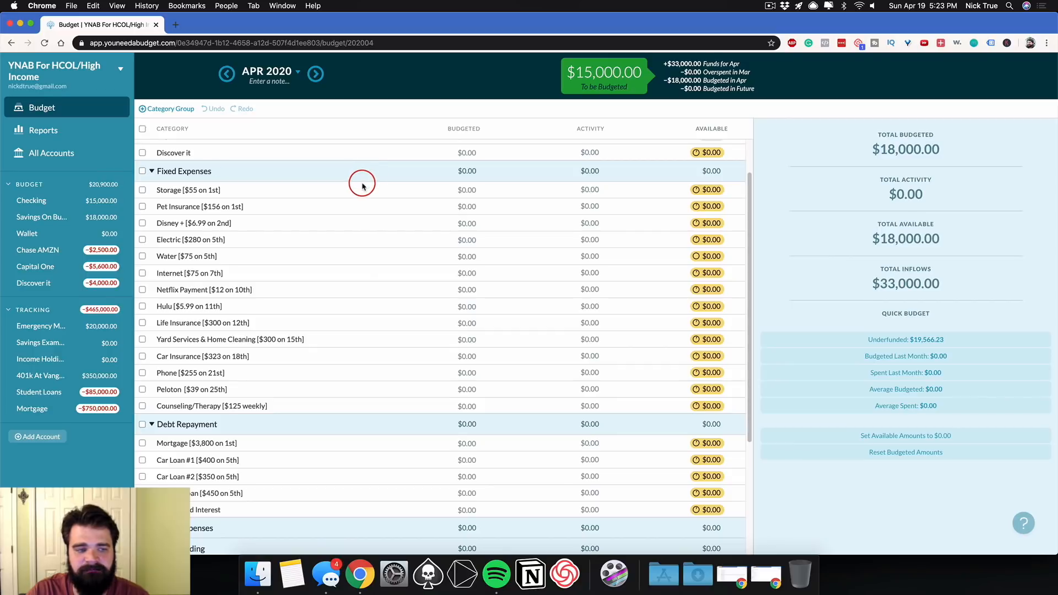
mouse_move(748, 192)
left_mouse_down()
mouse_move(760, 358)
mouse_move(752, 189)
left_mouse_up()
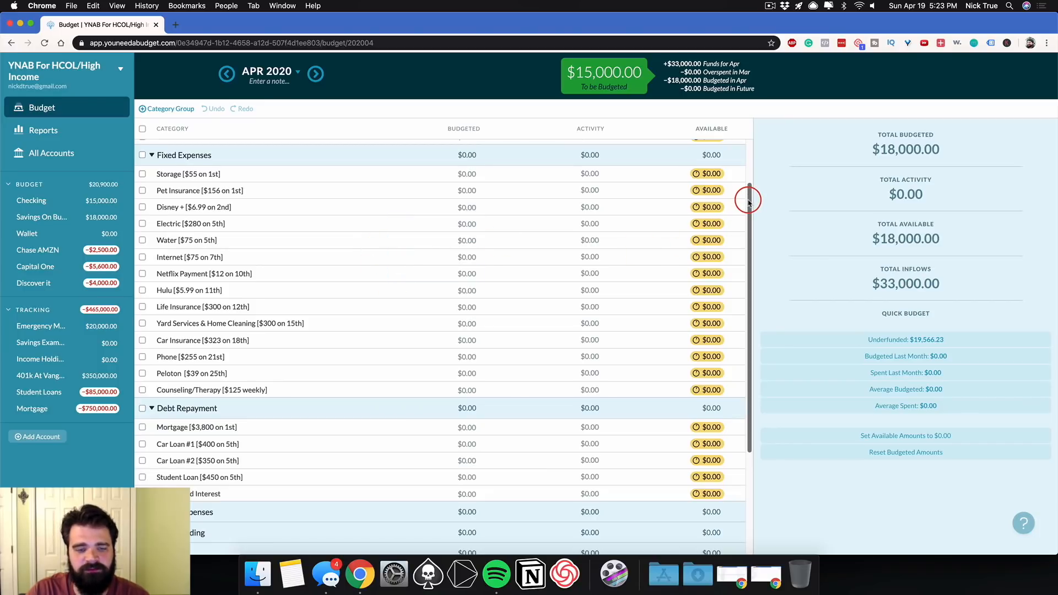
left_click_drag(748, 202, 750, 328)
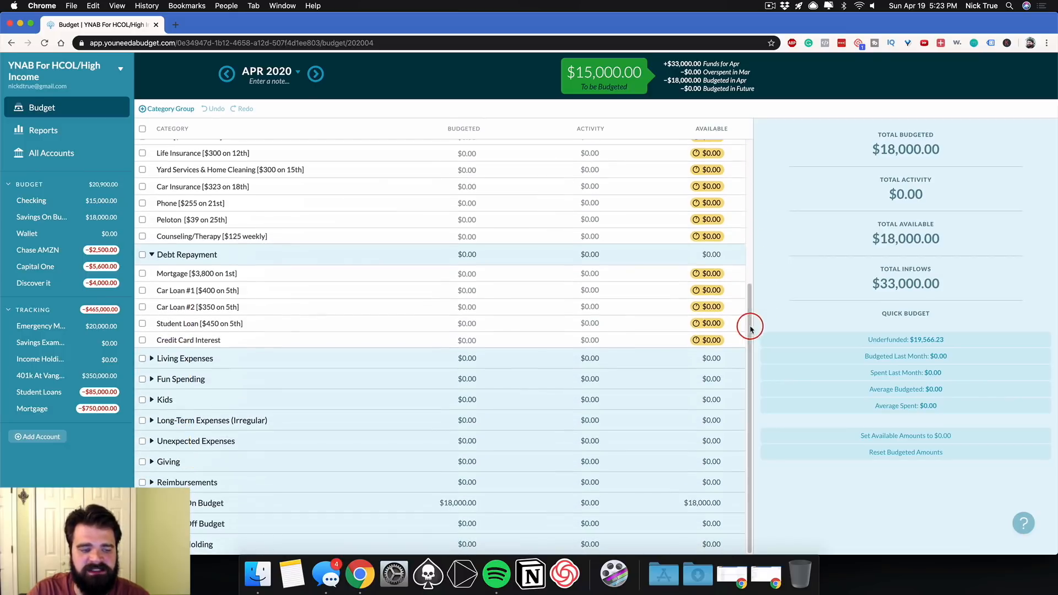
Expand the Living Expenses group and review its categories.
left_click(152, 358)
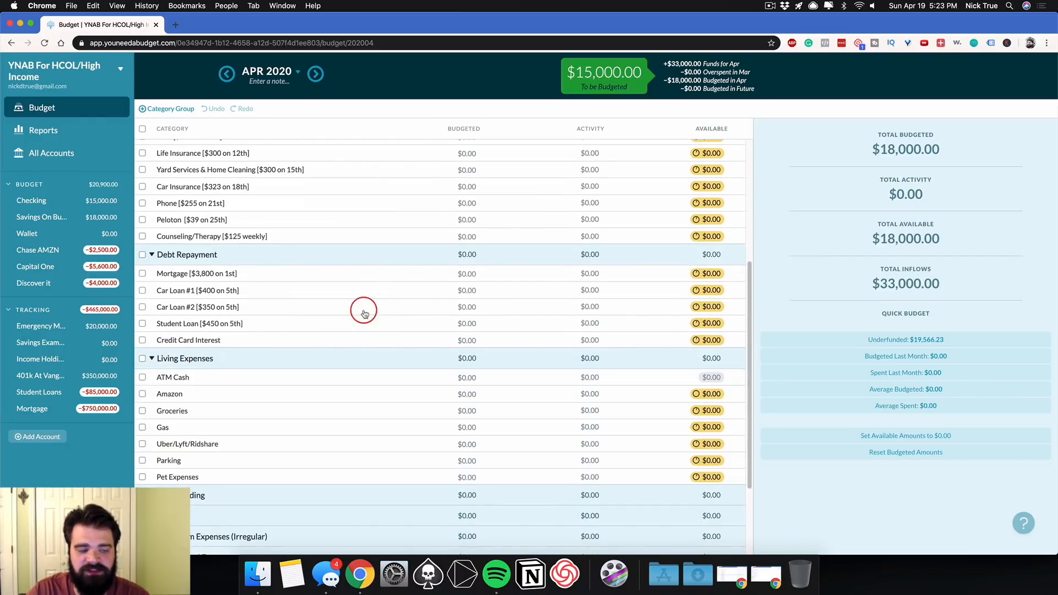
scroll(377, 275, "down", 1)
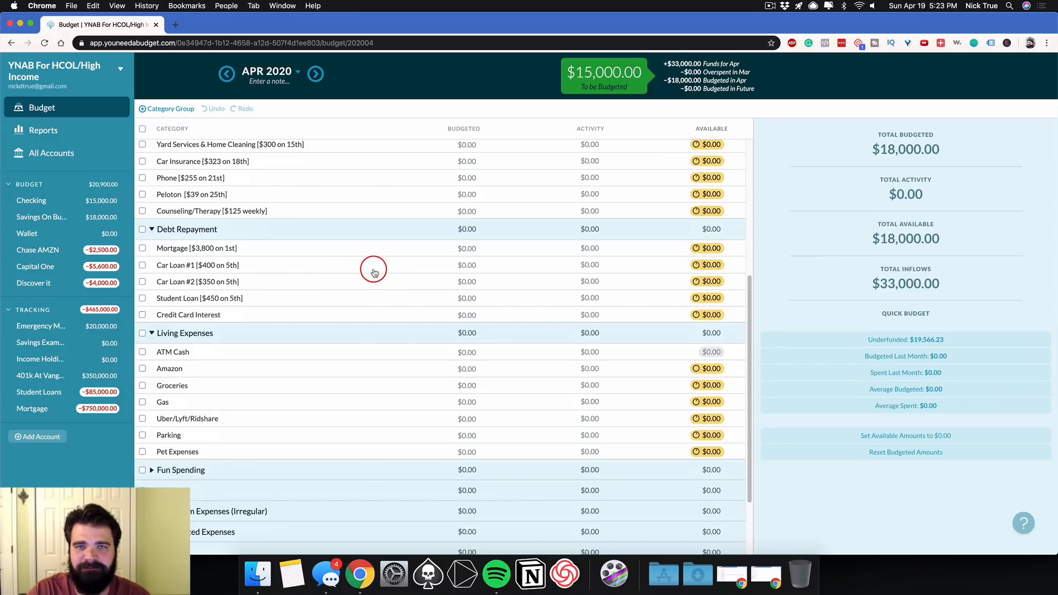
left_click(389, 315)
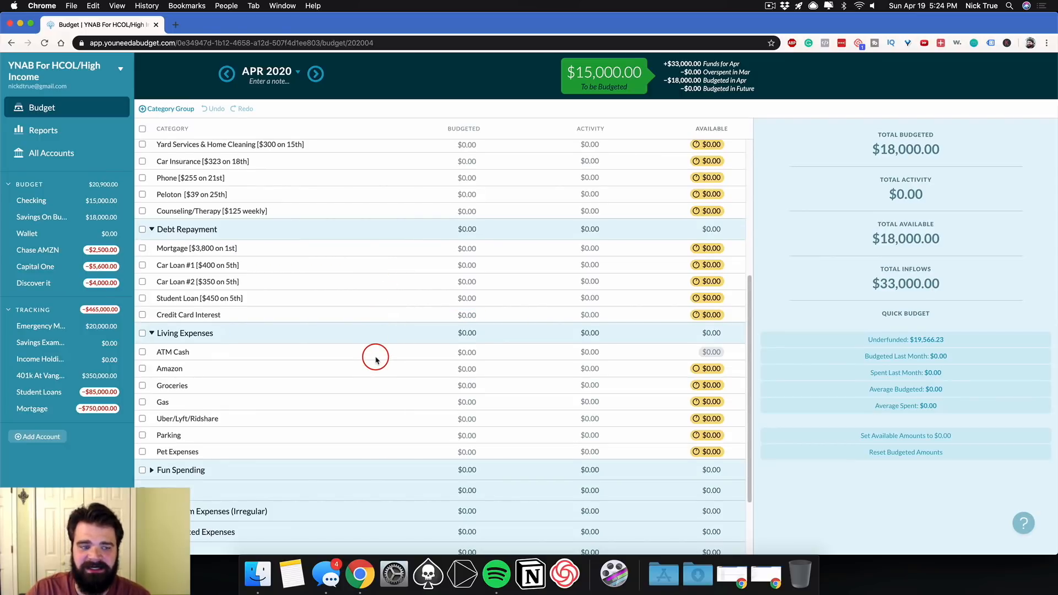
scroll(376, 359, "down", 1)
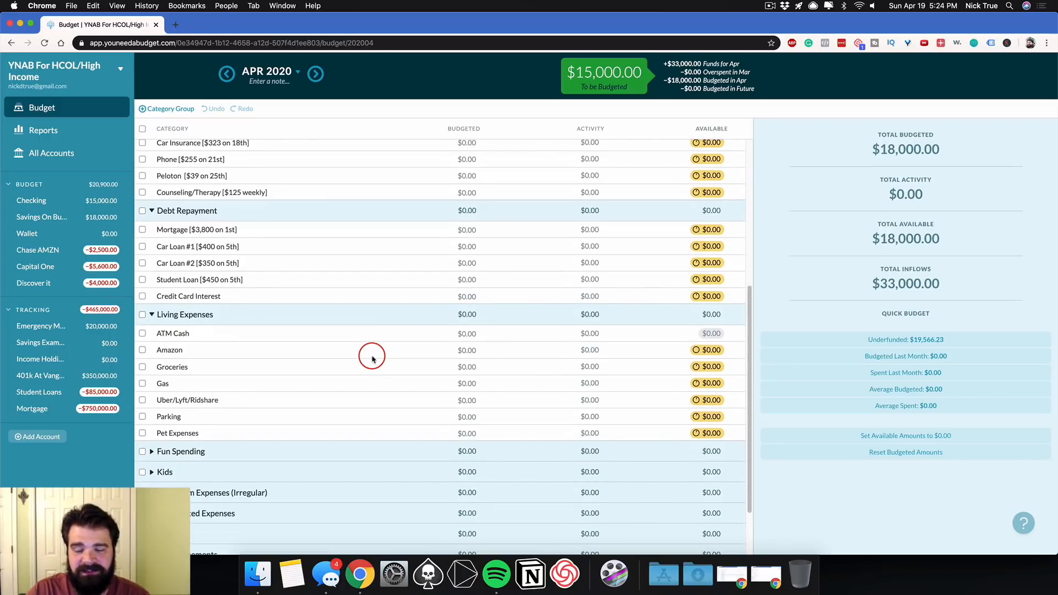
scroll(372, 358, "down", 1)
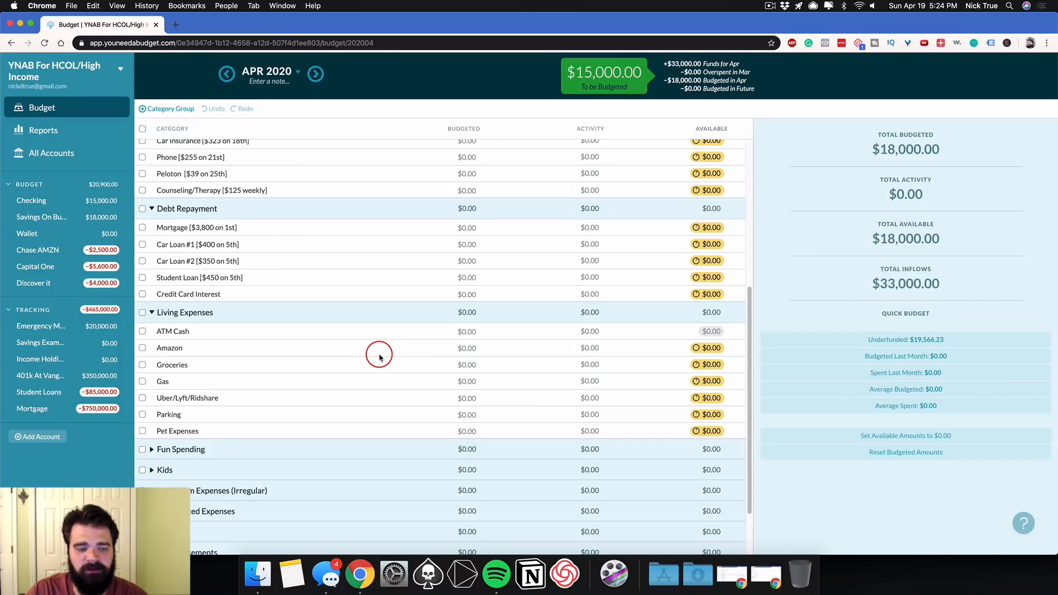
scroll(379, 357, "down", 3)
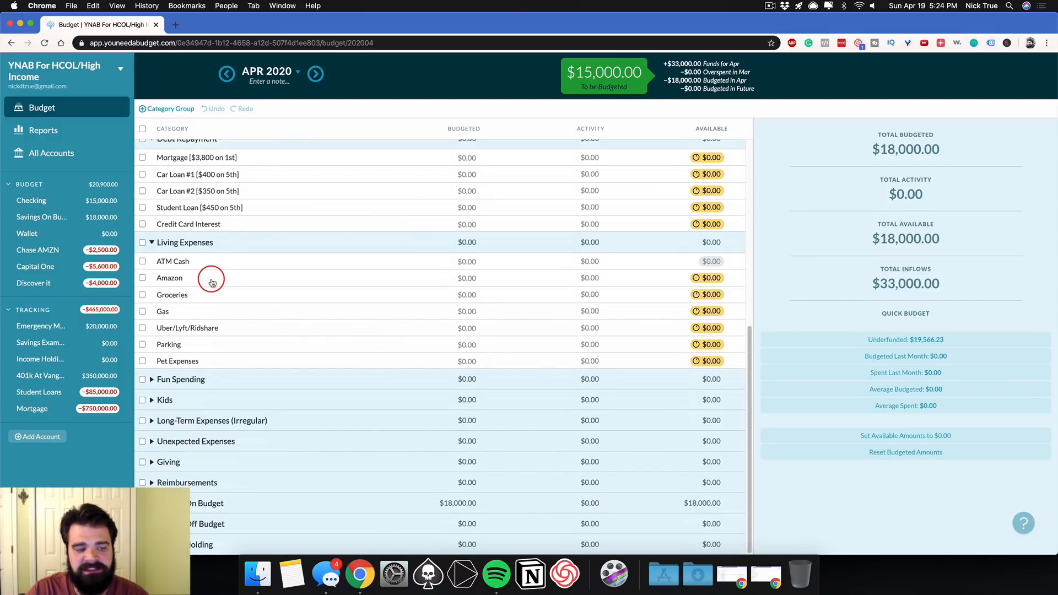
Inspect the Amazon category's budget details and spending goal, and deselect the category.
left_click(211, 282)
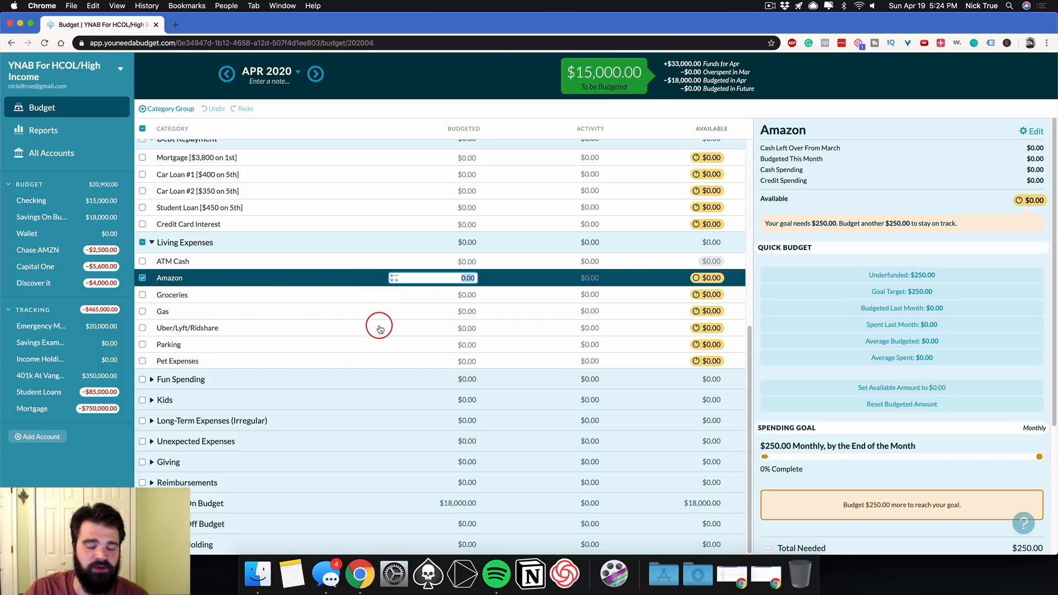
left_click(142, 278)
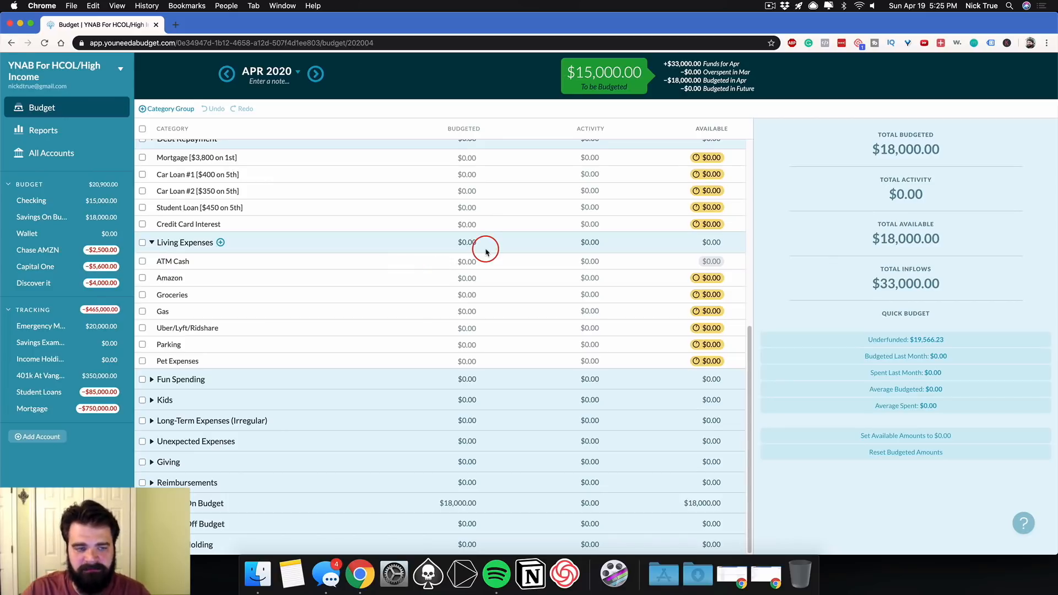
left_click(466, 264)
left_click(264, 259)
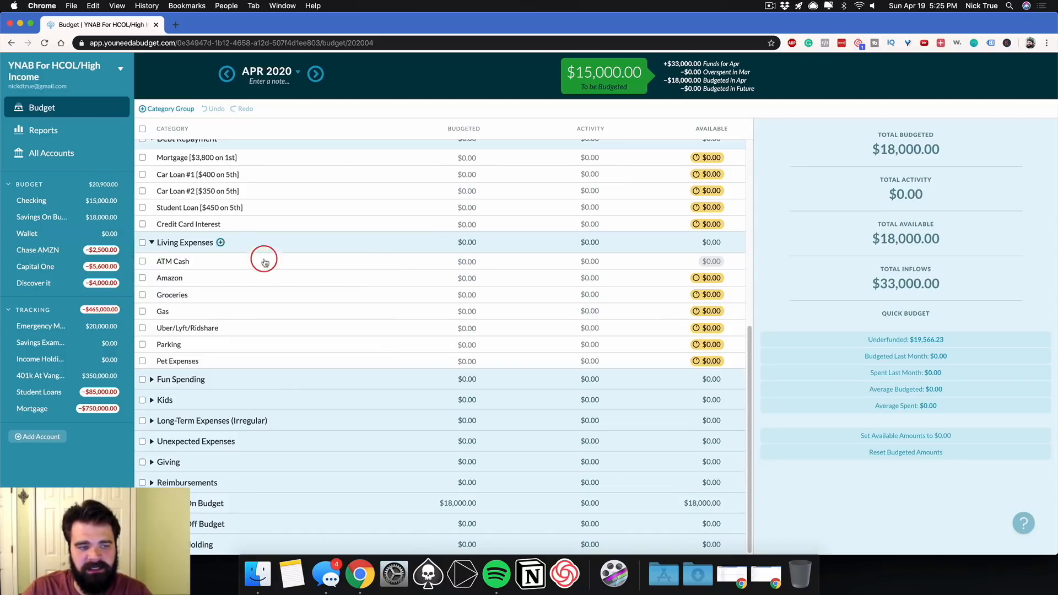
Collapse the Fixed Expenses, Debt Repayment and Living Expenses groups and expand Income Holding.
scroll(296, 271, "up", 8)
left_click(182, 227)
left_click(151, 221)
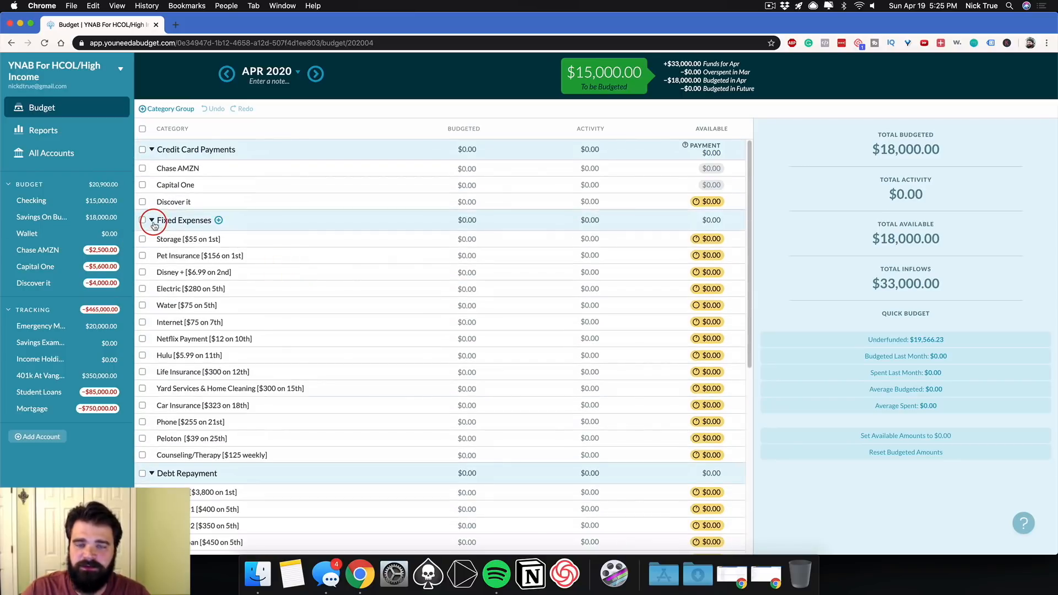
left_click(152, 241)
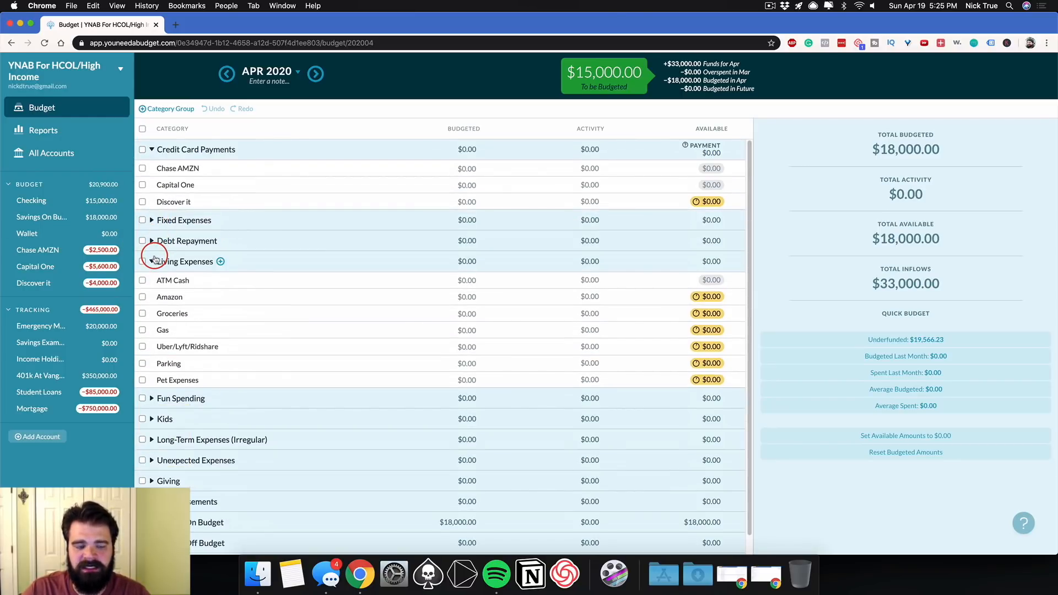
left_click(152, 261)
left_click(152, 447)
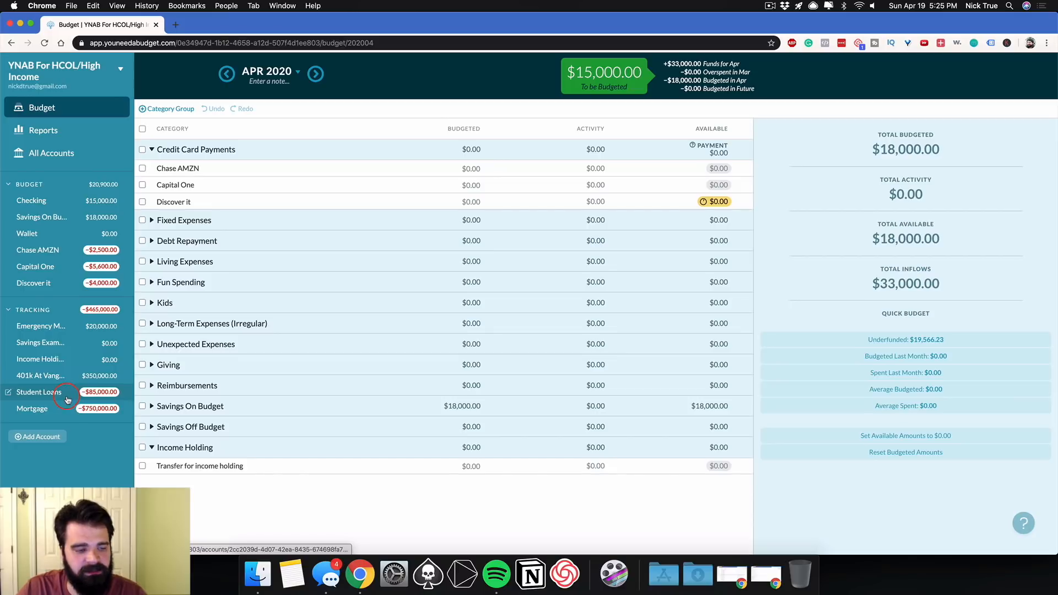
Check which account types are offered for a new unlinked account and close the dialog without adding one.
left_click(54, 437)
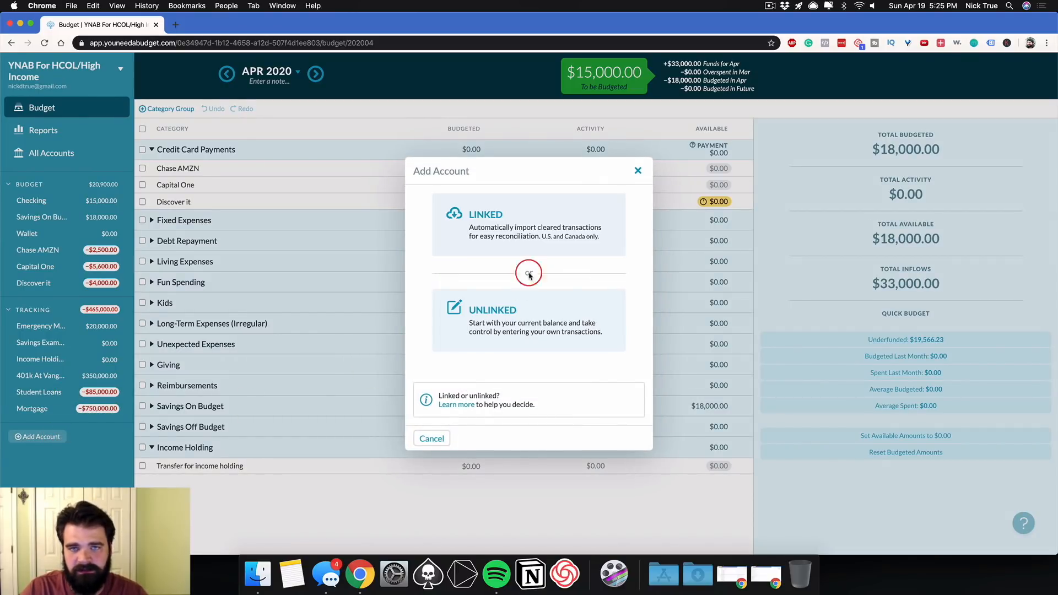
left_click(525, 329)
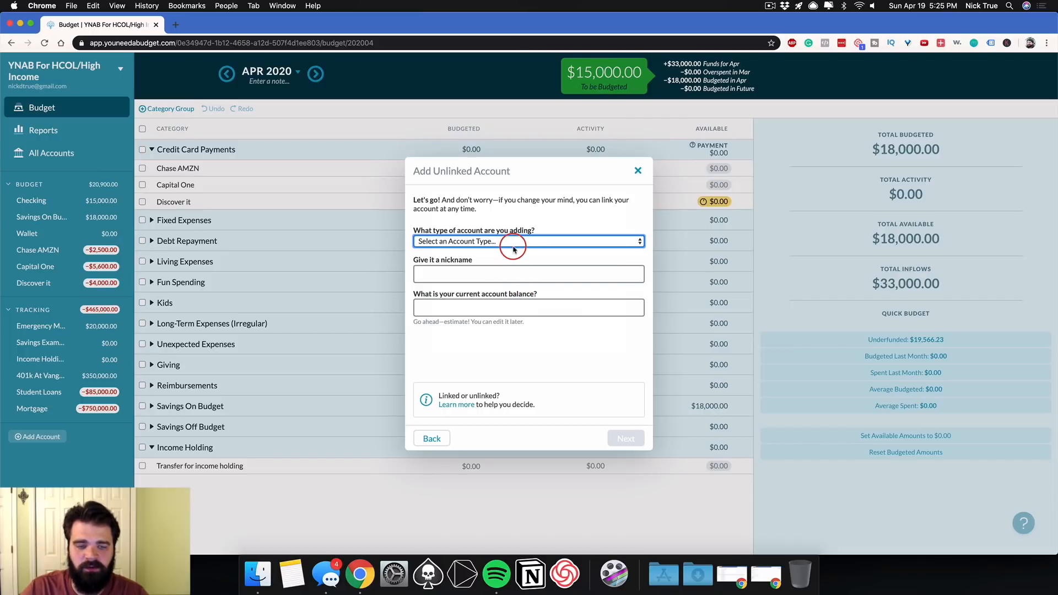
left_click(486, 243)
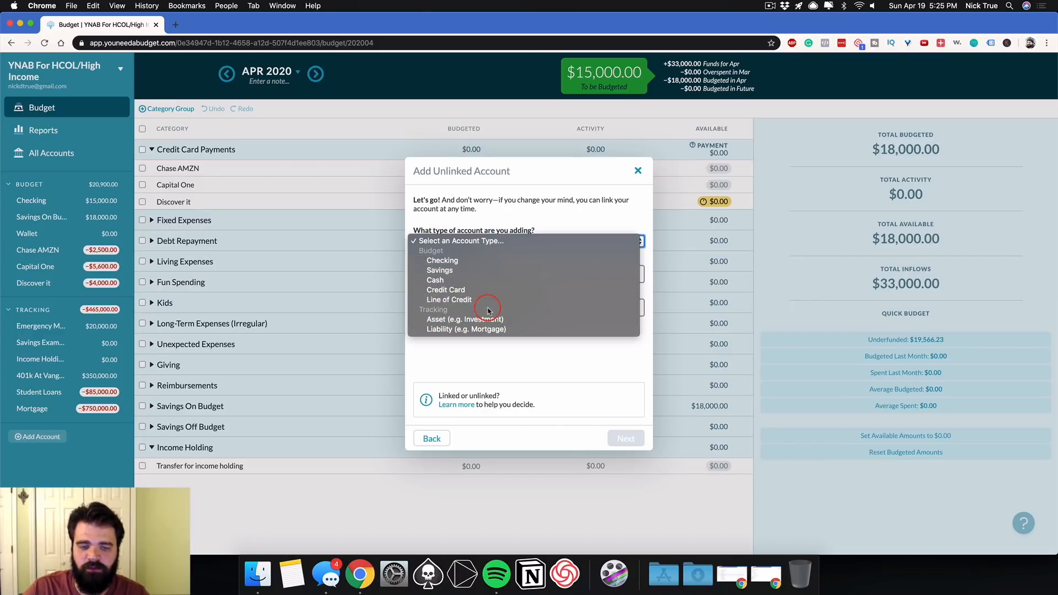
left_click(638, 172)
left_click(638, 173)
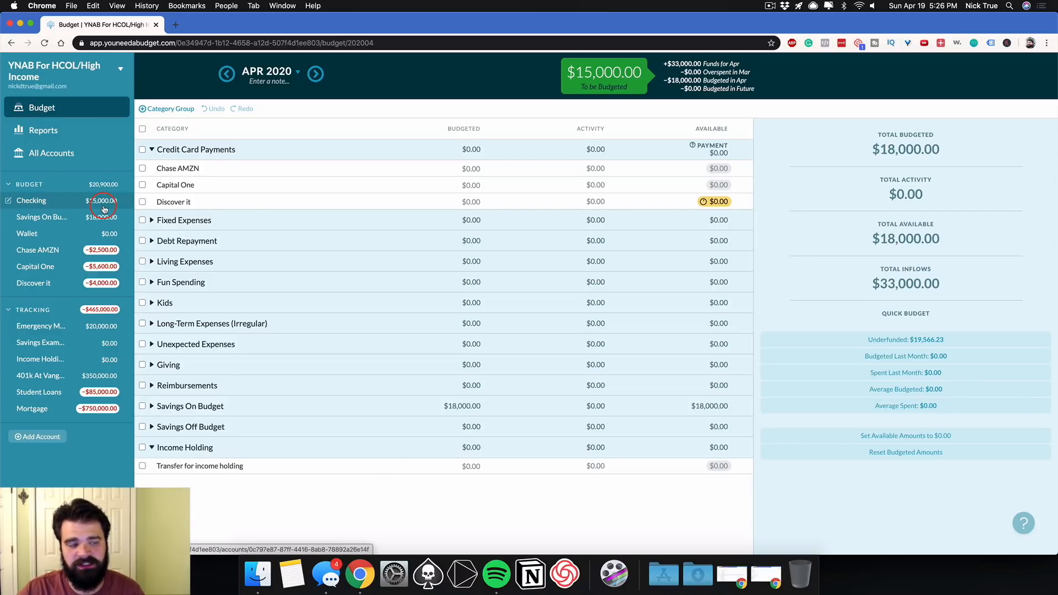
Record a 35000 inflow from the payee Paycheck From Employer in the Income Holding account and discard the extra blank entry.
left_click(102, 361)
left_click(165, 96)
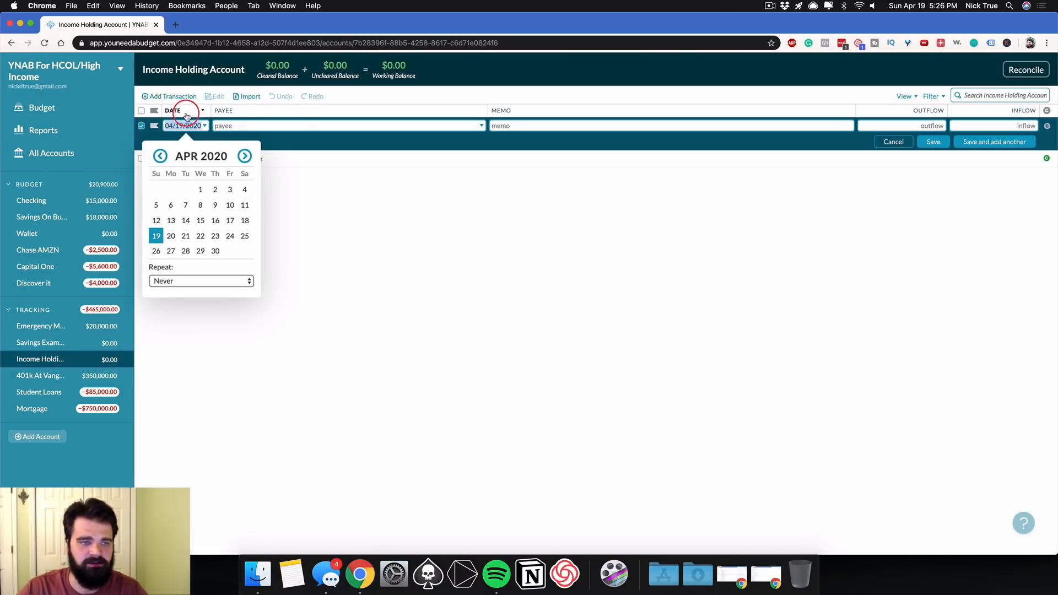
left_click(223, 126)
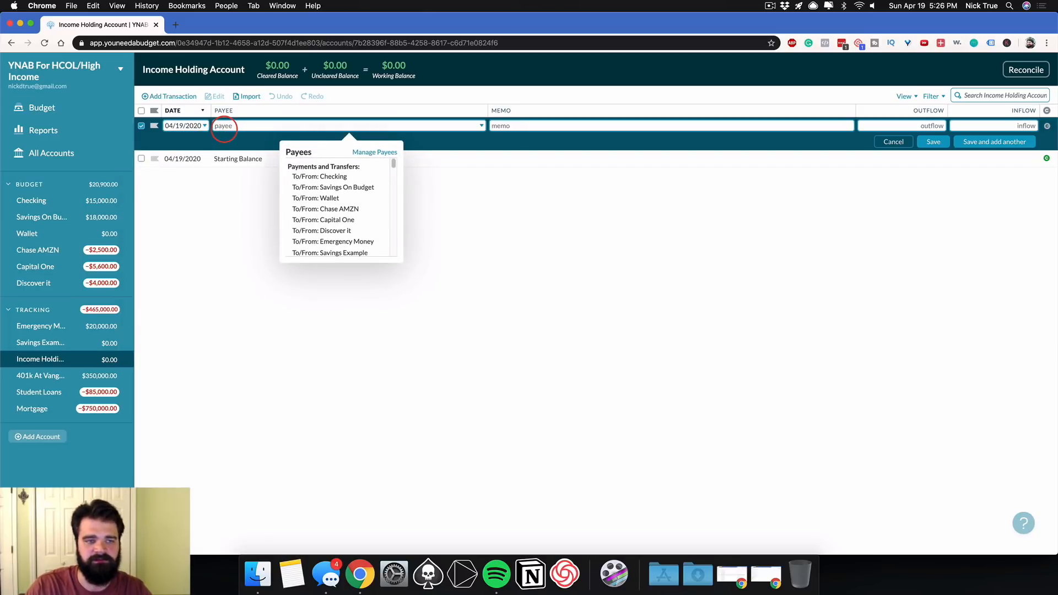
type("Paycheck From Employer")
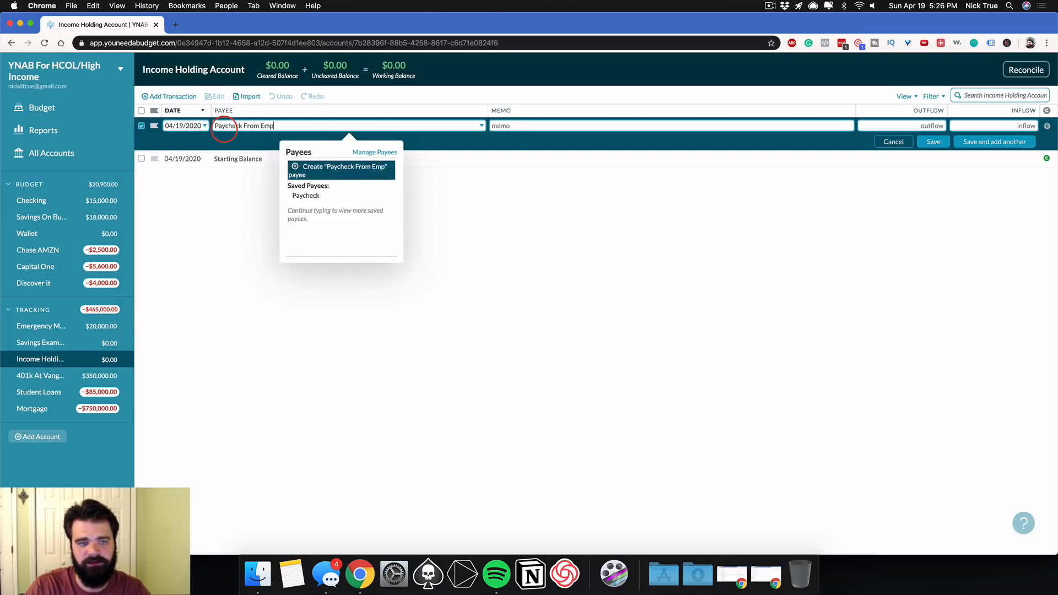
left_click(548, 127)
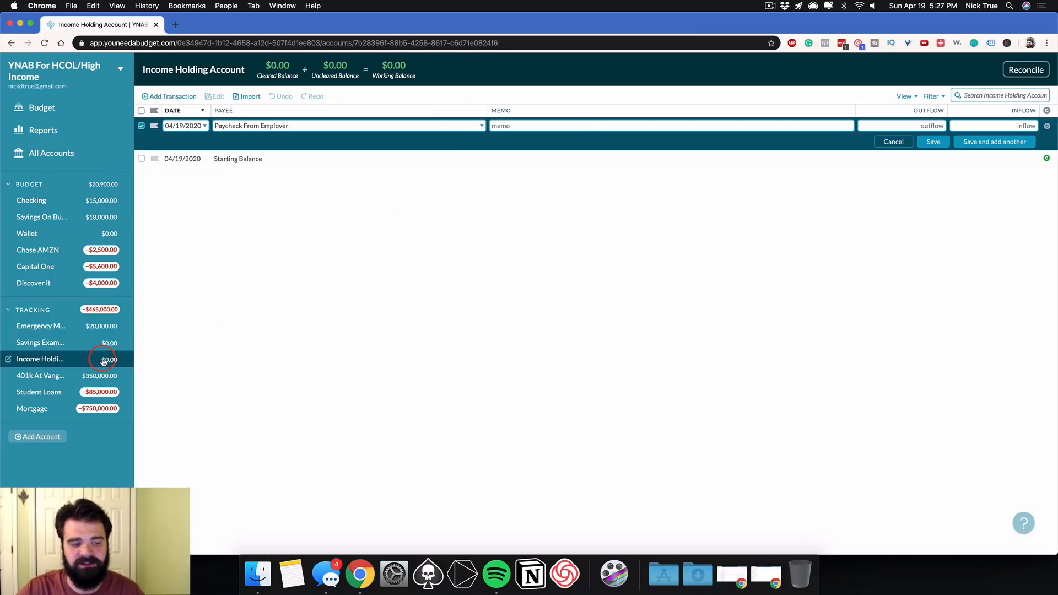
left_click(995, 128)
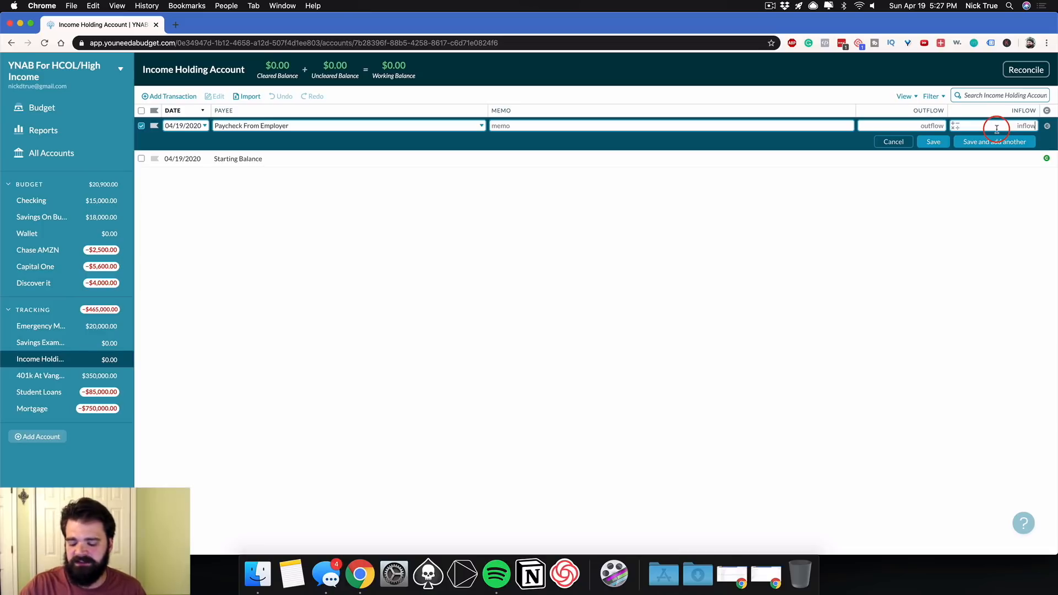
type("35000")
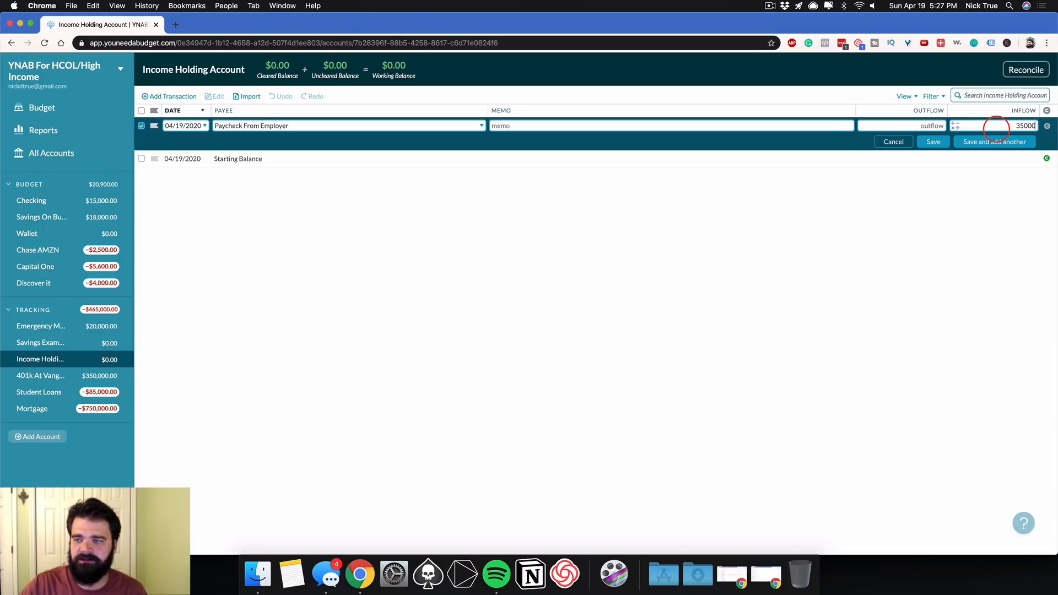
key("Return")
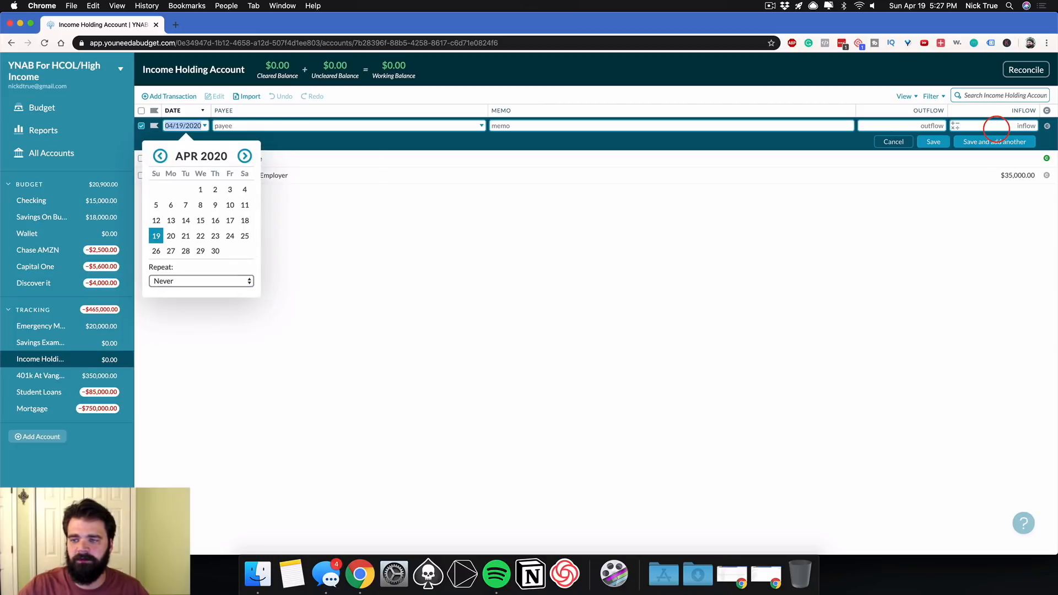
key("Escape")
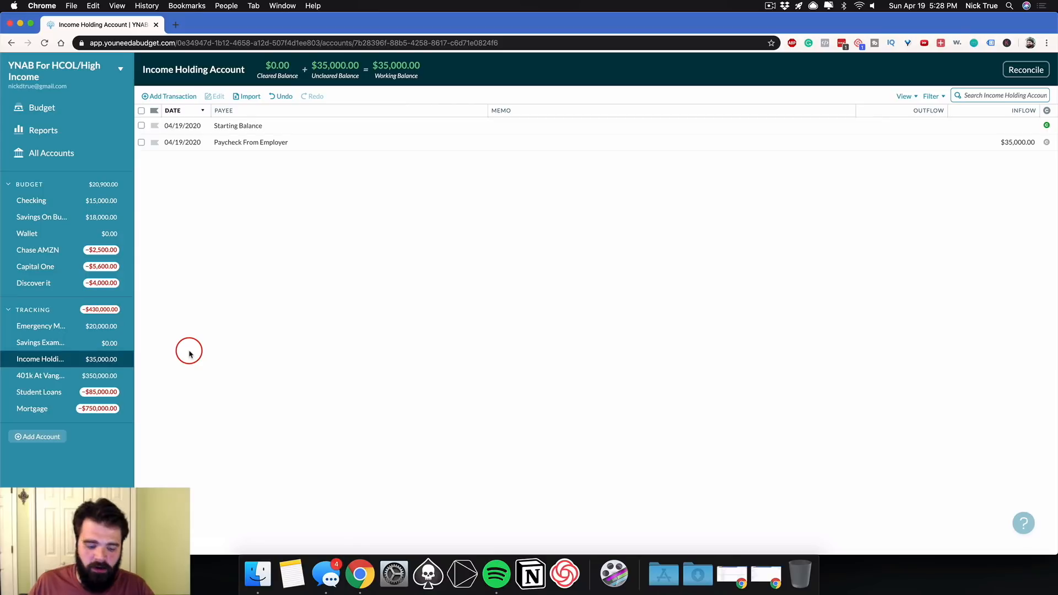
Calculate 250000/12 with Spotlight and copy the whole-dollar part of the result.
key("super+space")
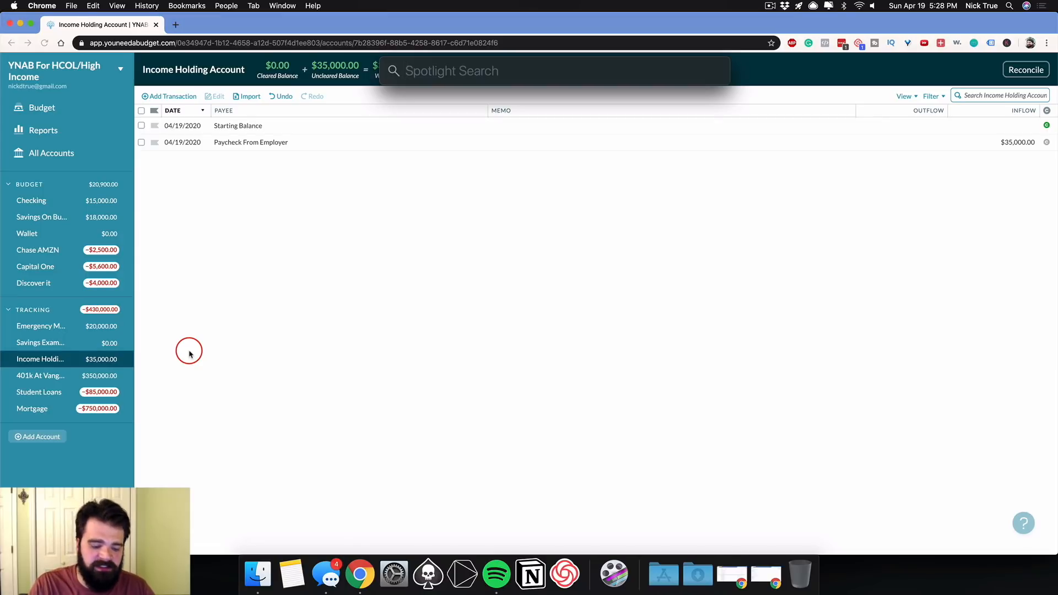
type("250000/12")
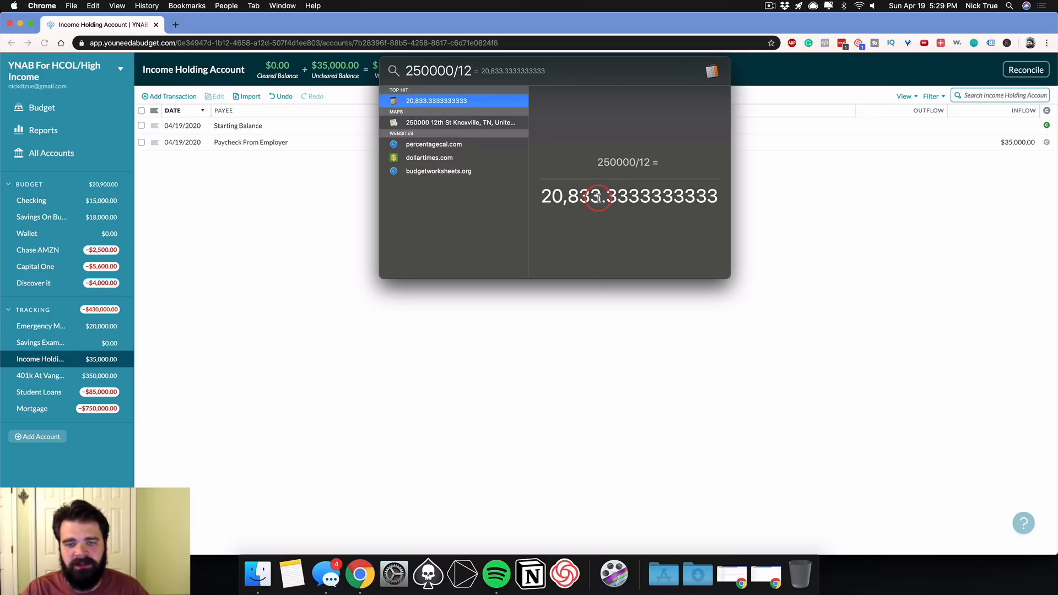
left_click_drag(599, 197, 543, 196)
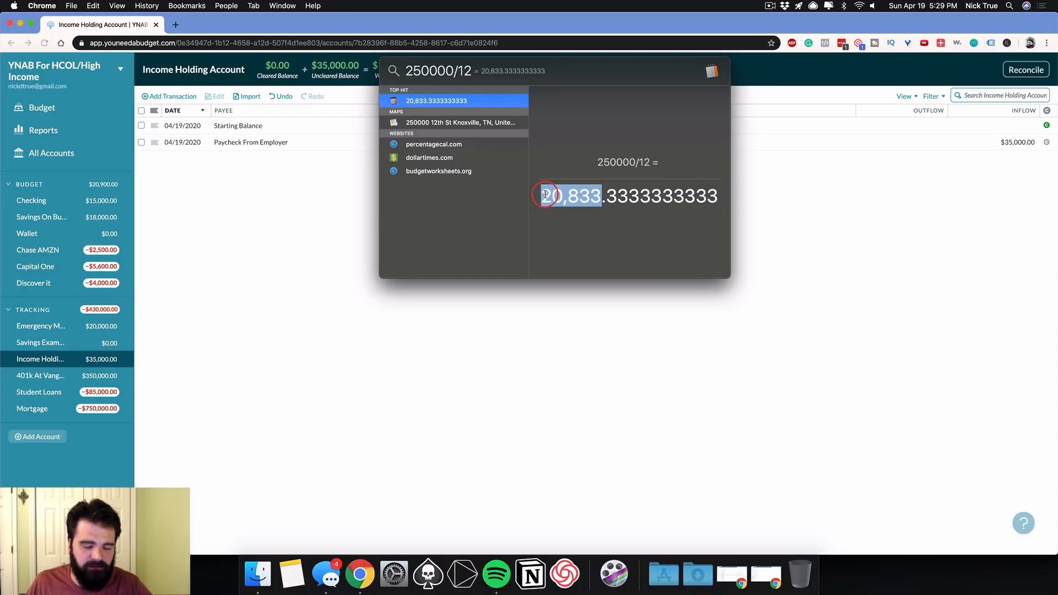
left_click(810, 226)
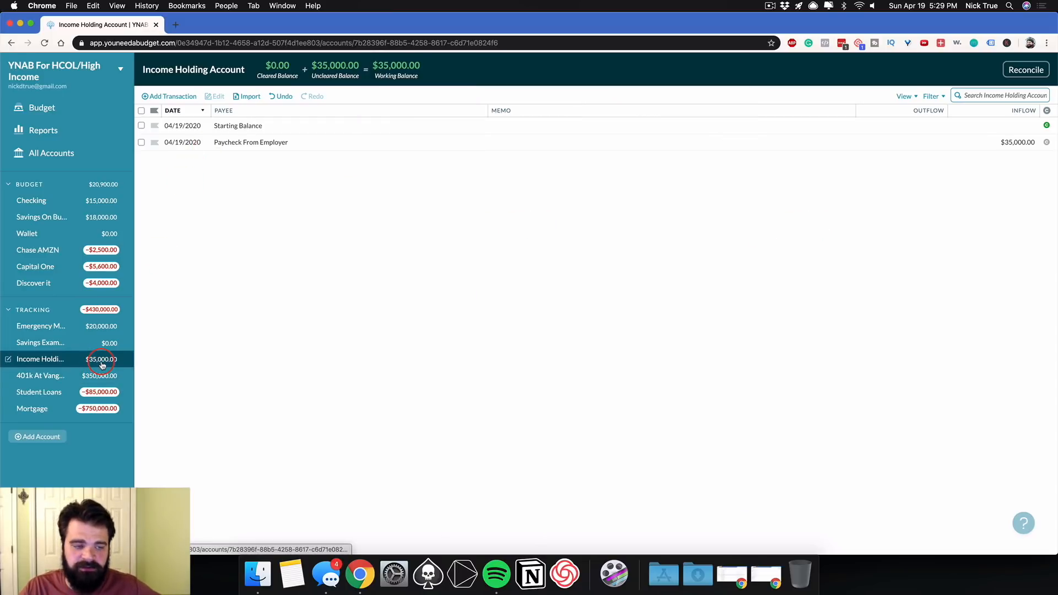
Start a Checking transaction with Income Holding Account as the transfer payee and To be Budgeted as the inflow category.
left_click(173, 101)
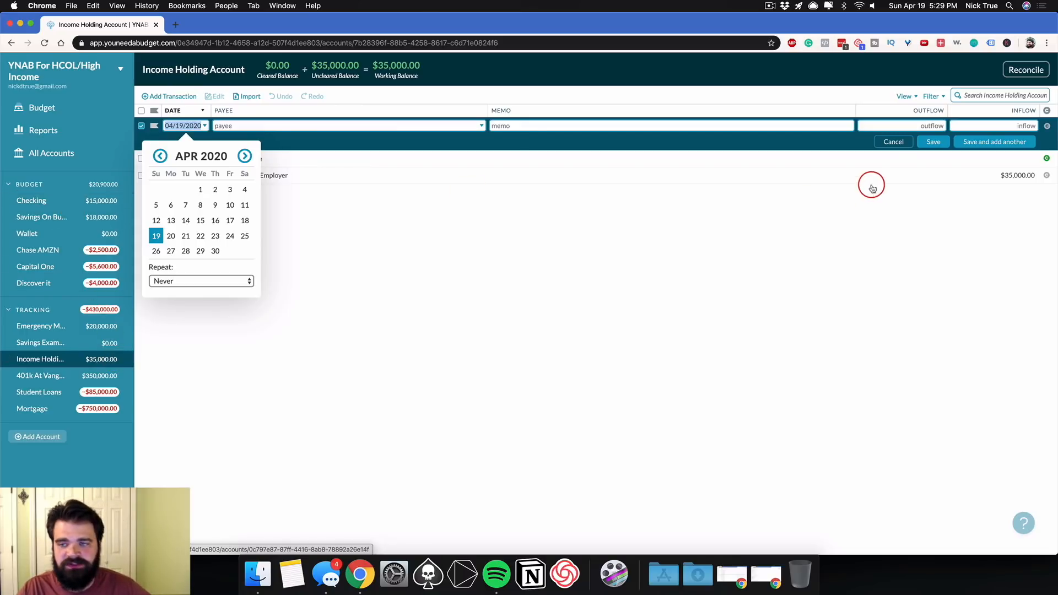
left_click(892, 142)
left_click(84, 203)
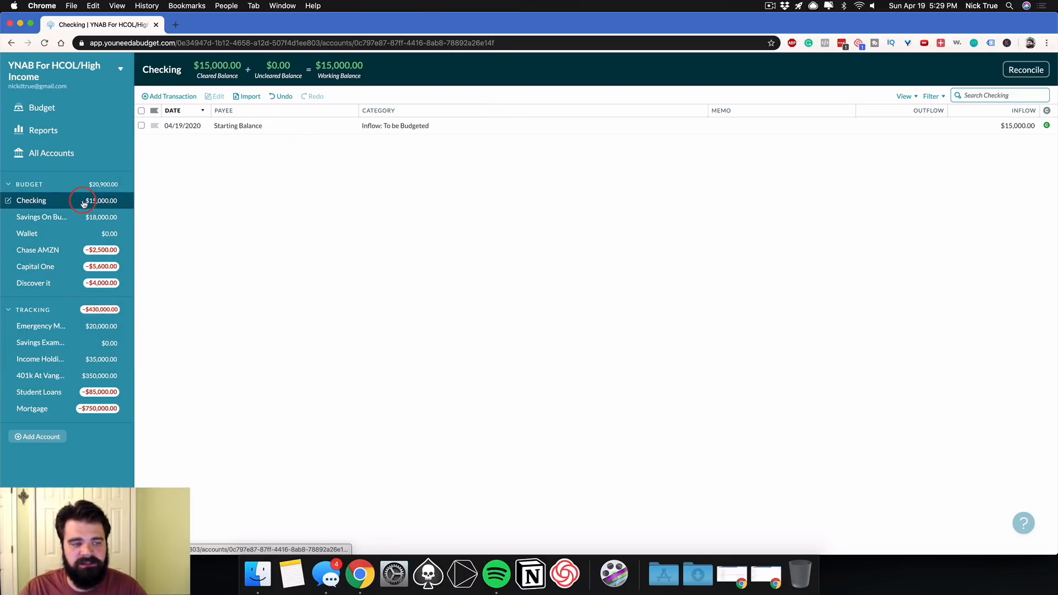
left_click(186, 96)
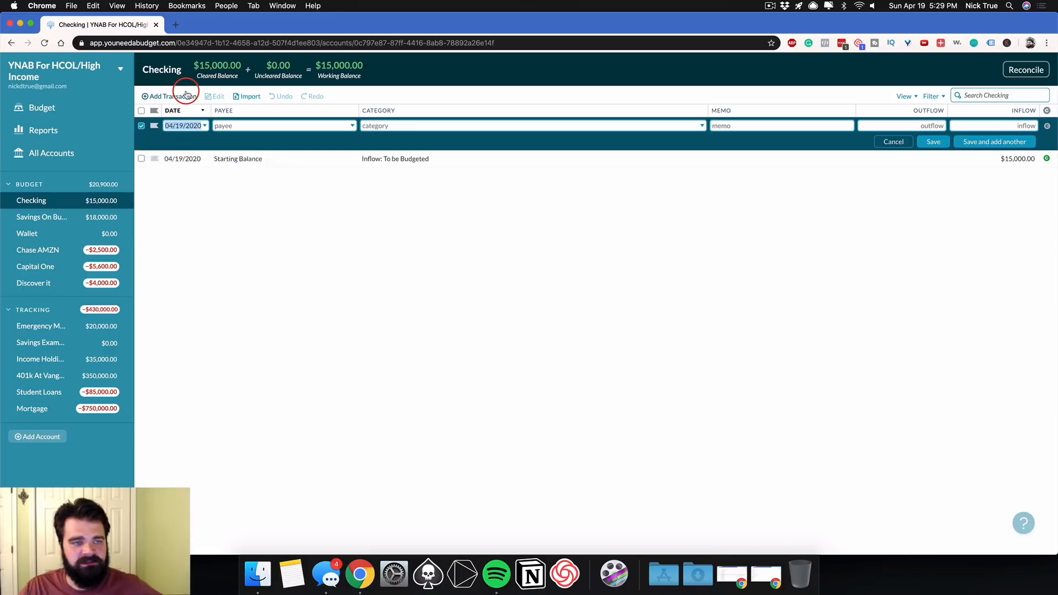
left_click(224, 124)
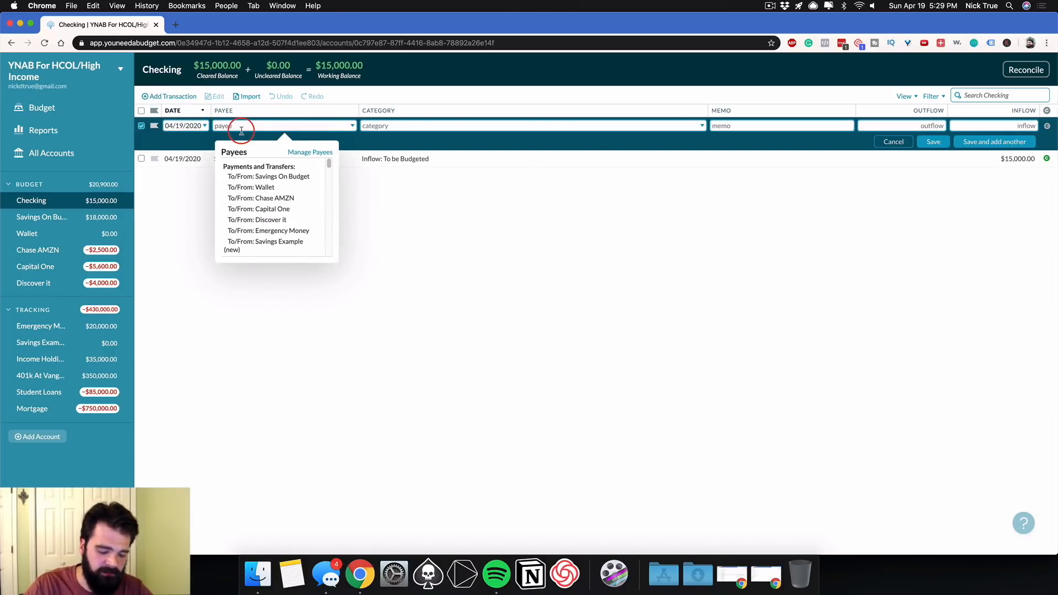
type("income")
left_click(275, 230)
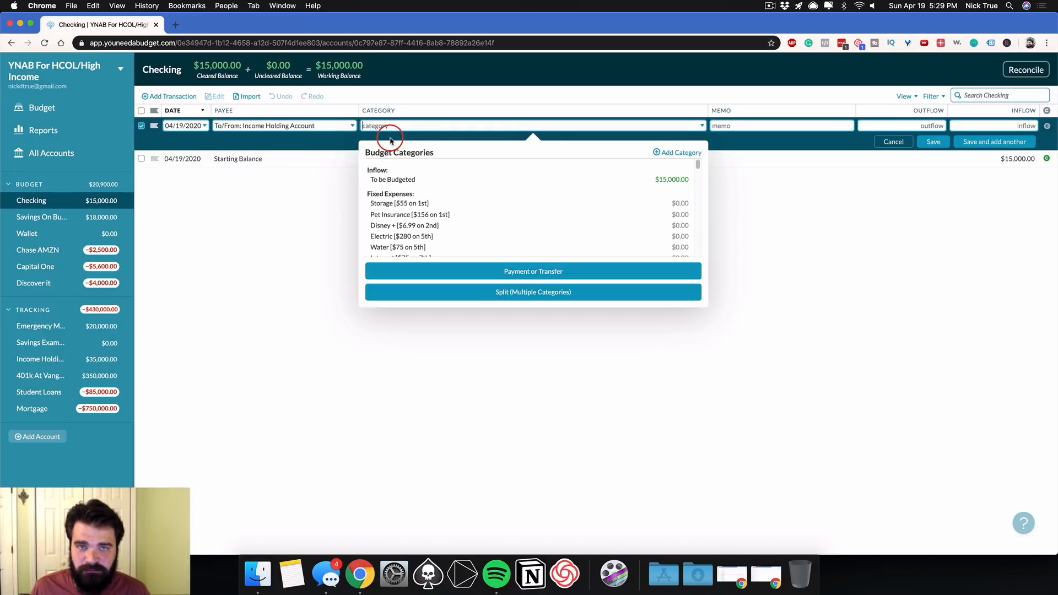
type("to be")
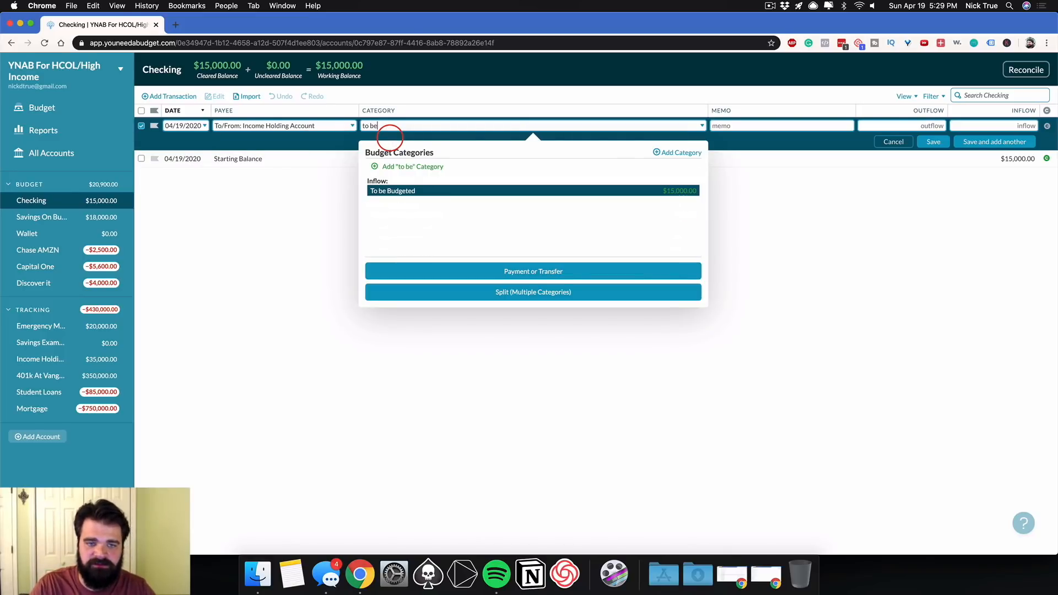
left_click(401, 192)
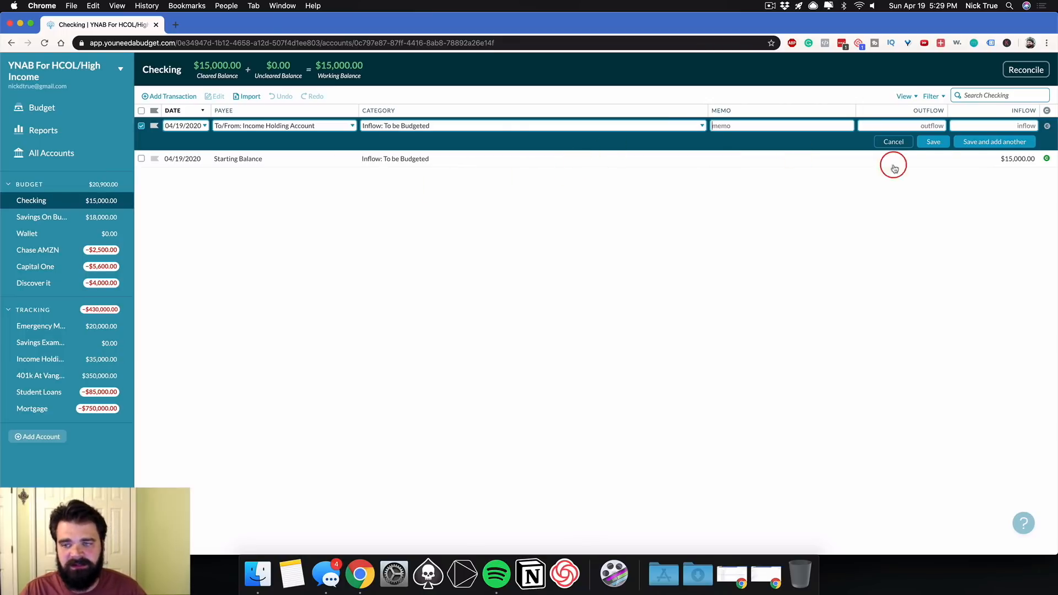
Set the transfer's inflow to 20,833 and save the transaction.
left_click(981, 125)
type("20,833")
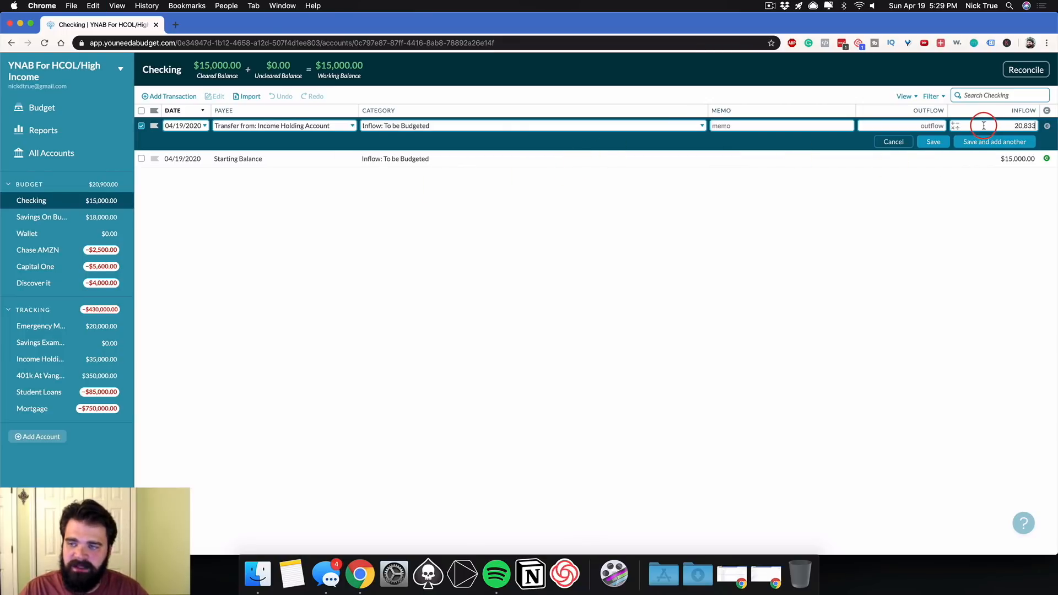
left_click(932, 142)
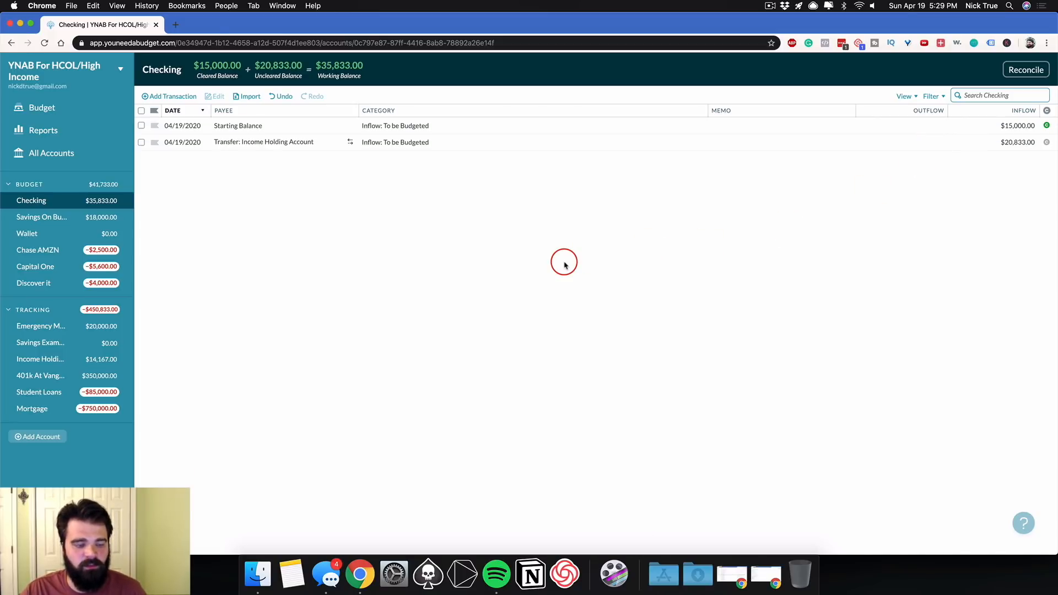
Check the transfer in the Income Holding and Checking registers, and return to the April 2020 budget.
left_click(113, 364)
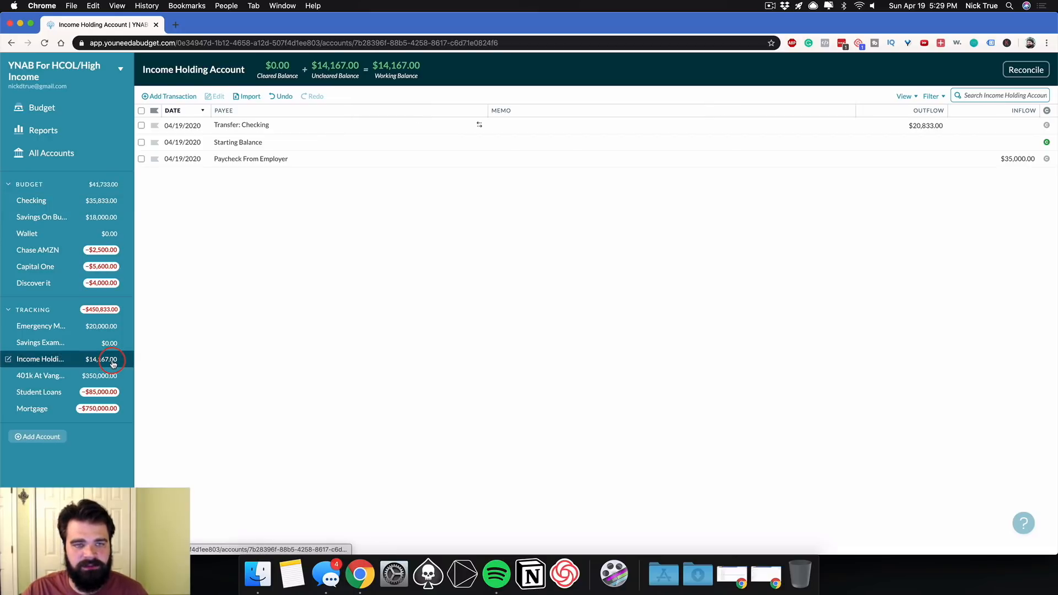
left_click(91, 205)
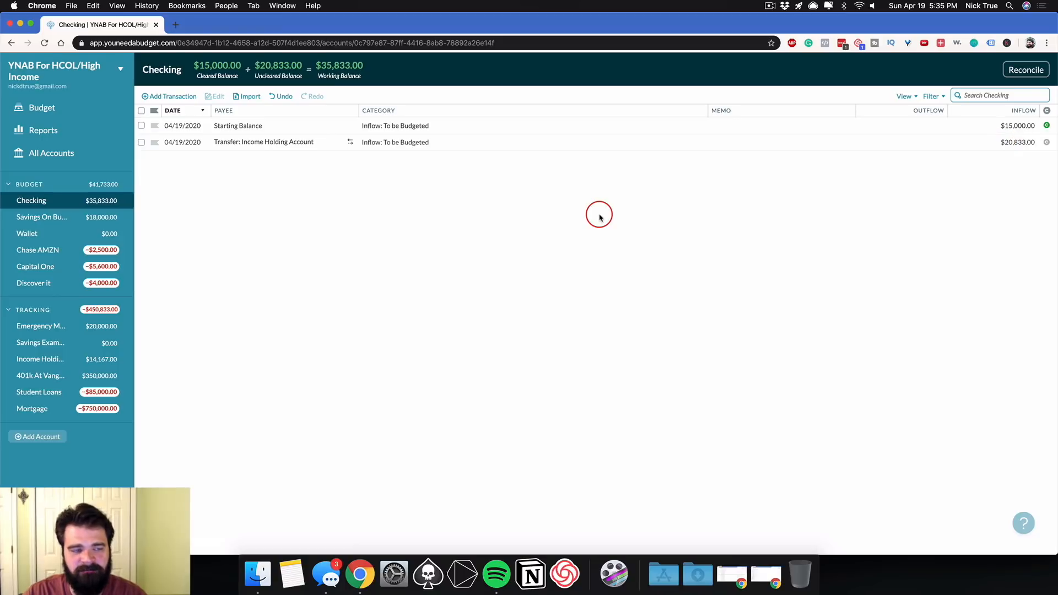
left_click(84, 109)
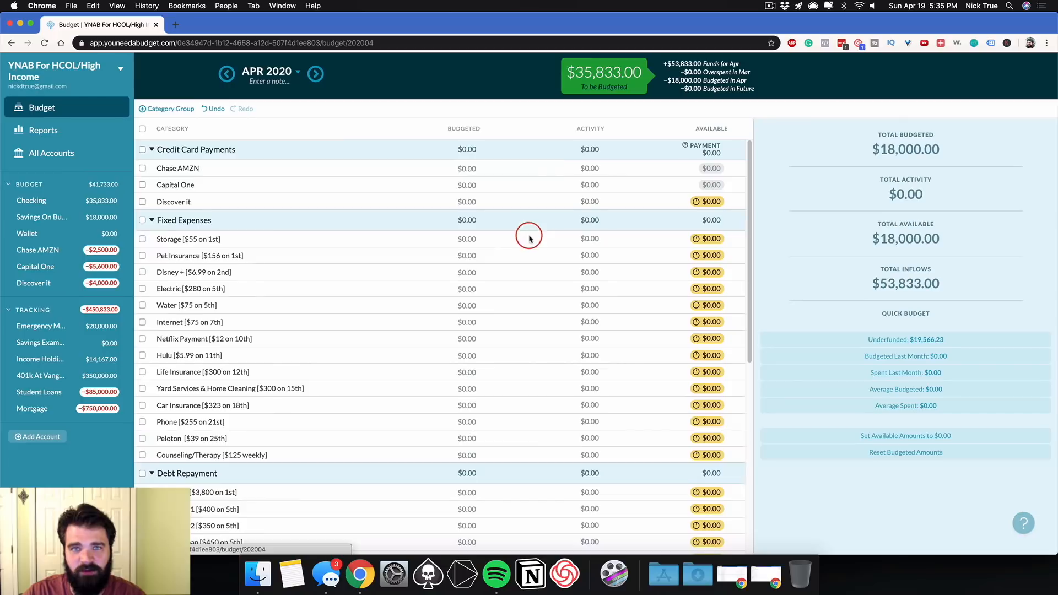
Inspect the Storage category's spending goal and review the Fixed Expenses categories.
scroll(750, 166, "down", 1)
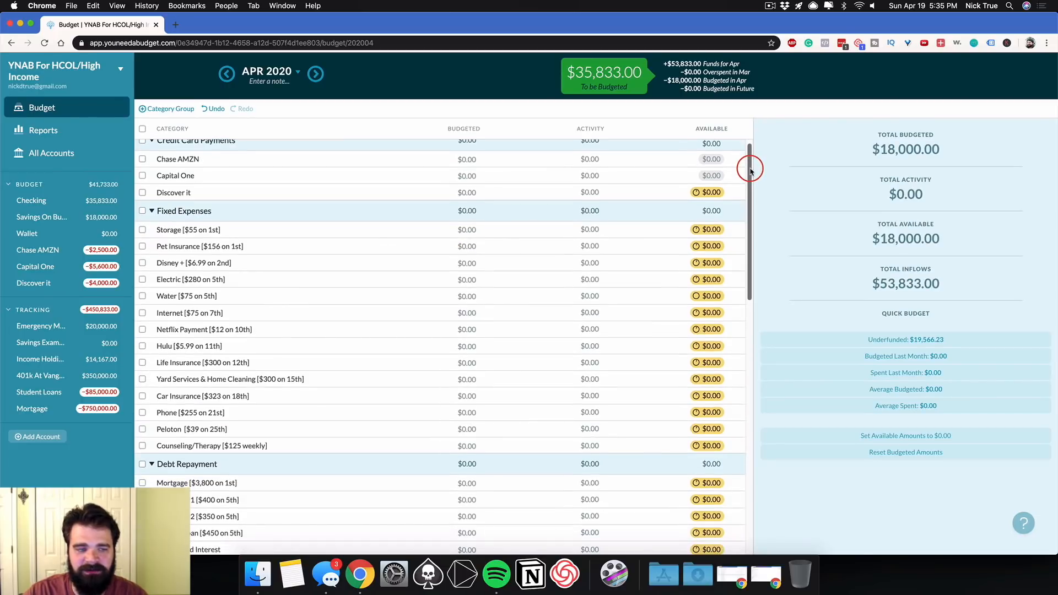
left_click(455, 229)
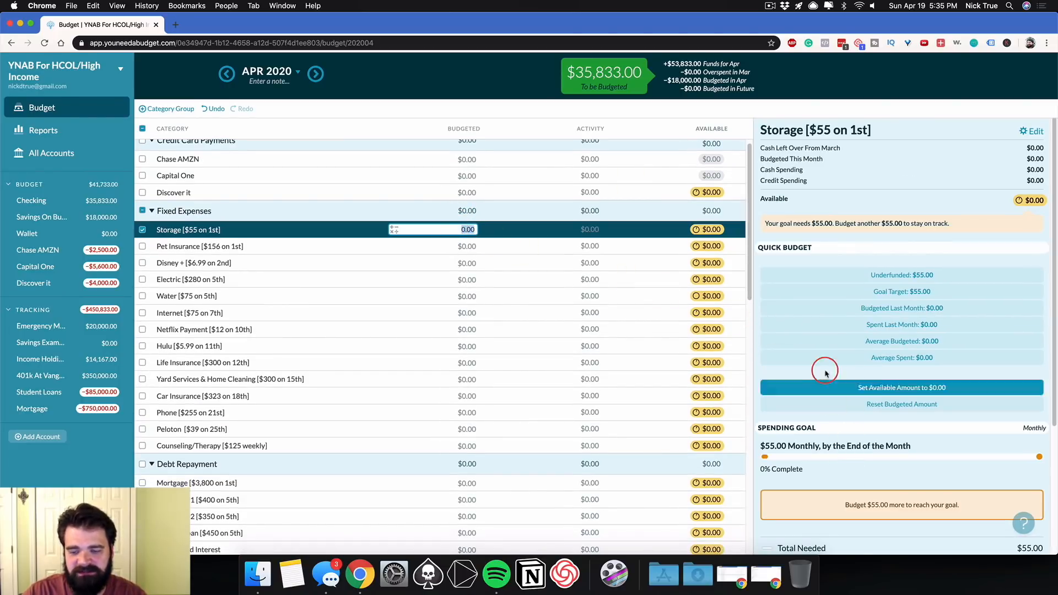
scroll(697, 318, "down", 2)
scroll(696, 319, "down", 3)
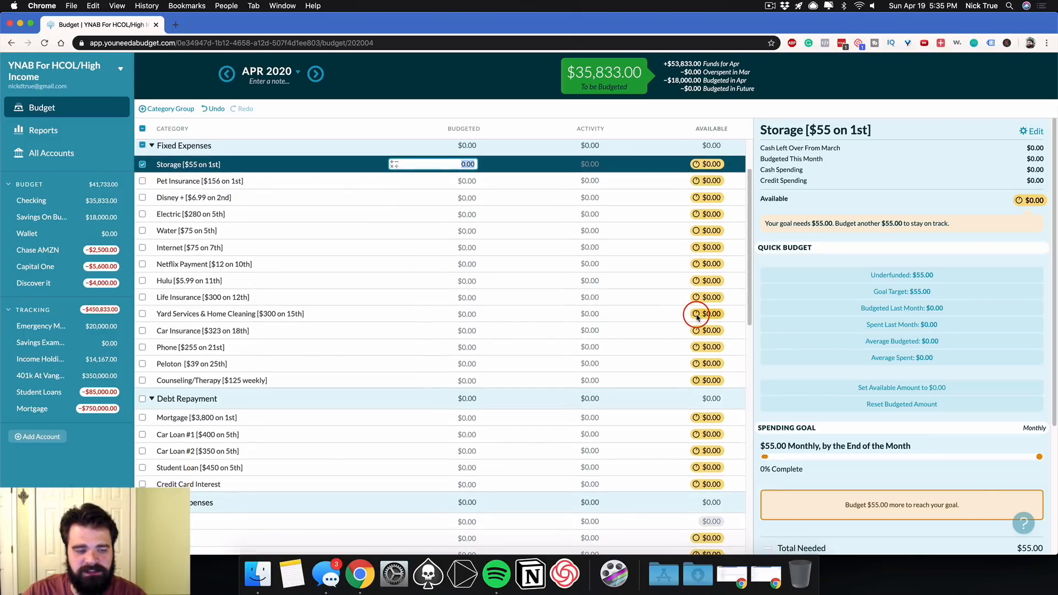
Inspect the Counseling/Therapy category's saving goal settings and save the goal as it is.
left_click(398, 378)
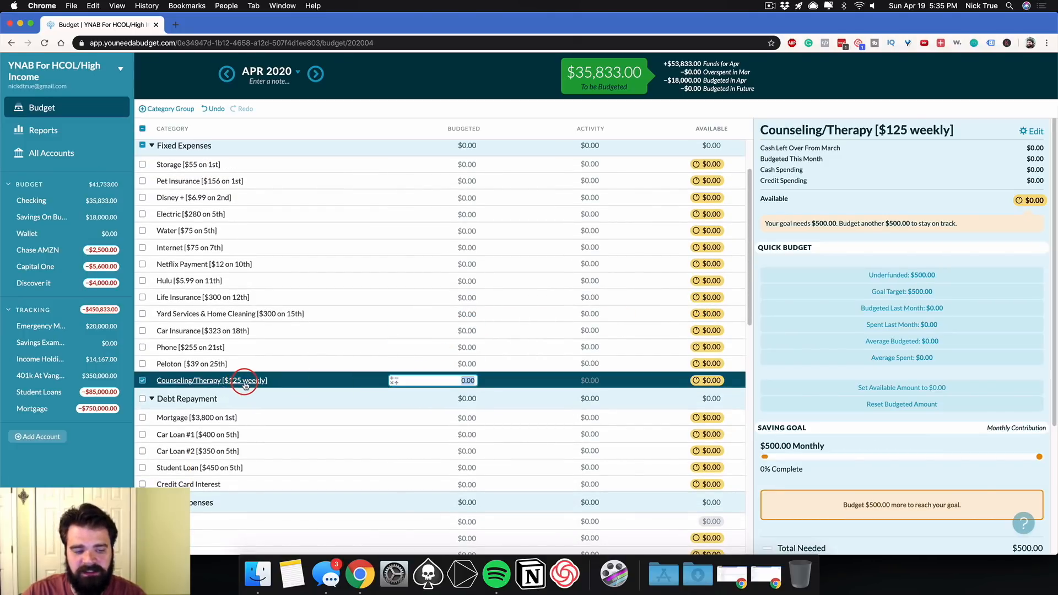
scroll(786, 337, "down", 3)
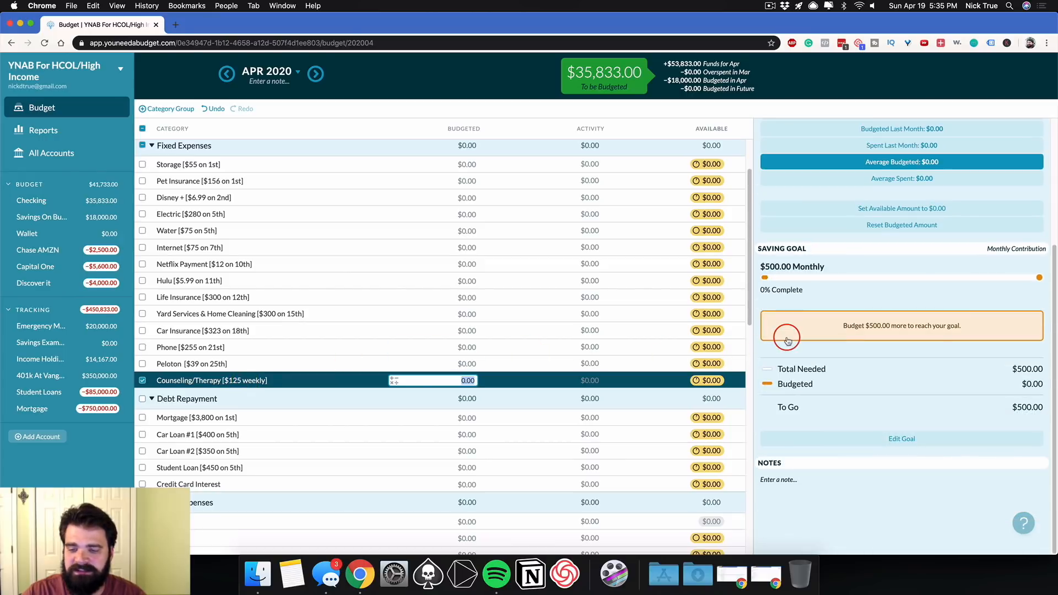
left_click(902, 438)
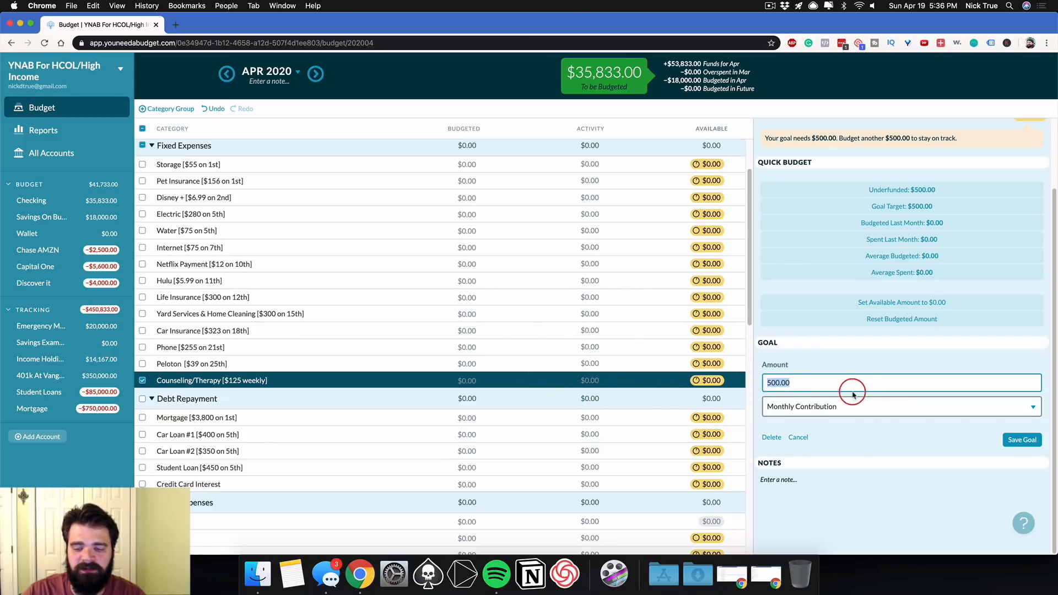
left_click(1028, 444)
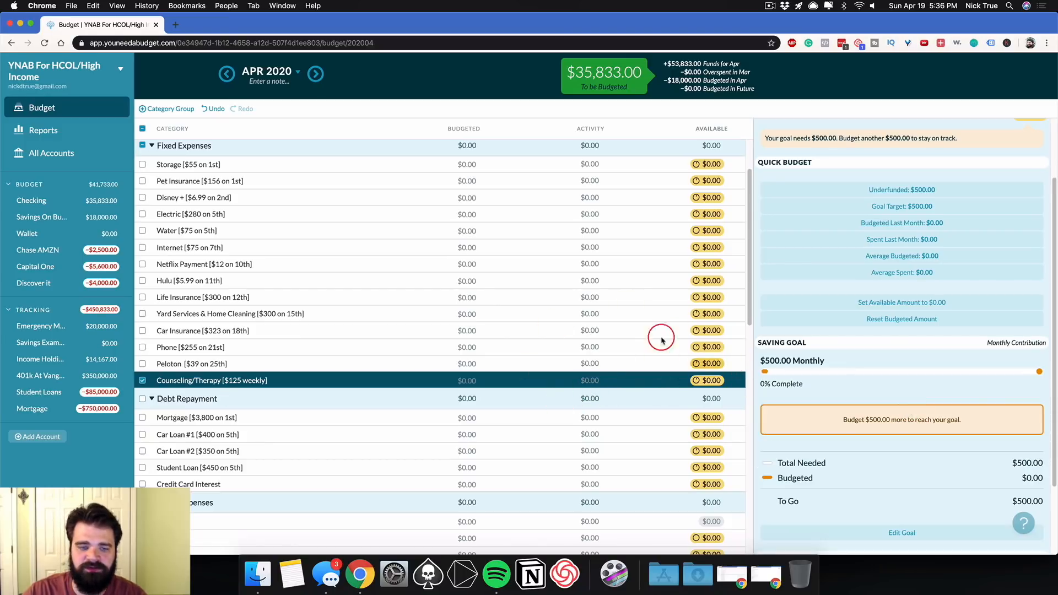
Inspect the spending goals of the Eating Out, Fast Food / Food Delivery and Uber/Lyft/Ridshare categories.
scroll(606, 276, "down", 1)
scroll(607, 277, "down", 8)
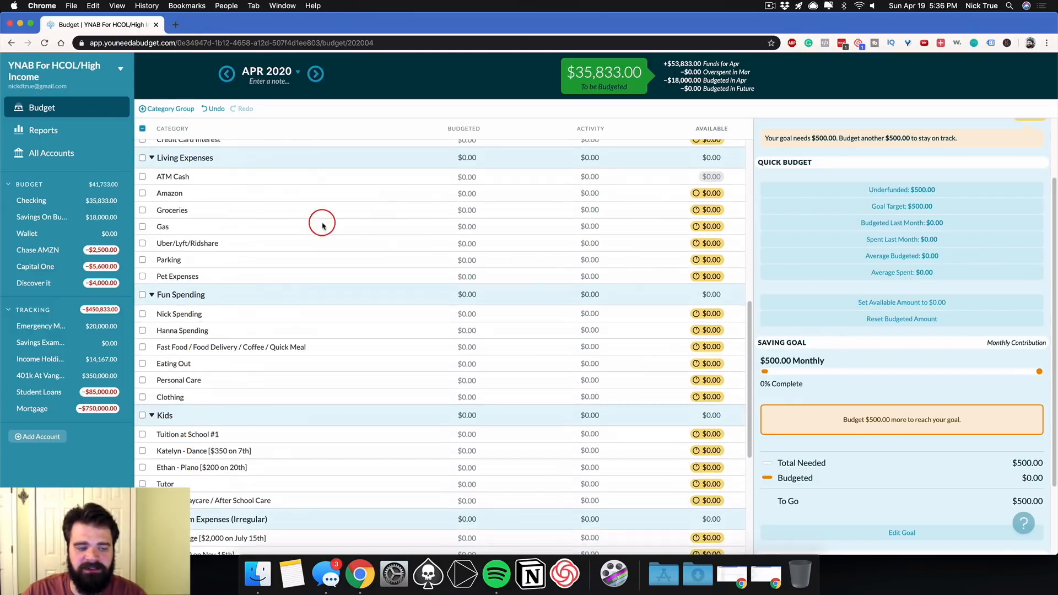
left_click(202, 365)
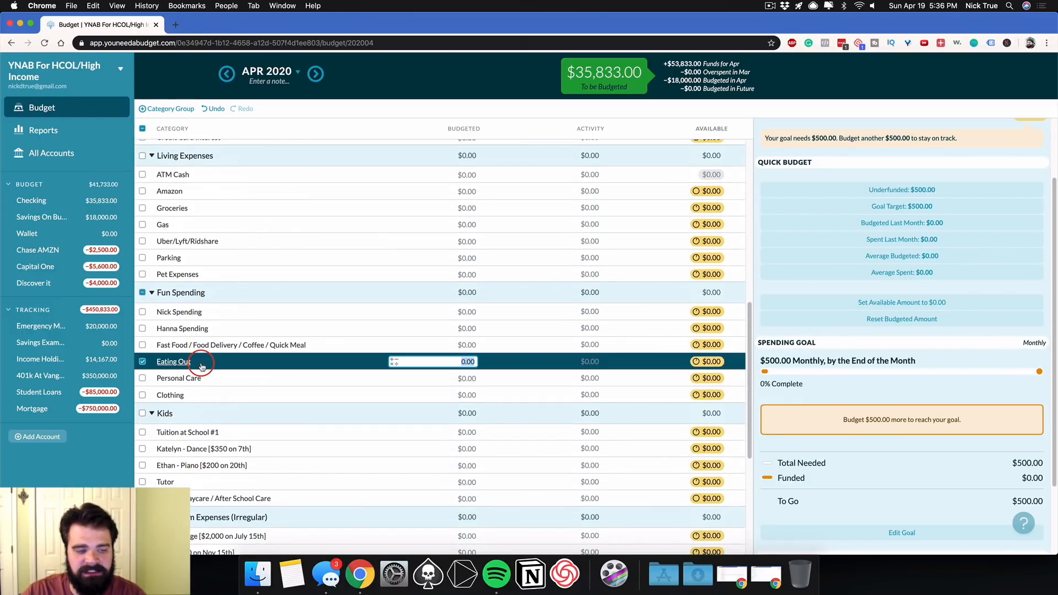
left_click(240, 347)
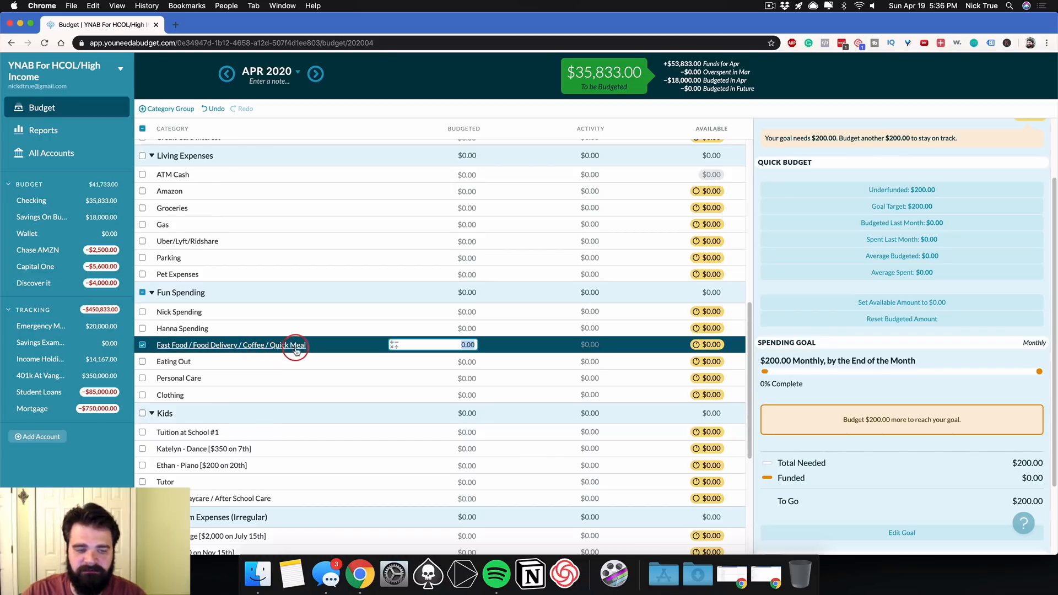
left_click(232, 246)
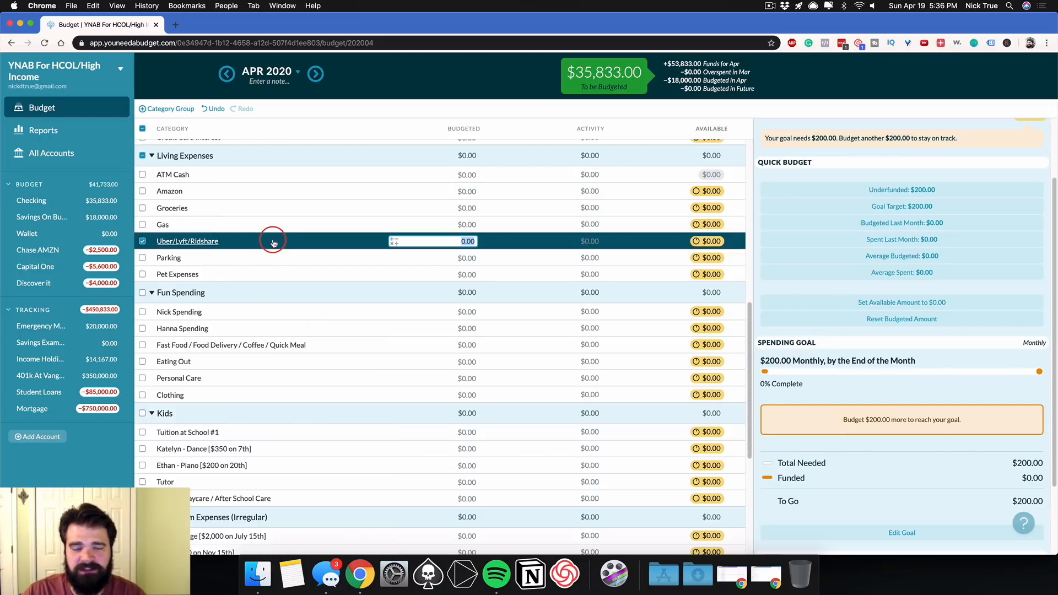
Inspect the saving goal settings of Tuition at School #1, save the goal as it is, and clear the selection.
scroll(332, 243, "down", 2)
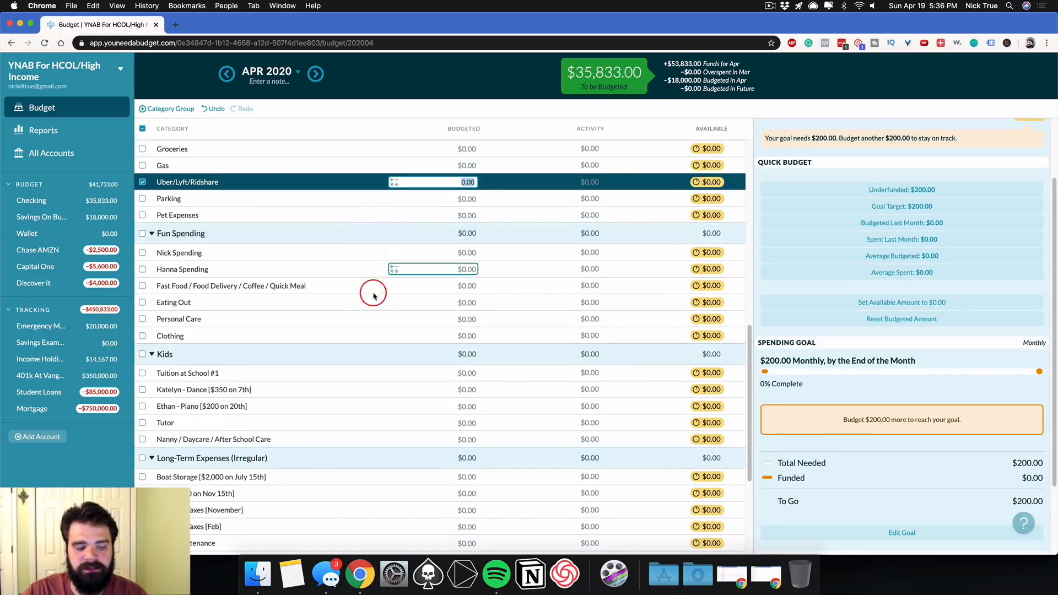
left_click(332, 374)
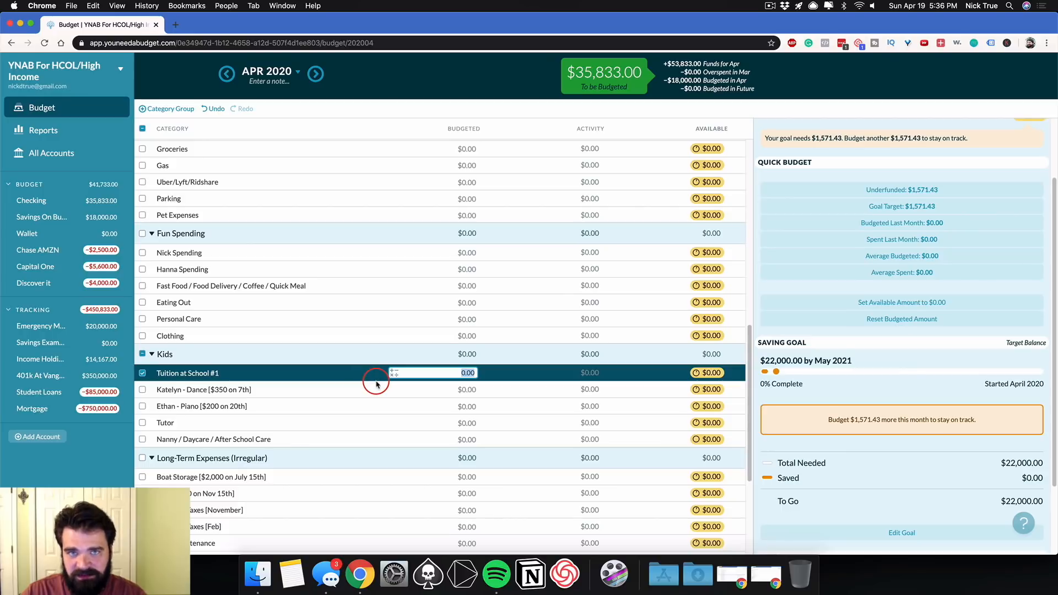
scroll(379, 382, "down", 1)
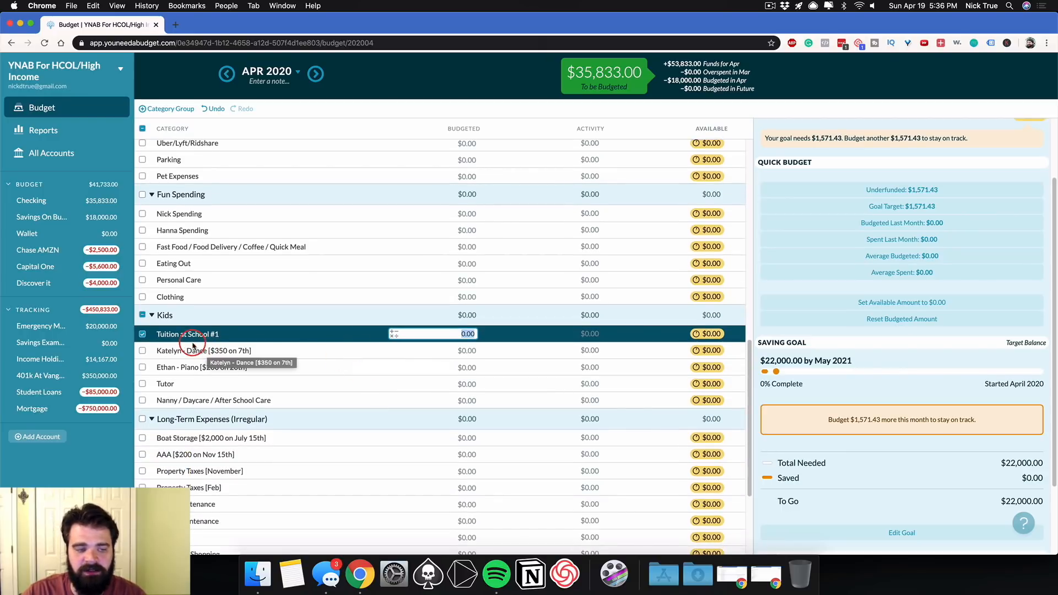
scroll(844, 395, "down", 2)
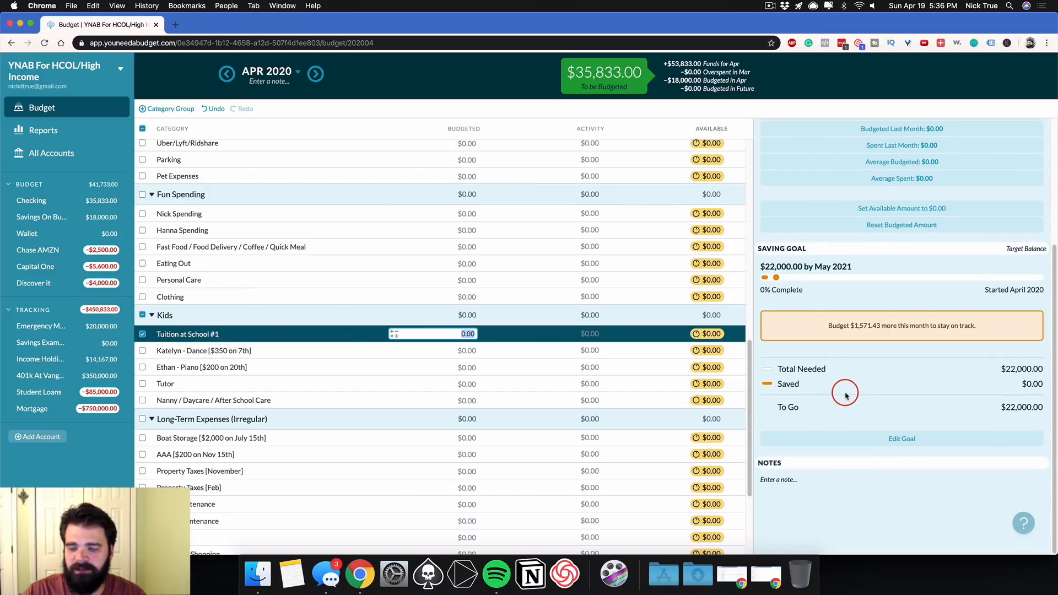
left_click(888, 438)
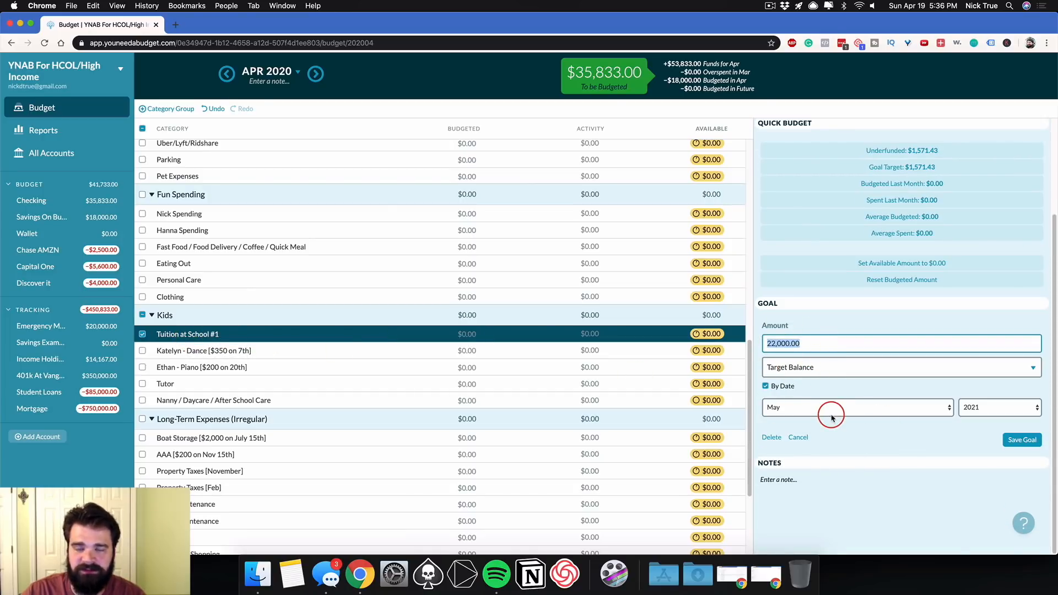
left_click(1015, 440)
scroll(371, 358, "down", 2)
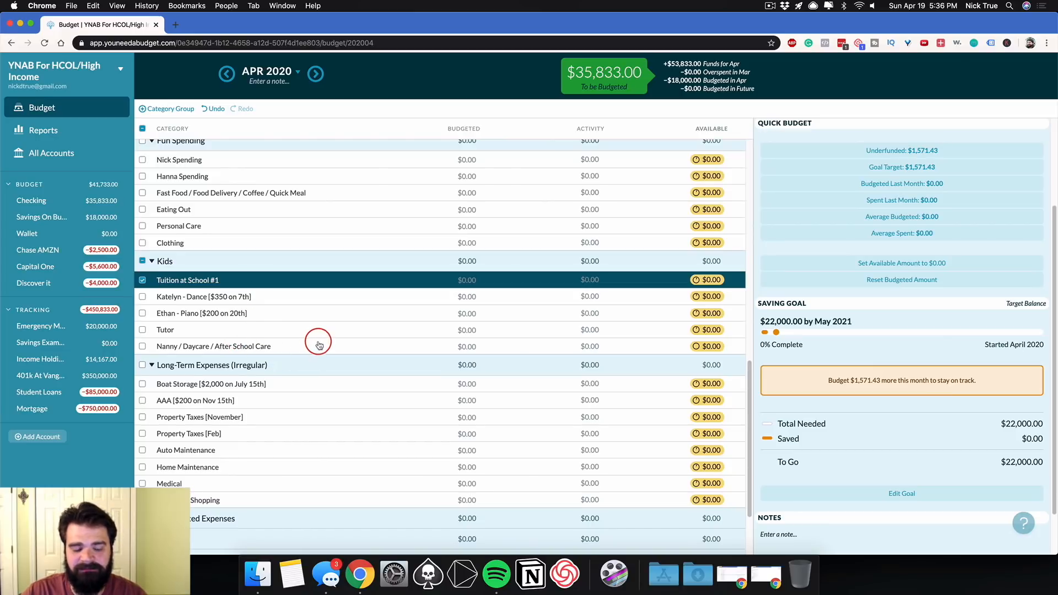
left_click(142, 261)
Inspect the Property Taxes [November] category's saving goal settings and save the goal as it is.
scroll(332, 316, "down", 3)
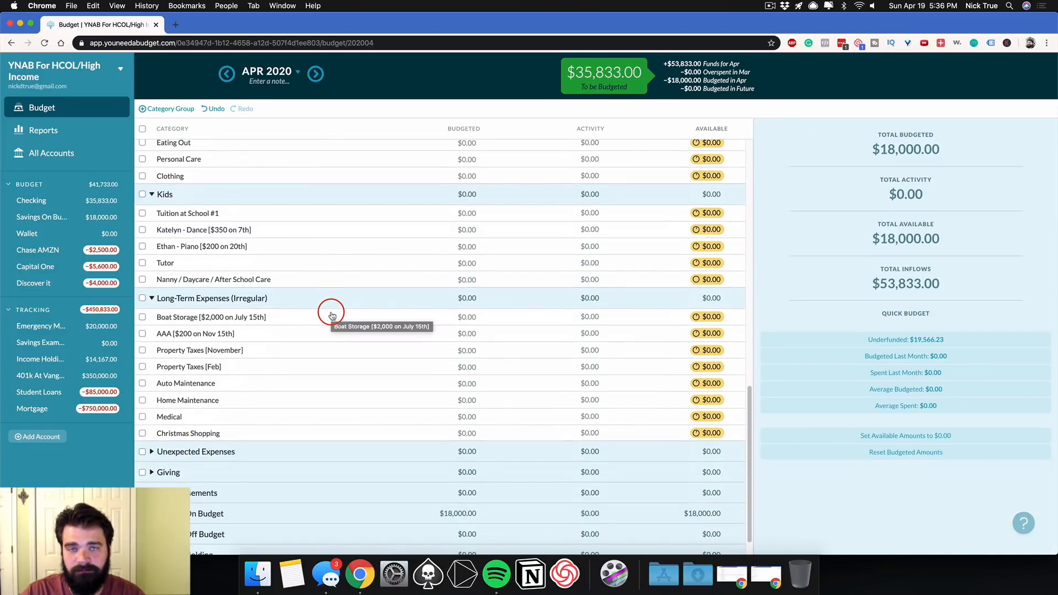
left_click(315, 351)
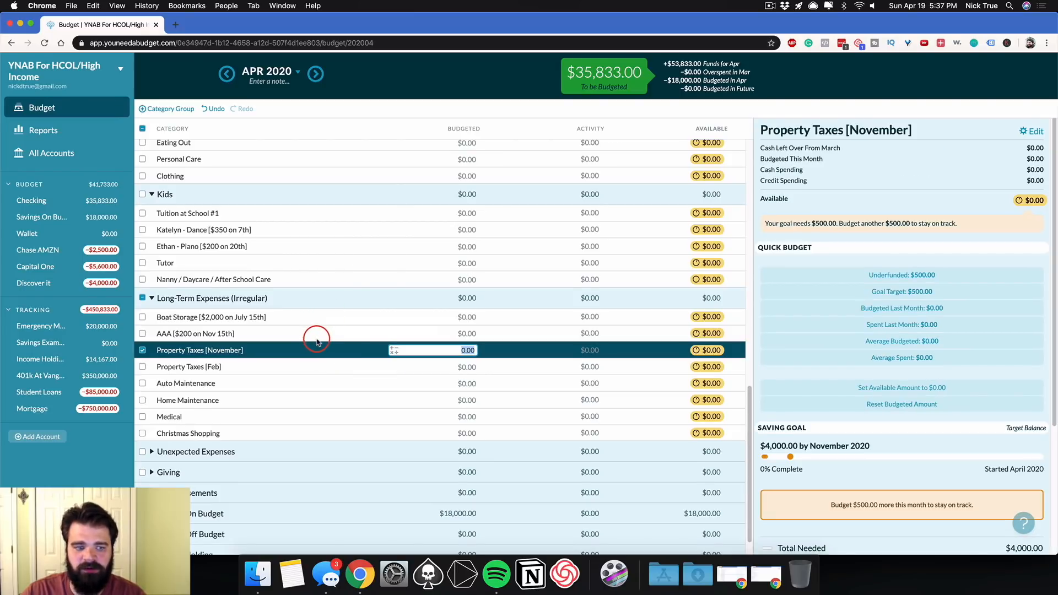
scroll(317, 341, "down", 1)
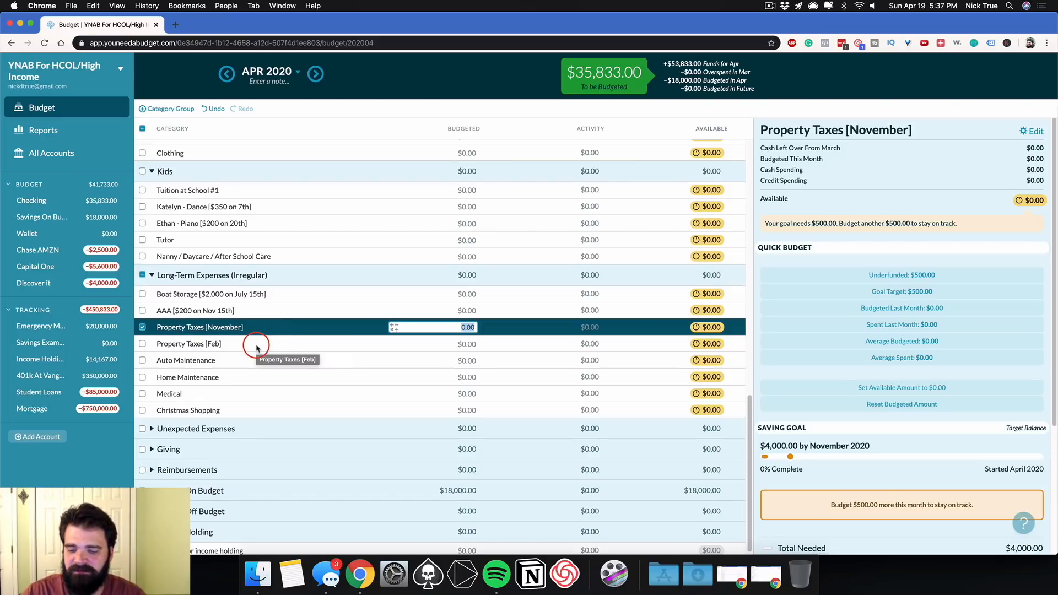
scroll(833, 354, "down", 5)
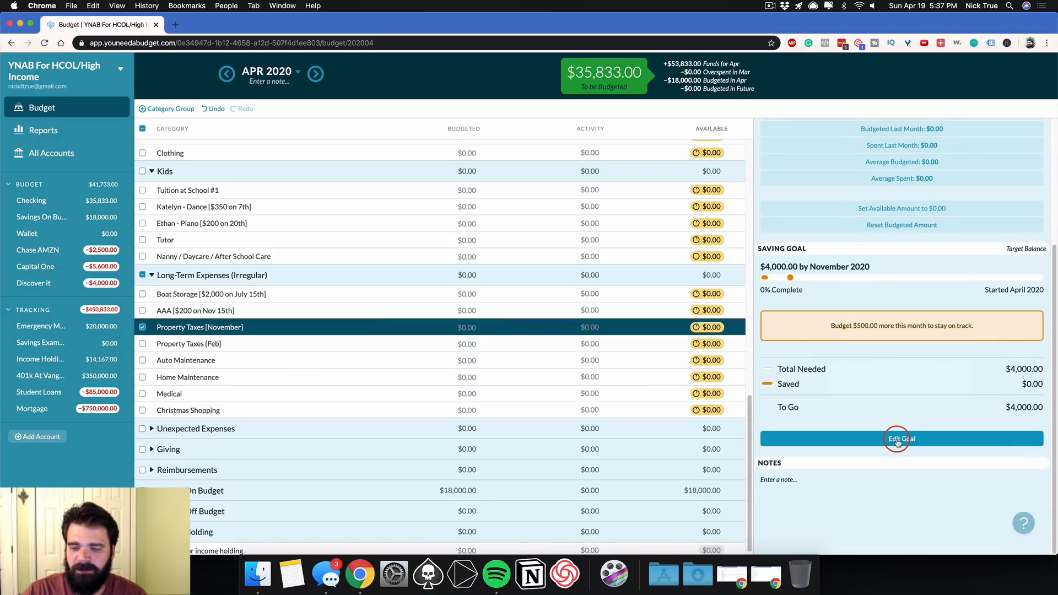
left_click(896, 440)
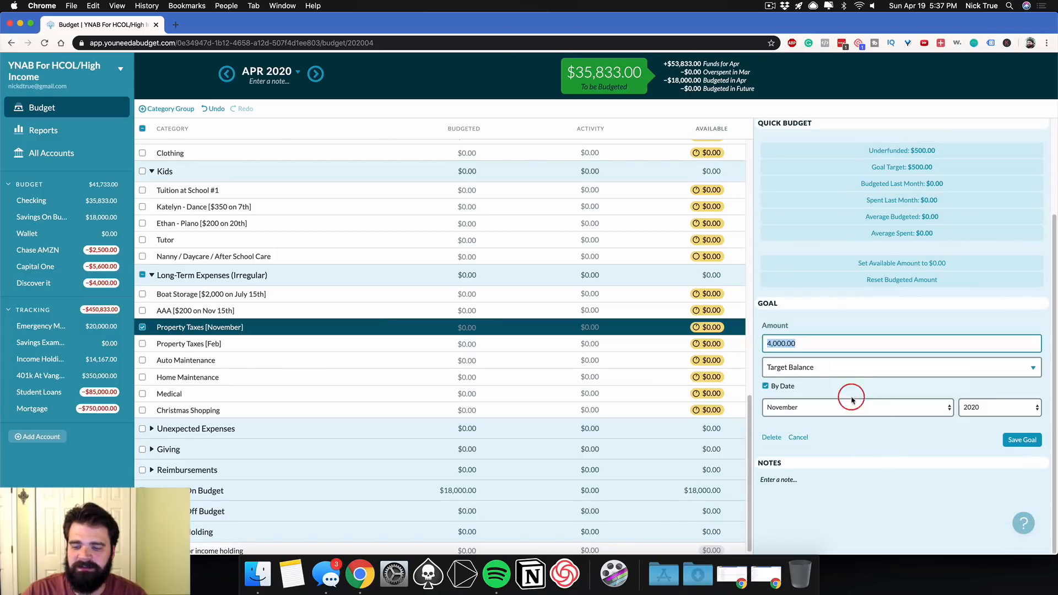
left_click(1022, 440)
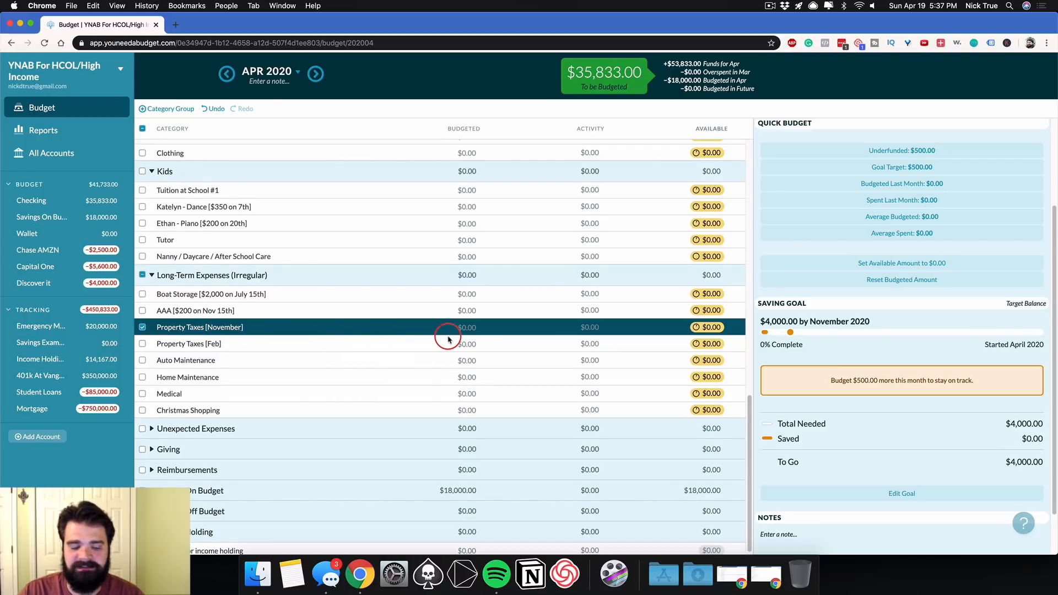
Expand the Savings On Budget group and review its categories without adding a new one.
scroll(447, 338, "down", 1)
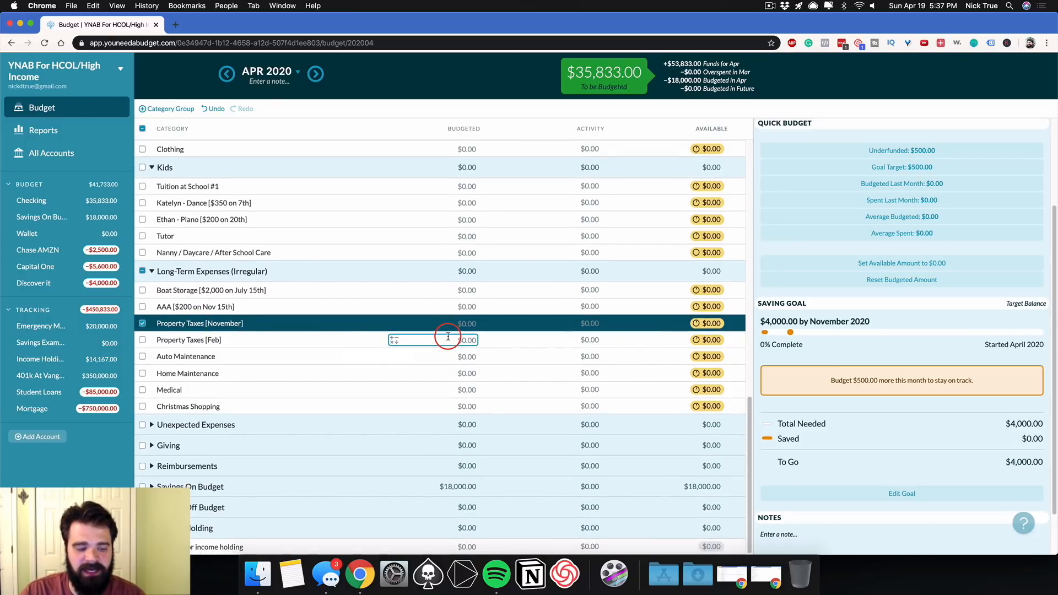
left_click(152, 487)
scroll(388, 362, "down", 1)
scroll(388, 362, "down", 3)
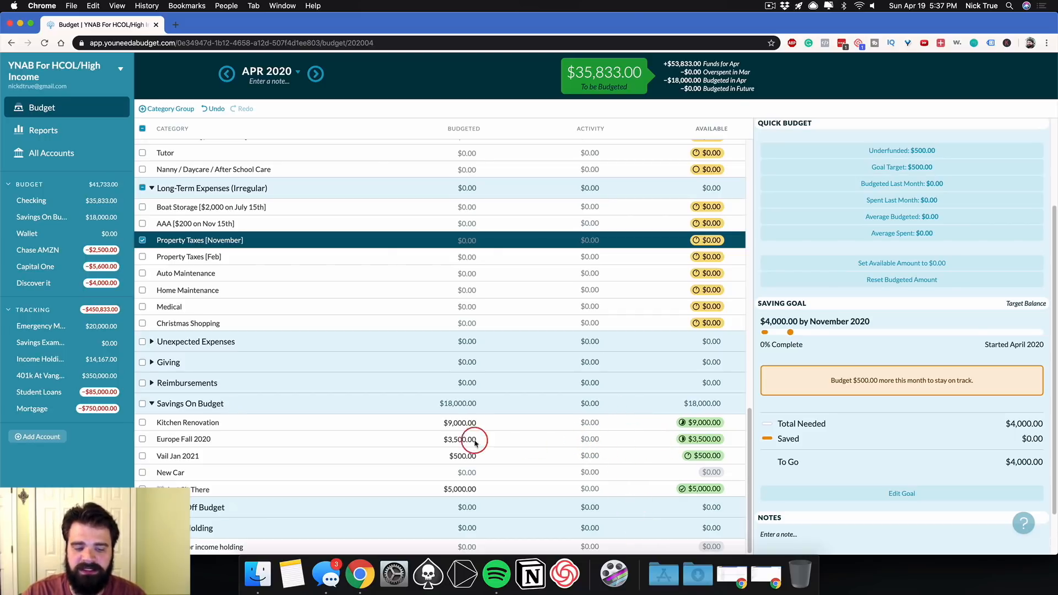
left_click(230, 404)
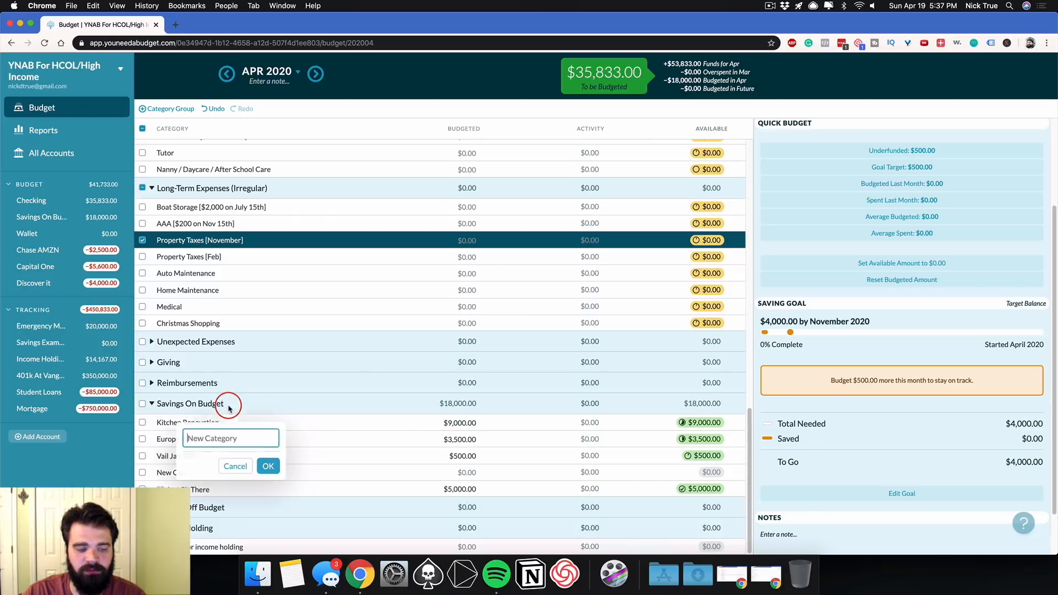
left_click(297, 416)
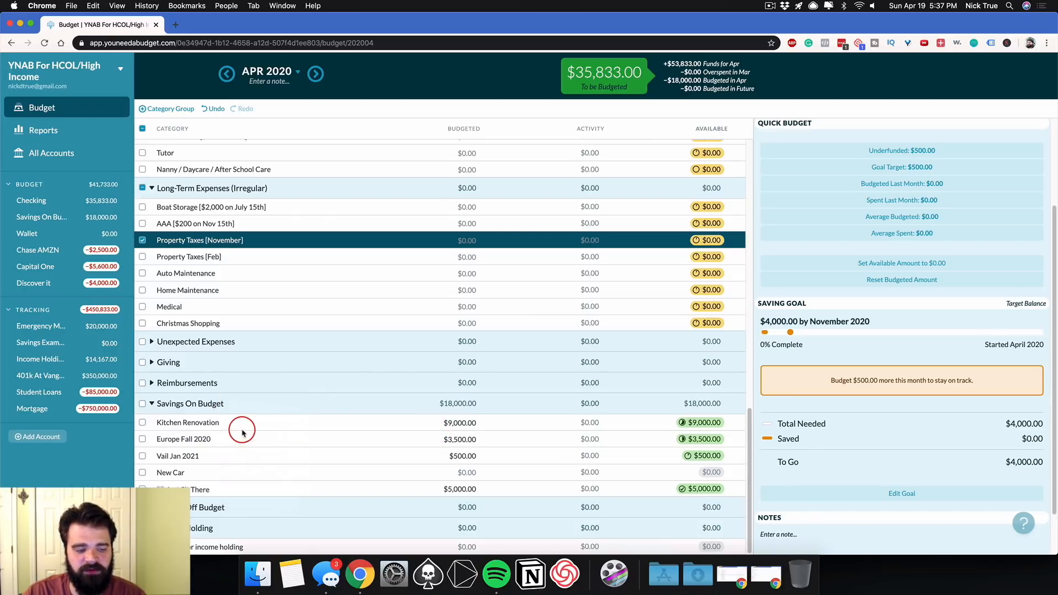
Inspect the Europe Fall 2020 category's spending goal settings, save the goal as it is, and deselect the category.
left_click(464, 436)
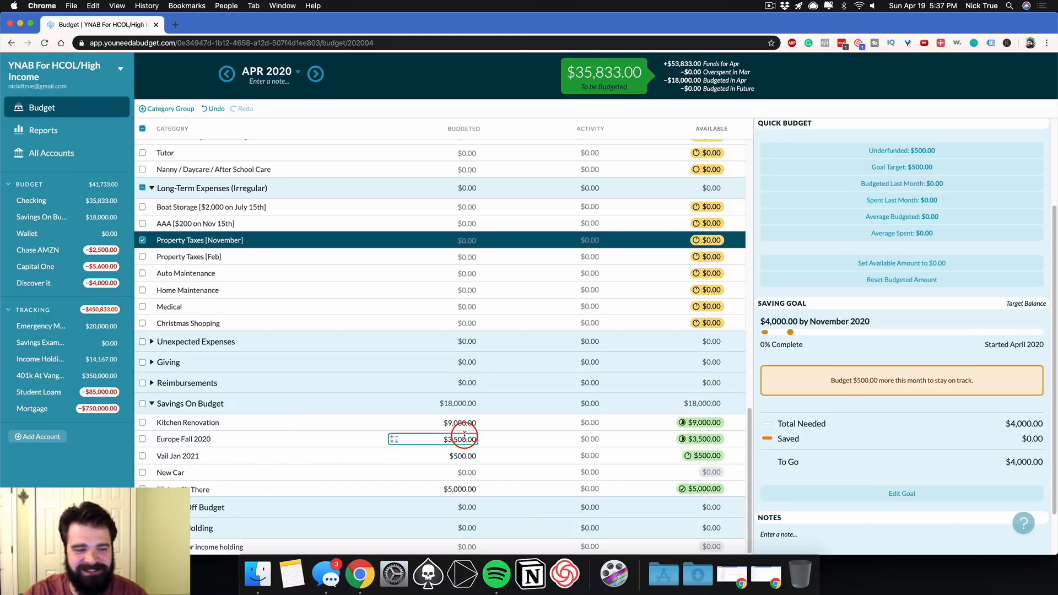
left_click(505, 447)
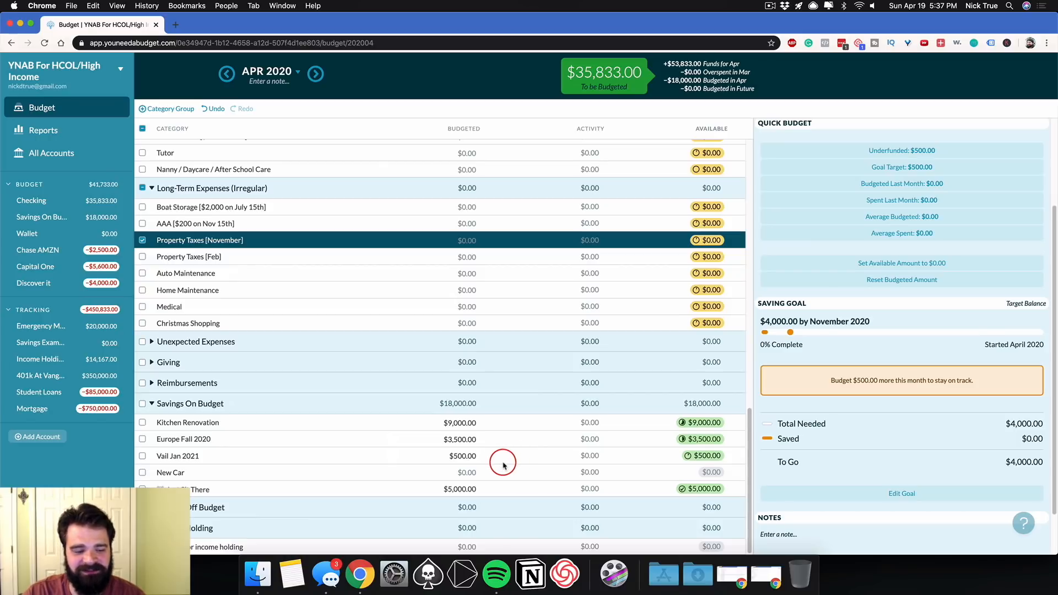
left_click(480, 439)
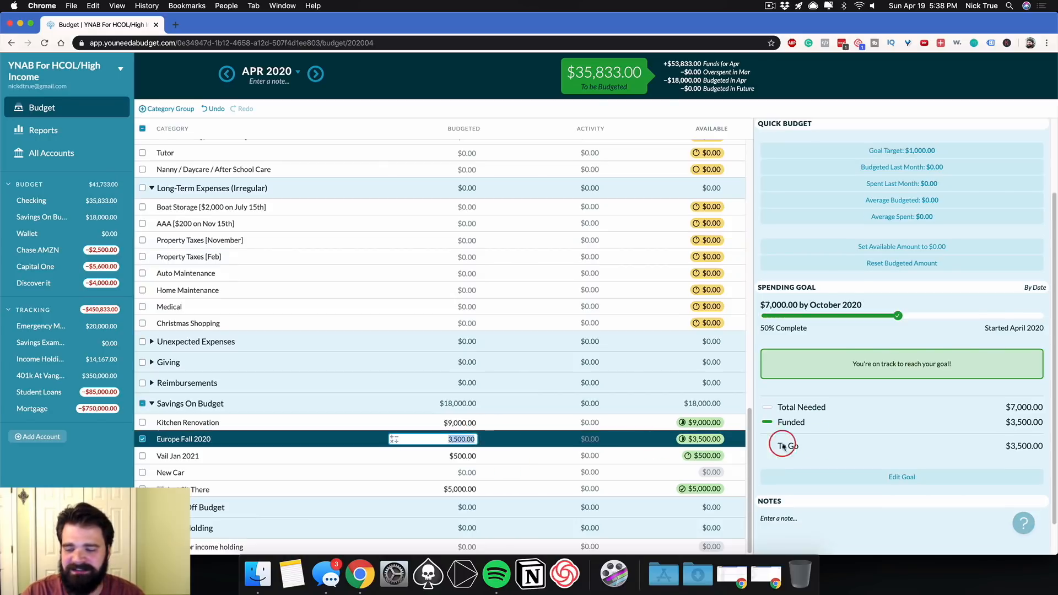
left_click(831, 476)
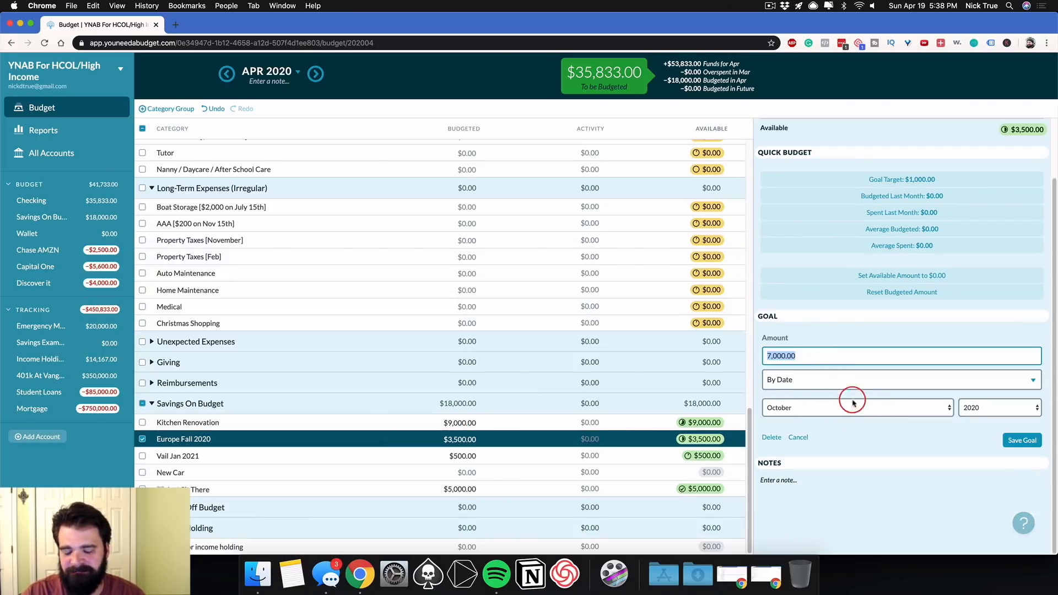
left_click(1020, 439)
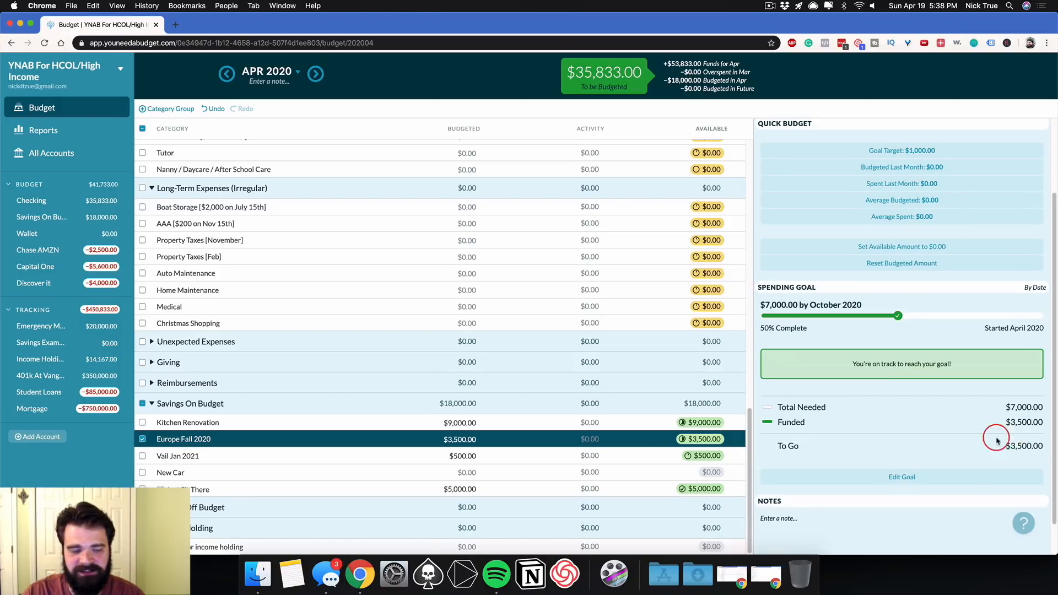
left_click(143, 439)
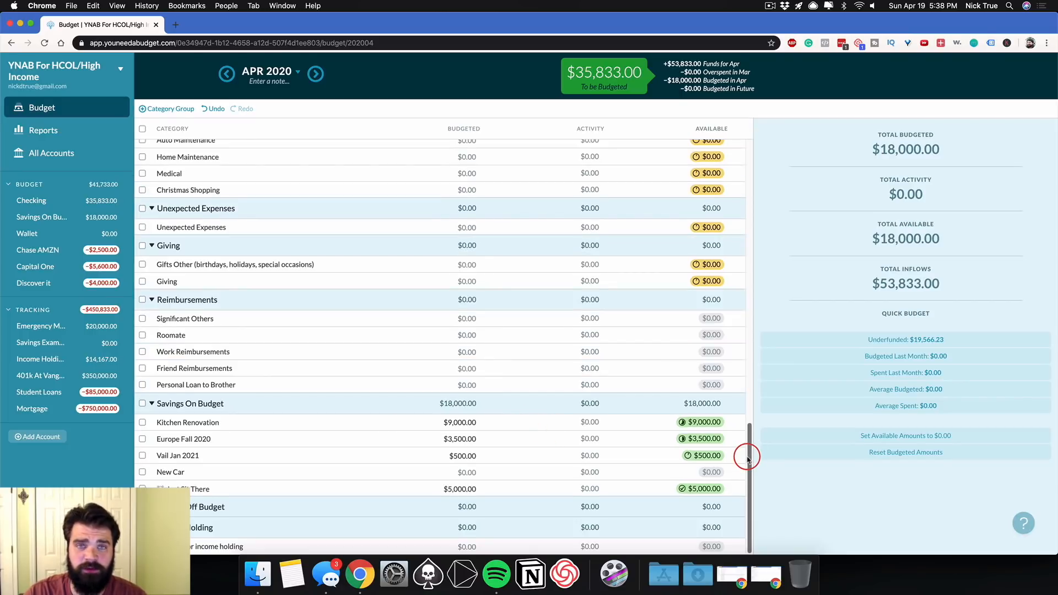
Review the May 2020 budget's categories and the amount underfunded, and return to the April 2020 budget.
left_click_drag(747, 456, 729, 118)
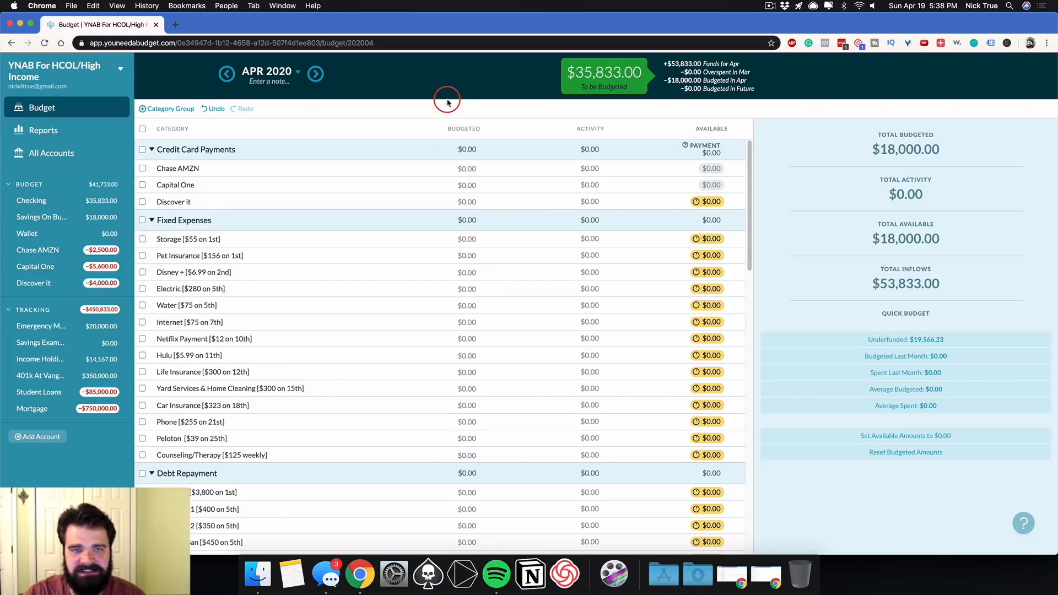
left_click(318, 73)
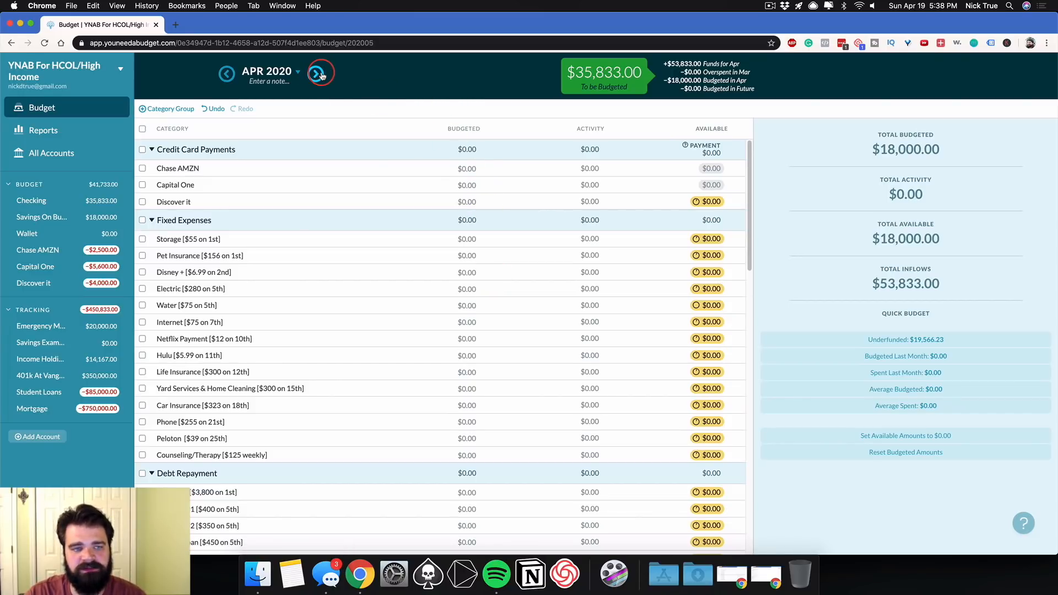
left_click_drag(745, 147, 746, 94)
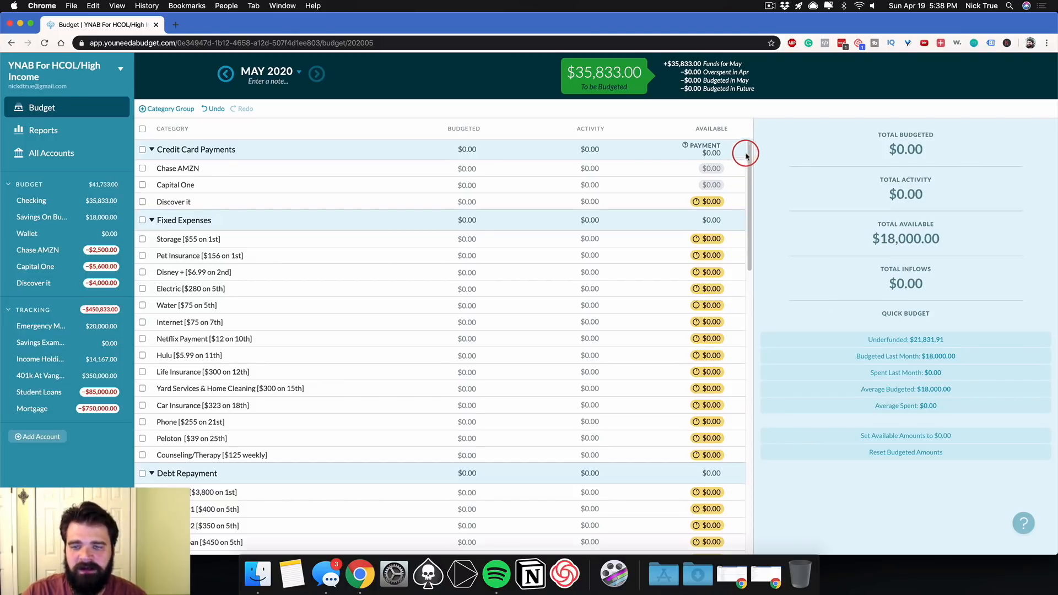
left_click_drag(747, 154, 786, 448)
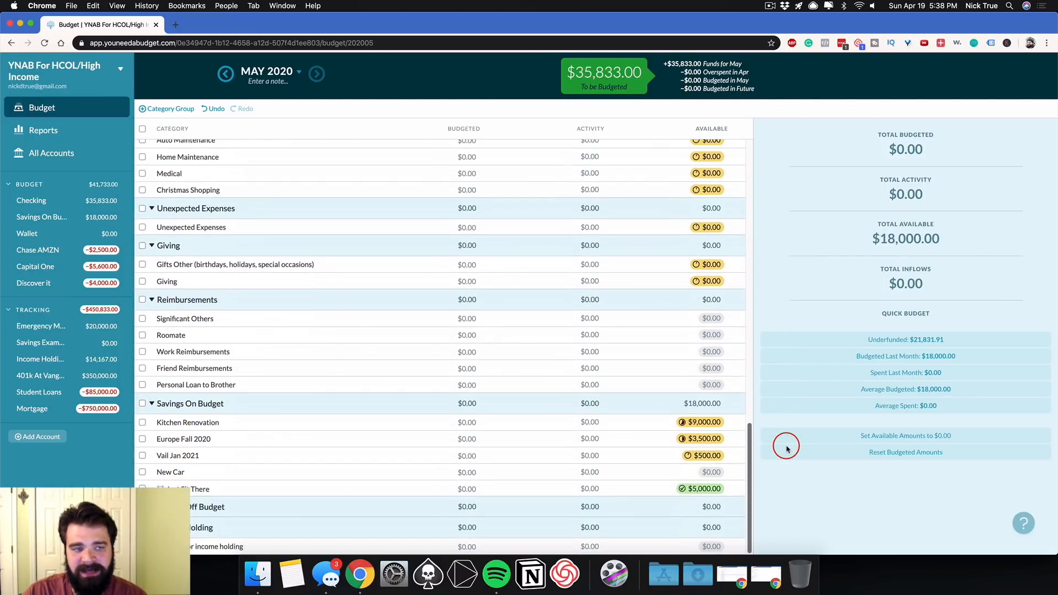
left_click(473, 264)
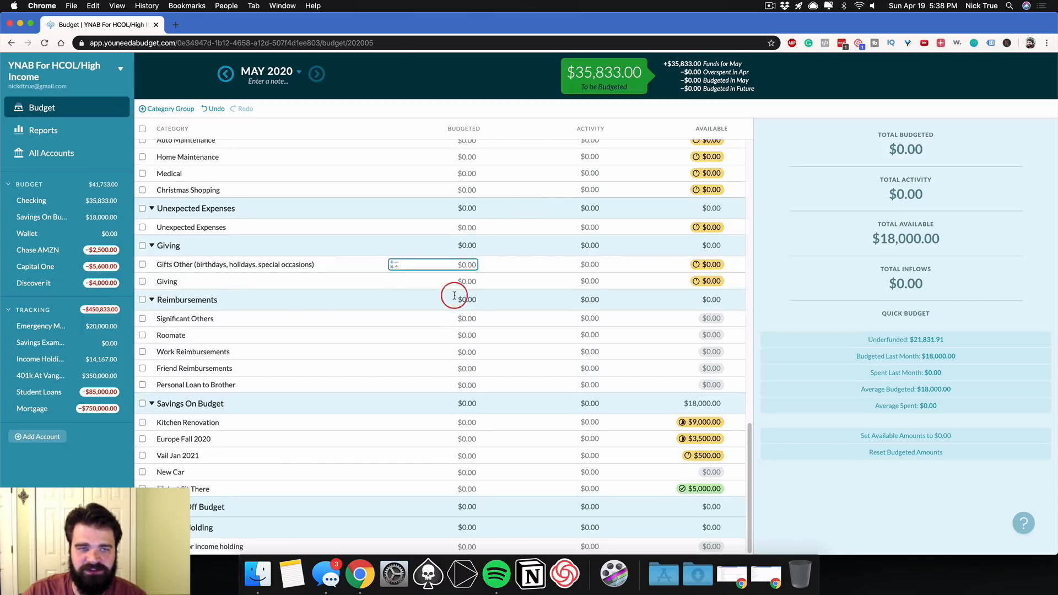
scroll(453, 296, "up", 15)
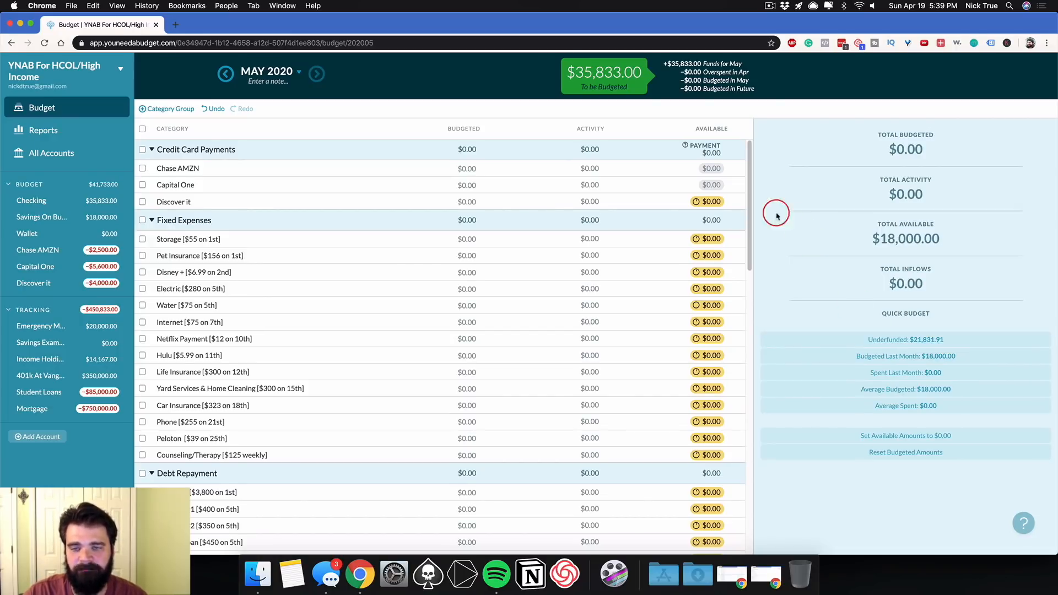
mouse_move(751, 165)
left_mouse_down()
mouse_move(758, 238)
mouse_move(745, 158)
left_mouse_up()
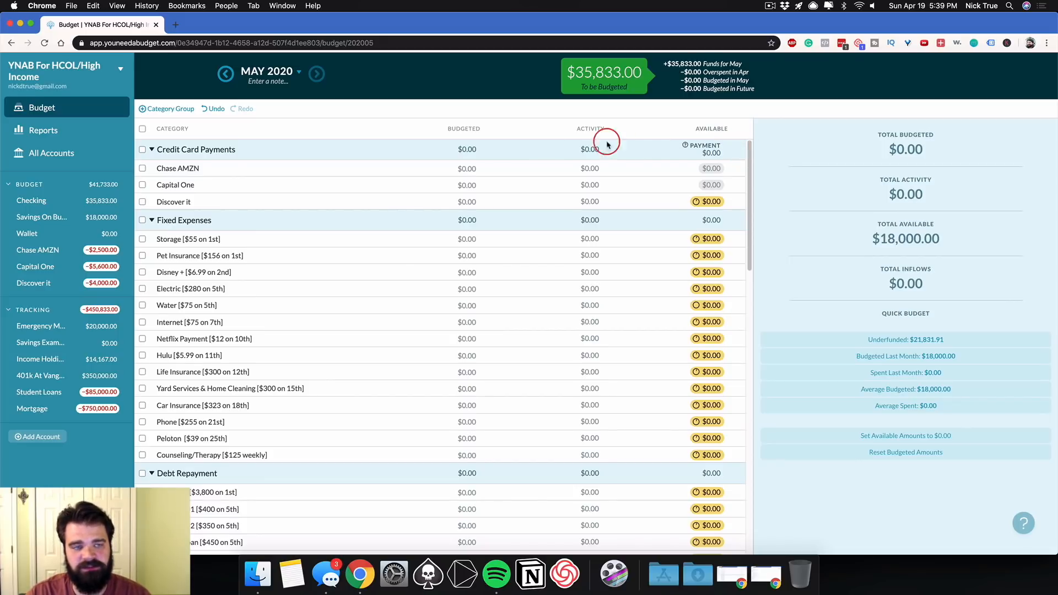
left_click(223, 76)
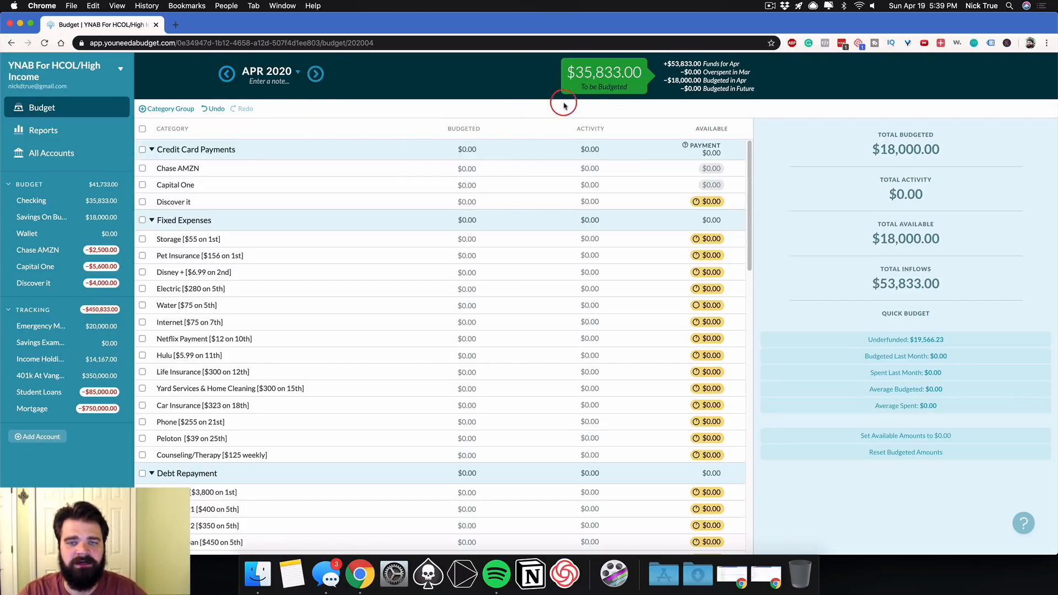
Budget $55 for Storage, $156 for Pet Insurance and $6.99 for Disney + under Fixed Expenses in April 2020.
left_click(465, 238)
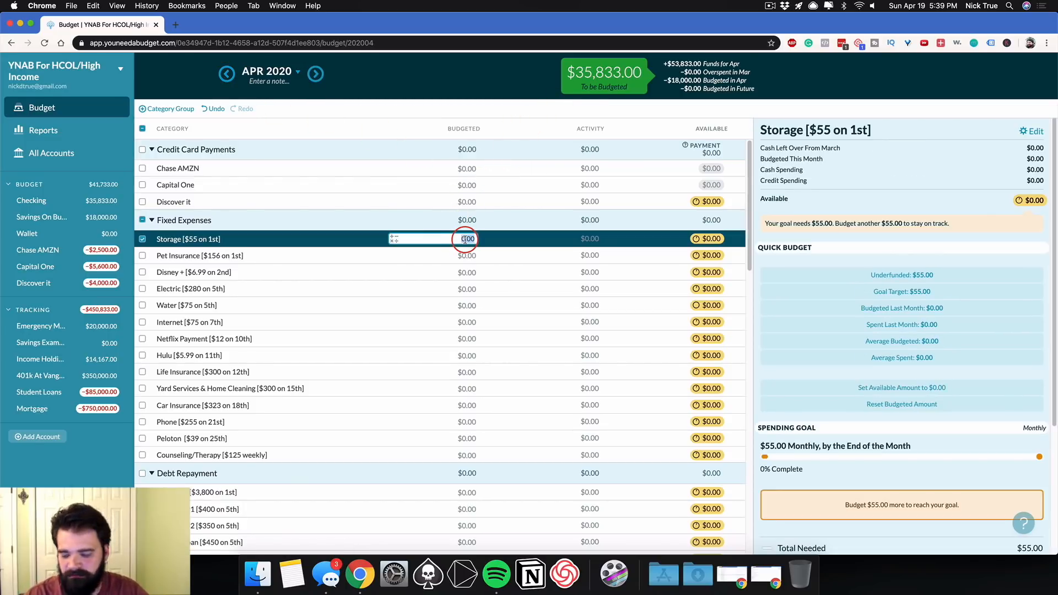
type("55")
key("Return")
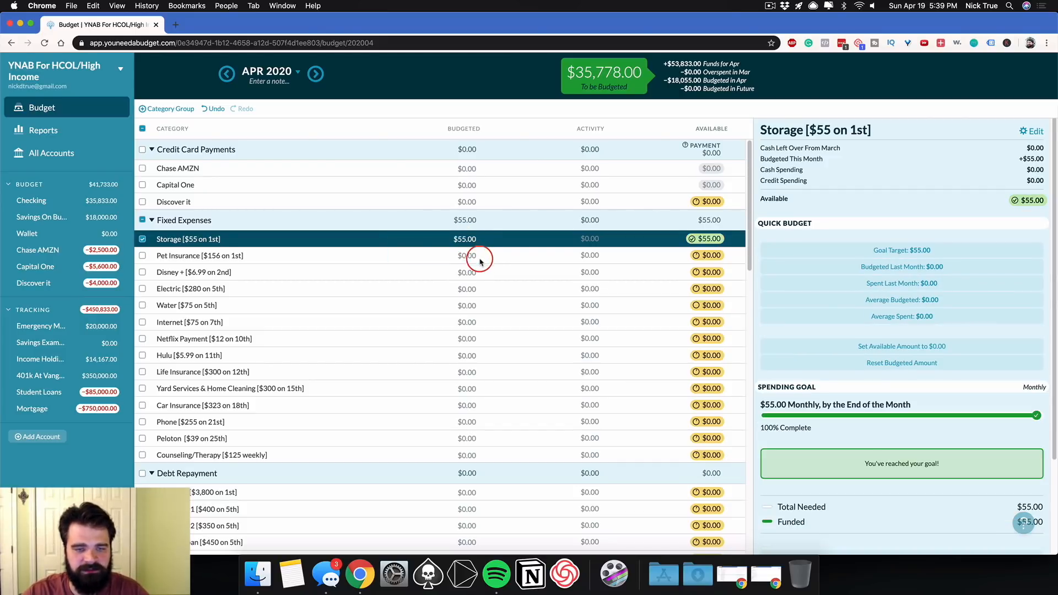
left_click(465, 255)
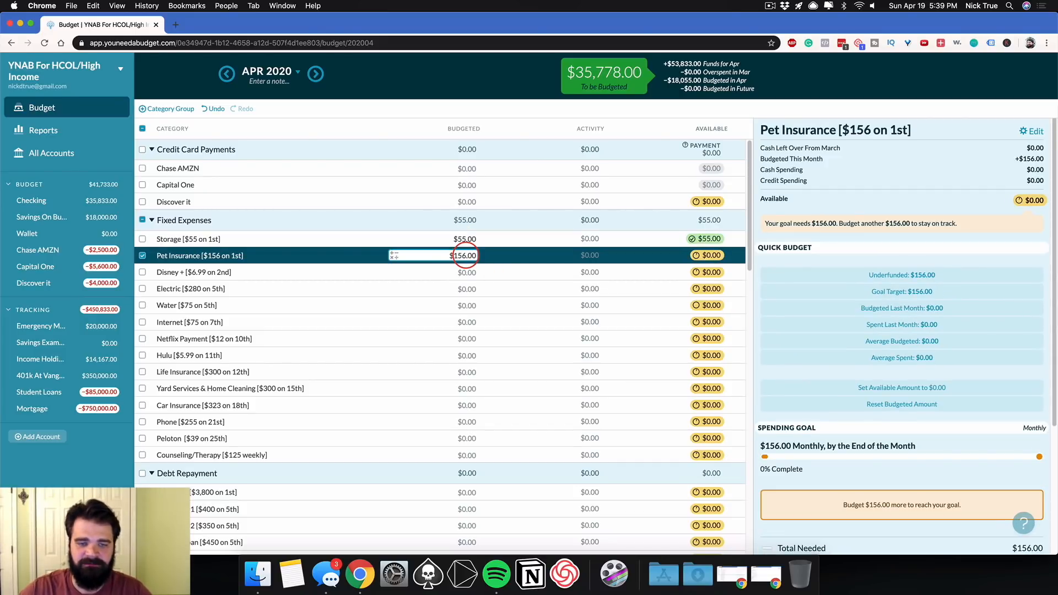
key("Return")
left_click(463, 272)
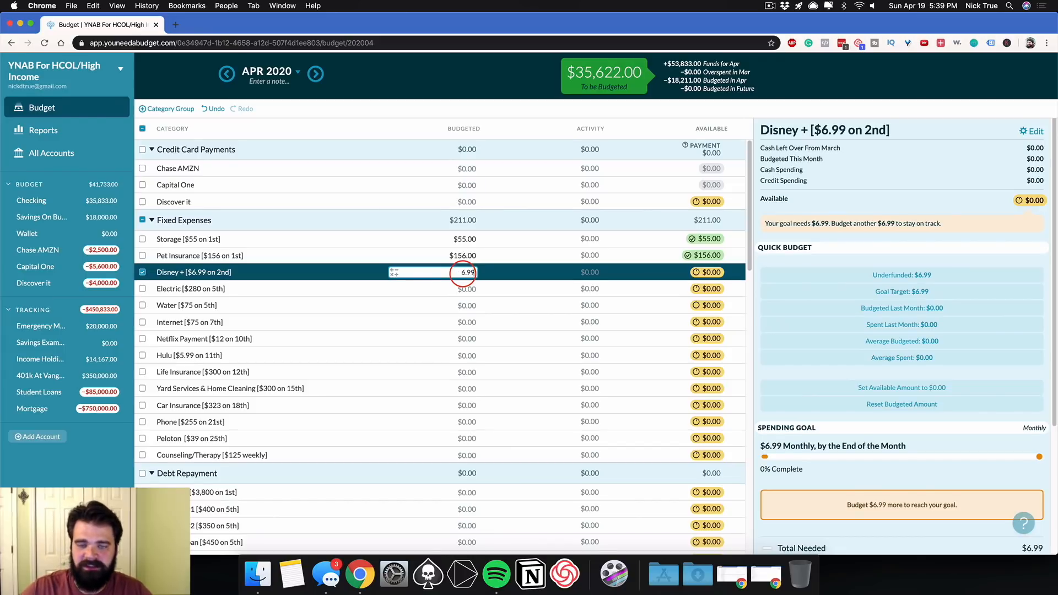
key("Return")
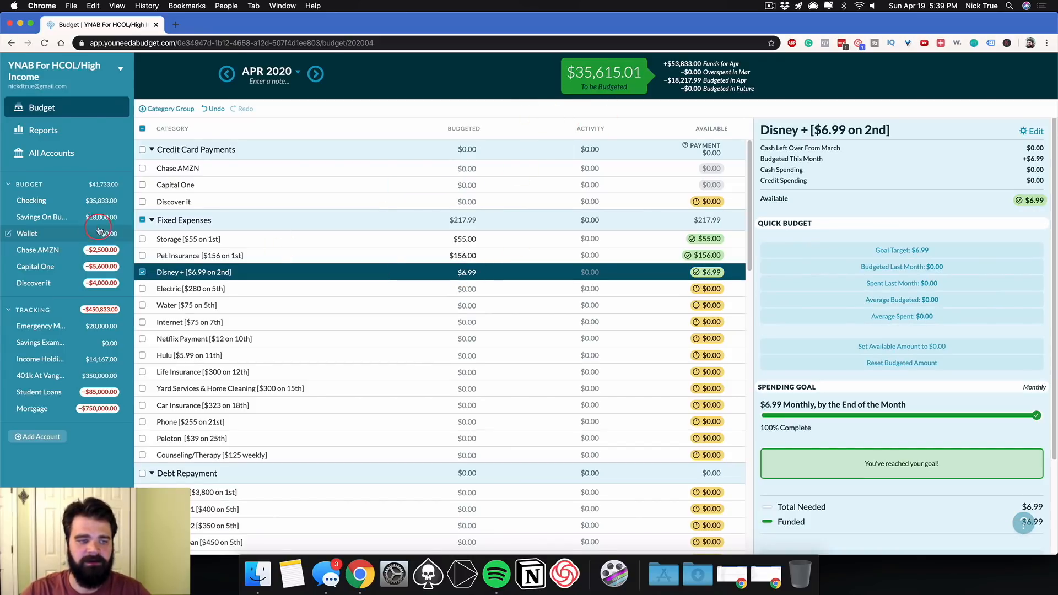
Select the Fixed Expenses, Debt Repayment and Living Expenses groups in April 2020 and quick-budget their underfunded amounts.
left_click(143, 220)
left_click(143, 220)
scroll(148, 236, "down", 3)
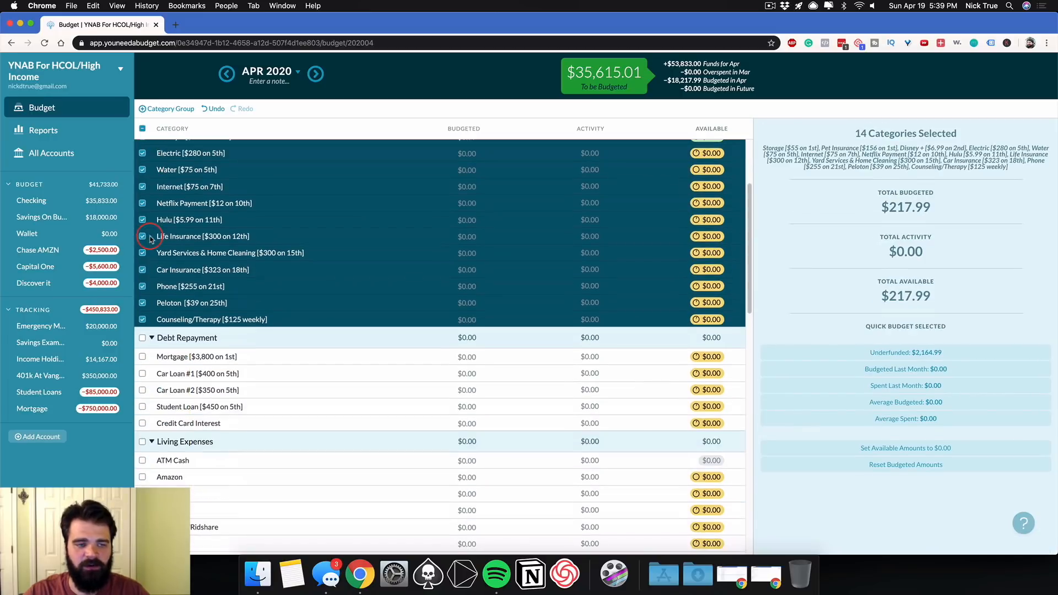
left_click(142, 338)
left_click(142, 442)
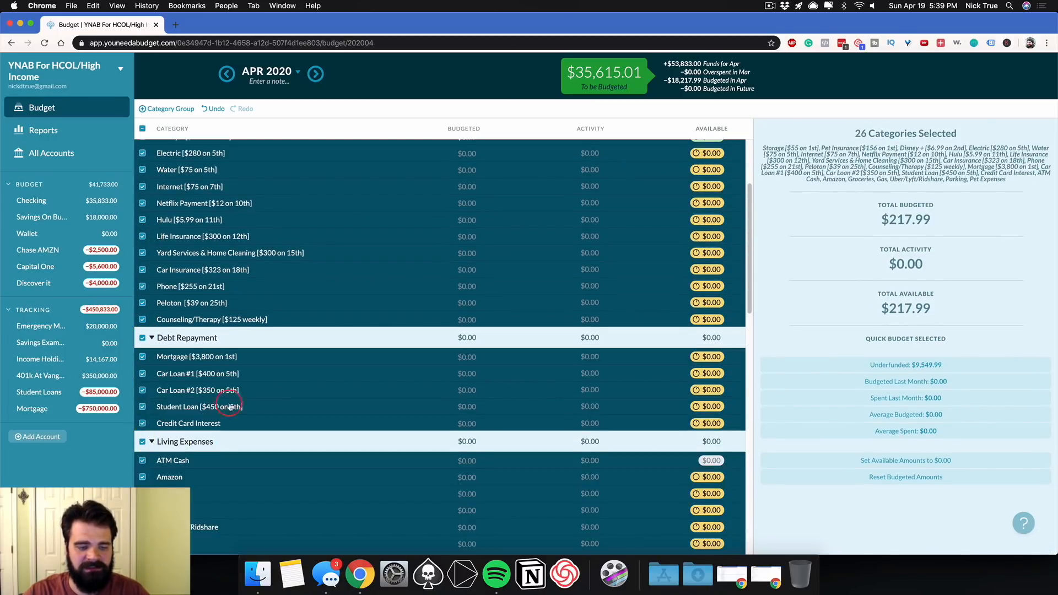
scroll(230, 406, "down", 3)
left_click(887, 366)
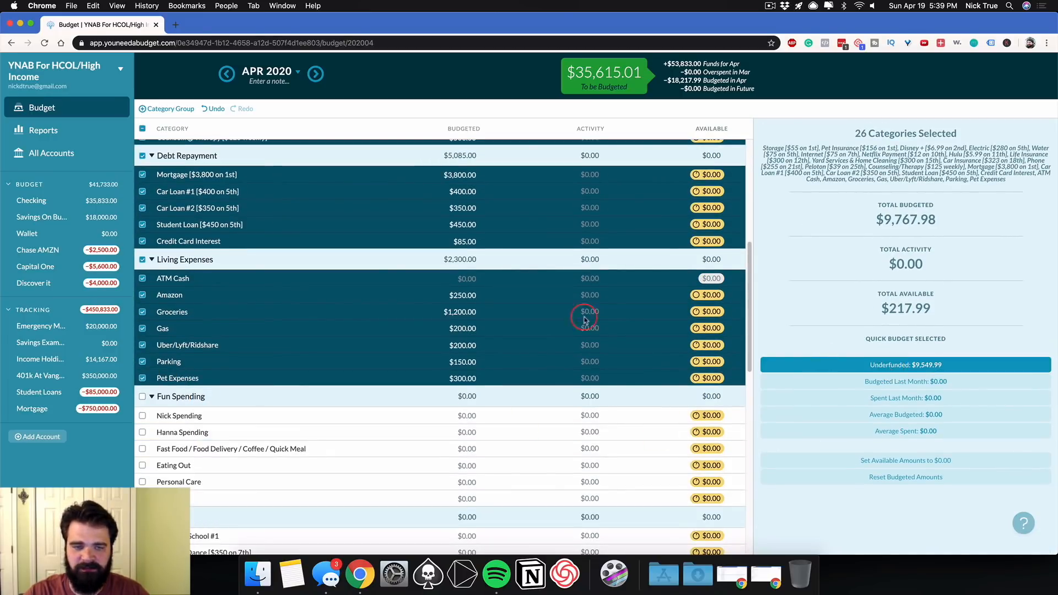
scroll(280, 223, "up", 5)
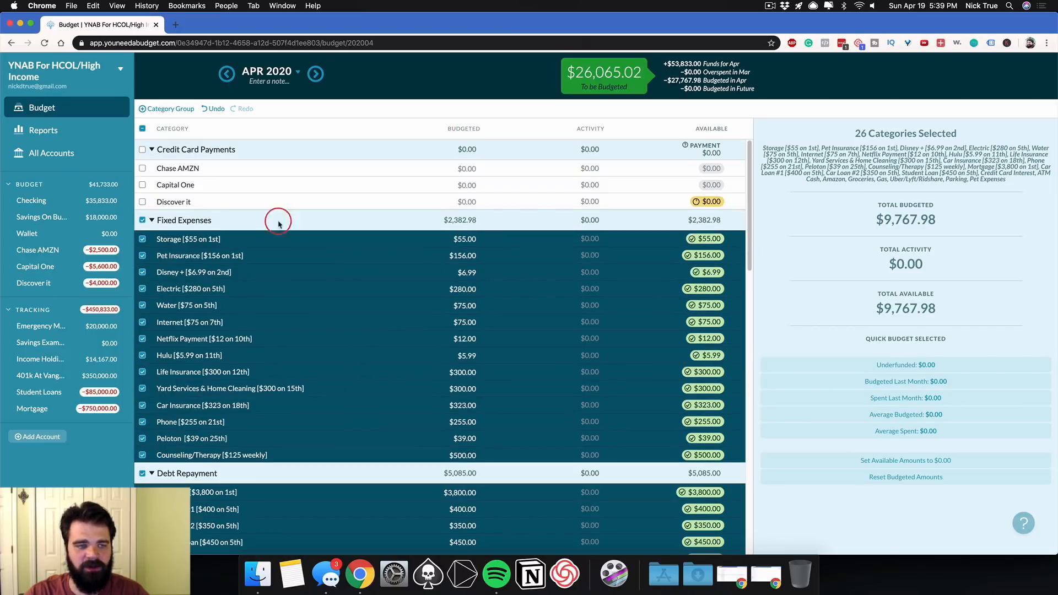
Clear the category selection and quick-budget the underfunded amount for all remaining April 2020 categories, confirming the update.
left_click(142, 128)
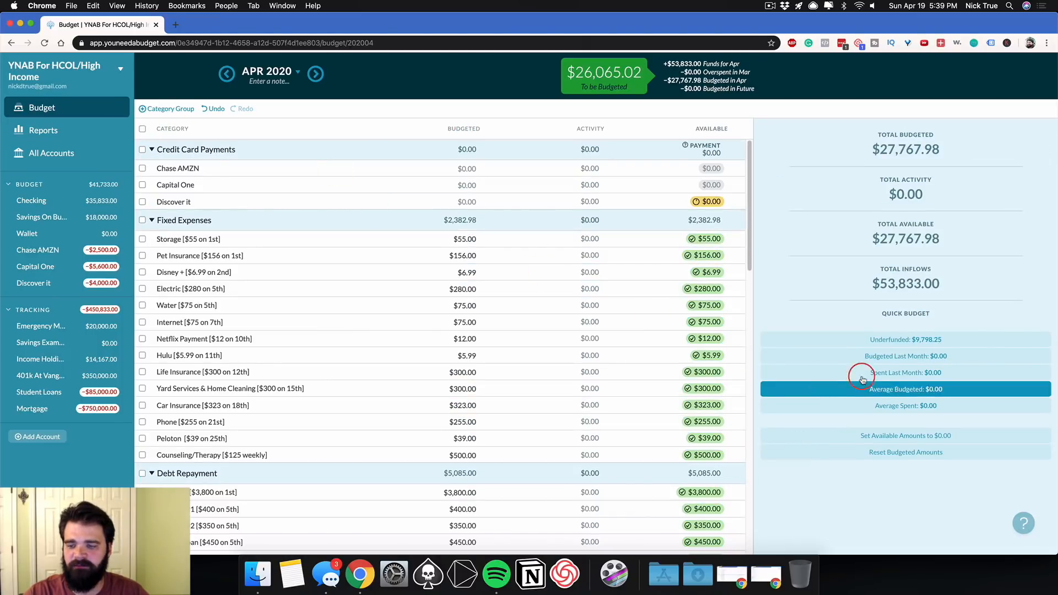
left_click(880, 339)
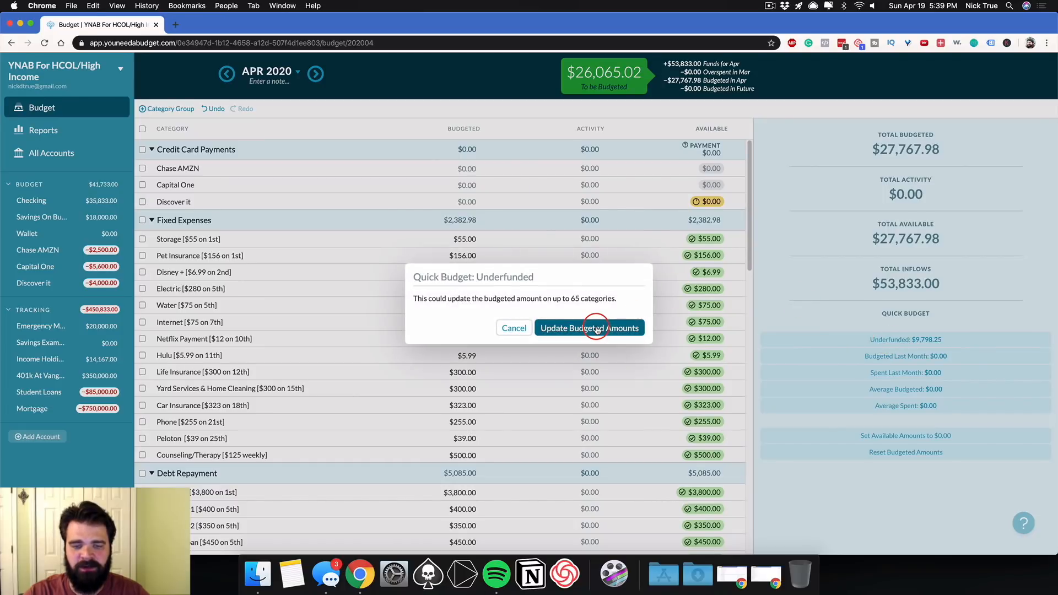
left_click(597, 329)
left_click_drag(746, 188, 669, 91)
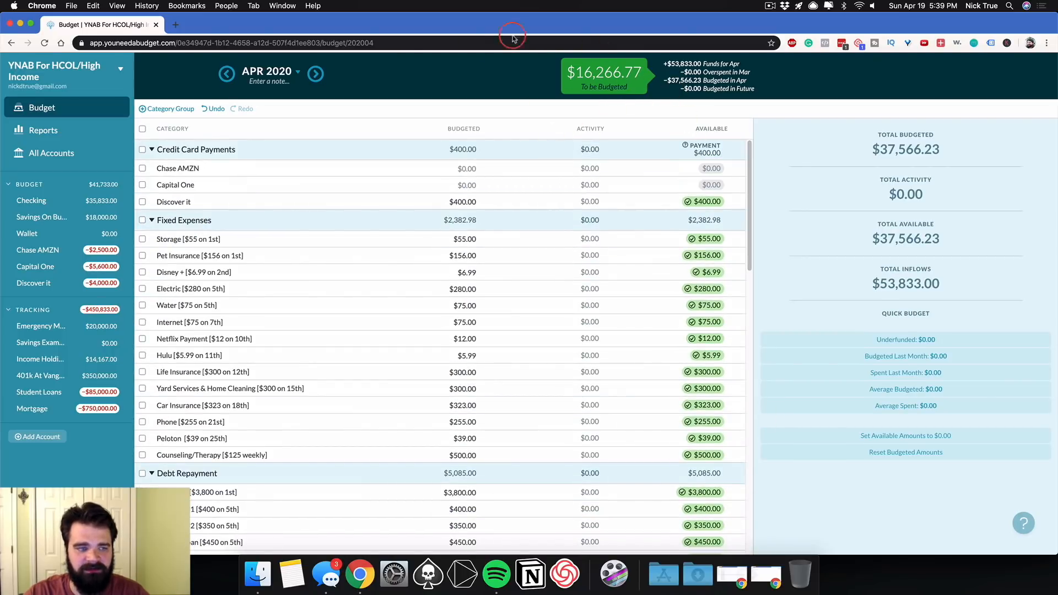
Quick-budget the underfunded amounts of Fixed Expenses, Debt Repayment and Living Expenses in May 2020, and return to April 2020.
left_click(321, 74)
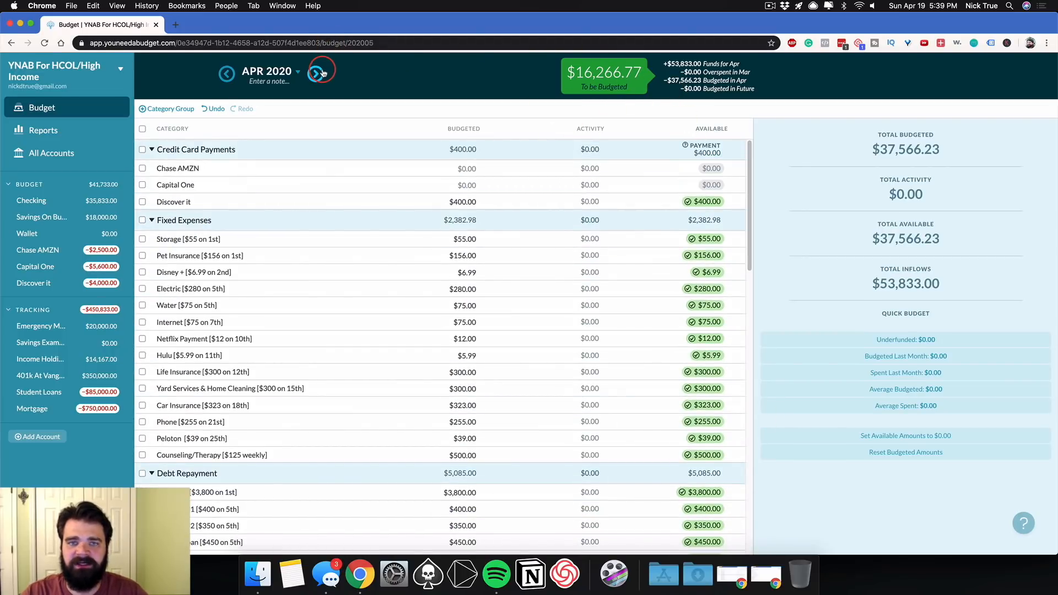
left_click(142, 221)
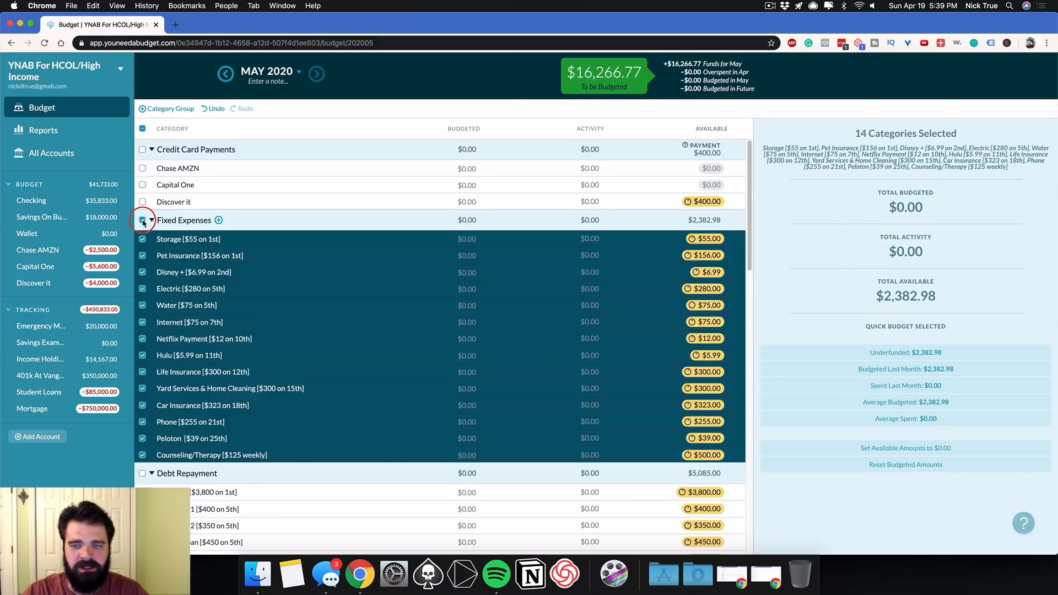
scroll(144, 222, "down", 3)
left_click(142, 334)
scroll(144, 330, "down", 5)
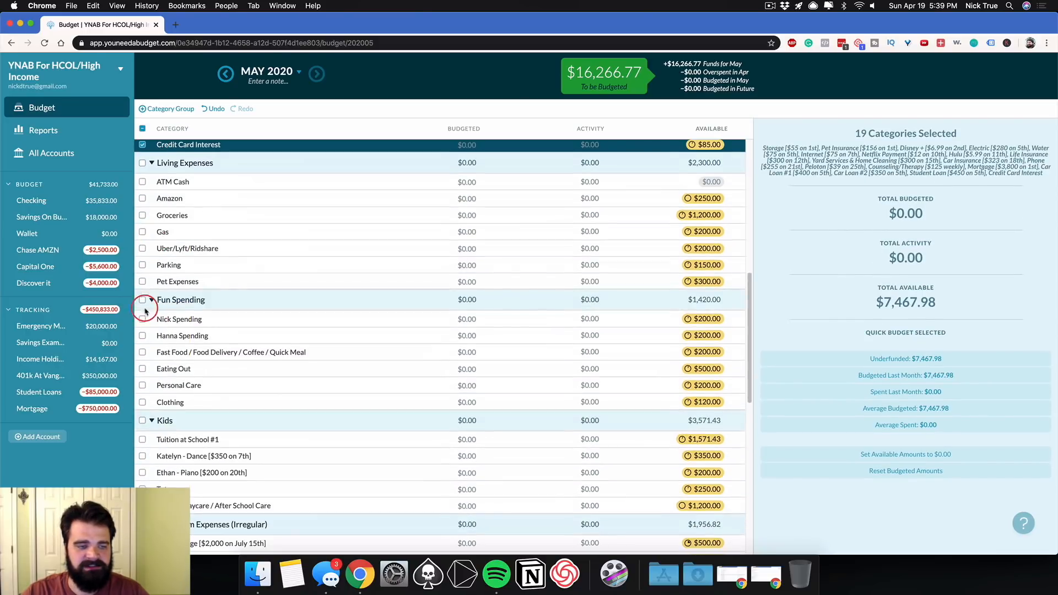
left_click(142, 163)
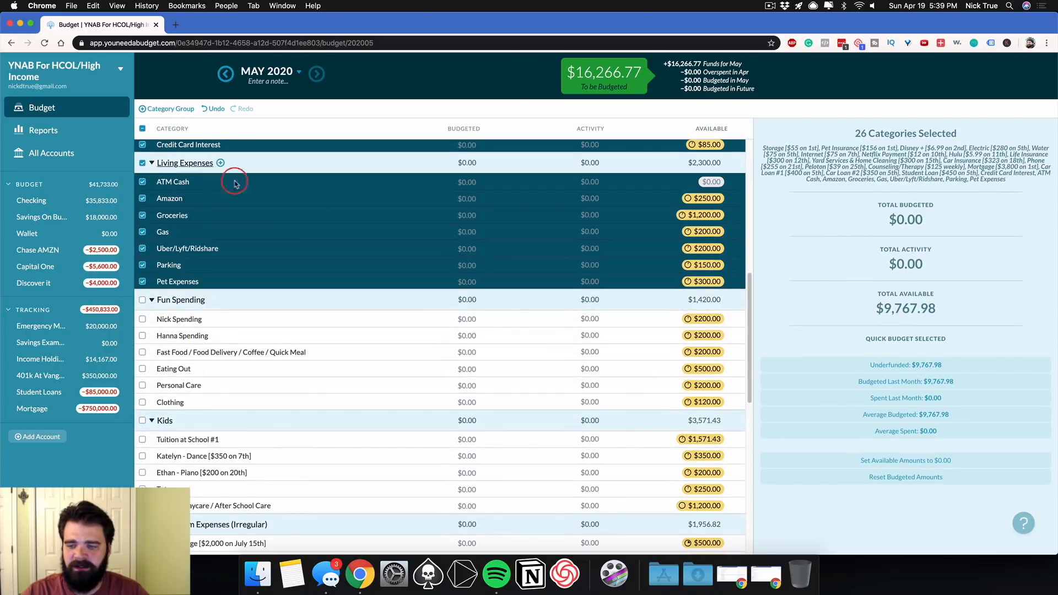
left_click(899, 366)
left_click(225, 73)
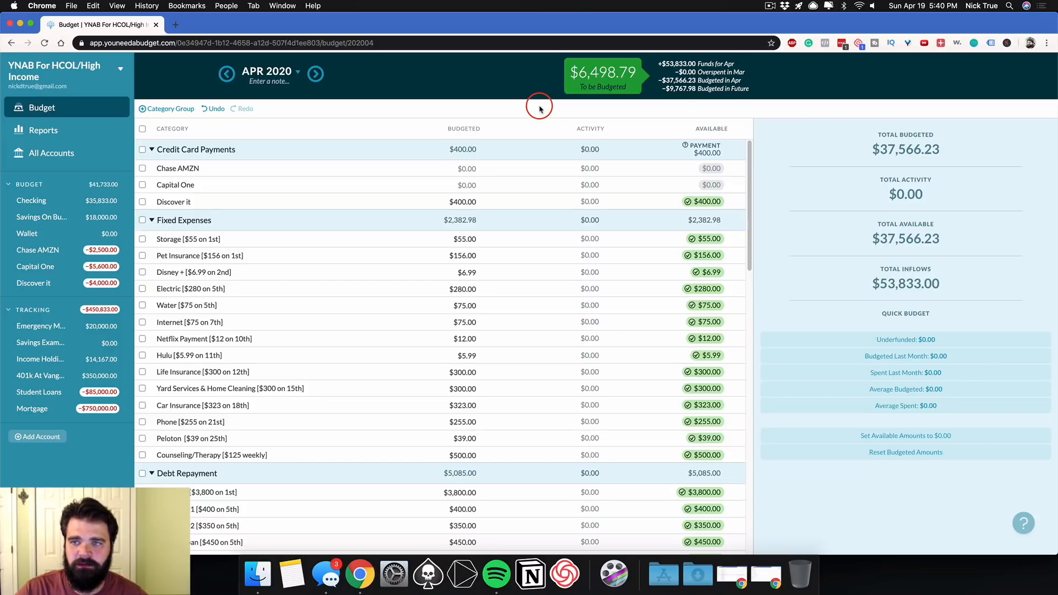
Enable the Toolkit for YNAB browser extension and return to the April 2020 budget.
left_click(941, 44)
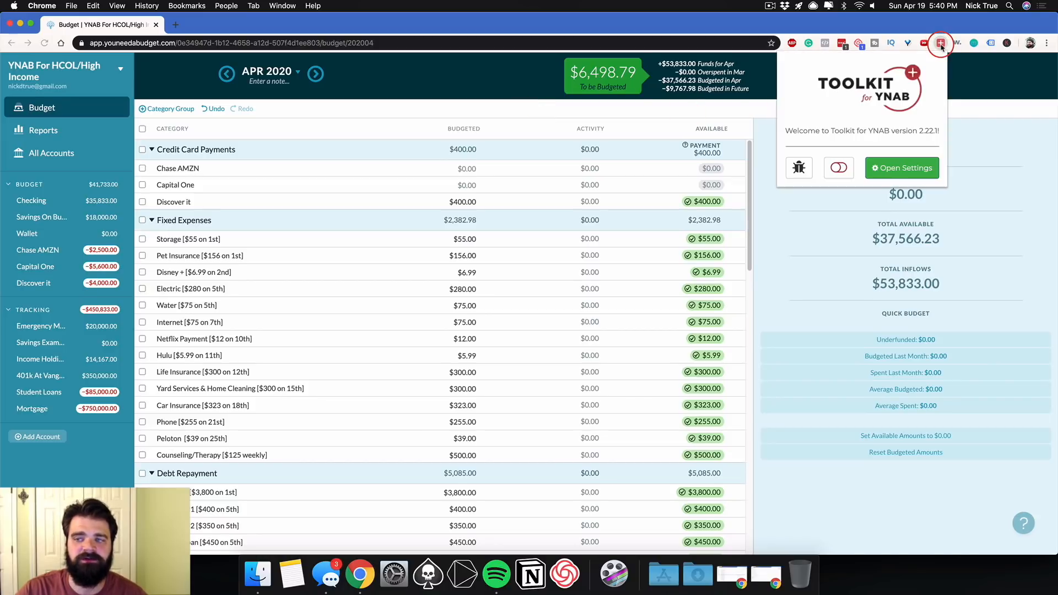
left_click(838, 169)
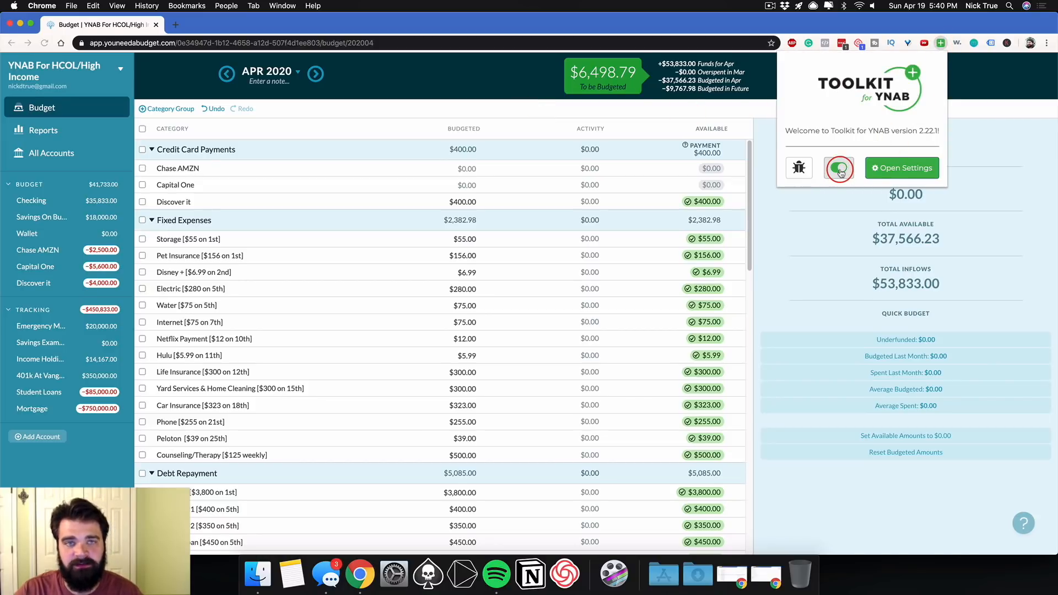
left_click(546, 93)
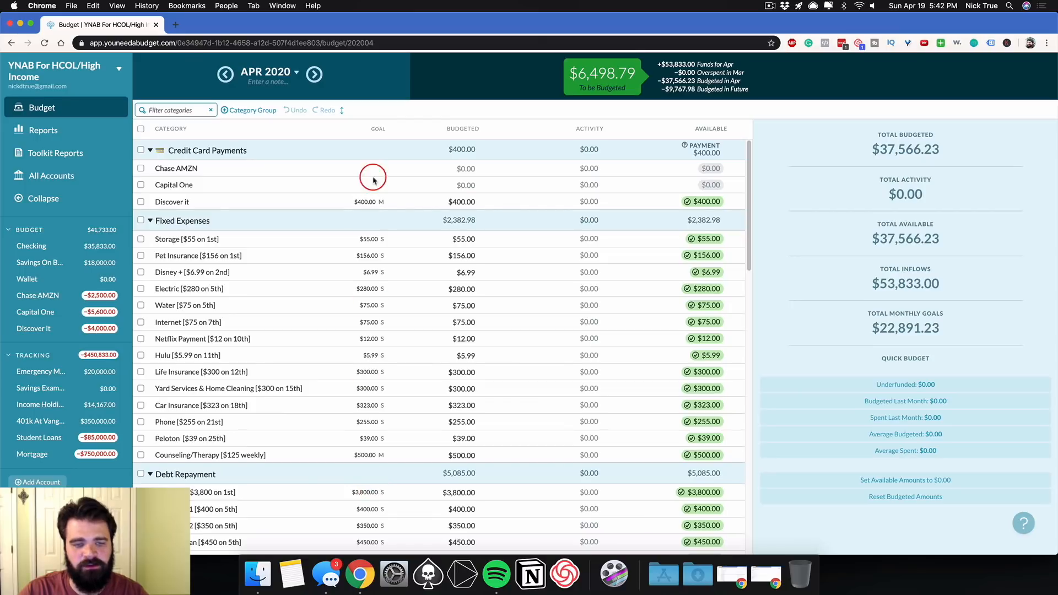
mouse_move(744, 163)
left_mouse_down()
mouse_move(749, 332)
mouse_move(753, 155)
left_mouse_up()
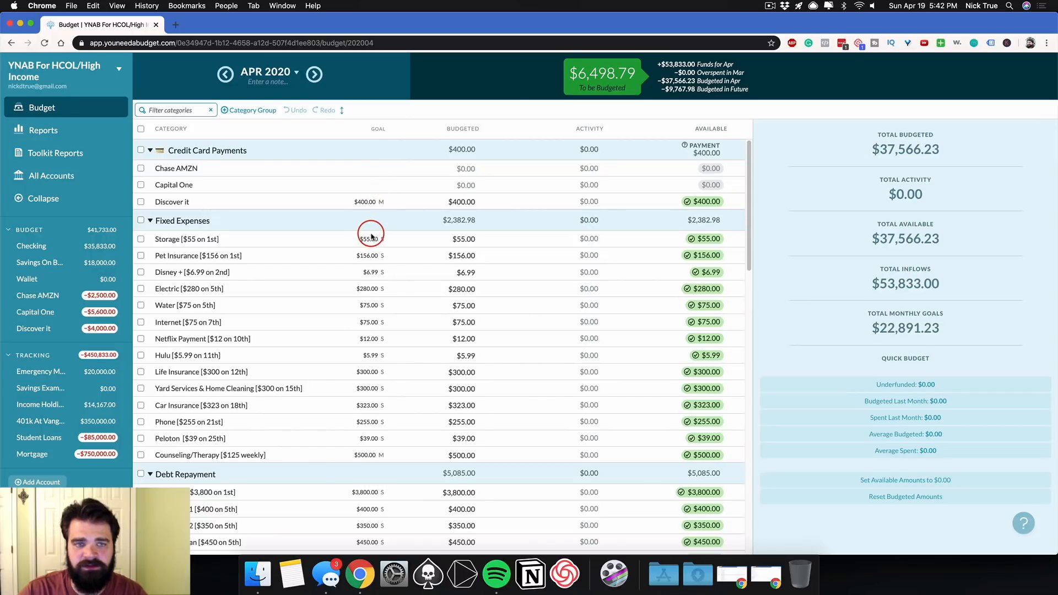
Review the toolkit's Display Target Goal Amount And Overbudget Warning options, keep Display goal amount with no emphasis, and return to the budget.
left_click(940, 43)
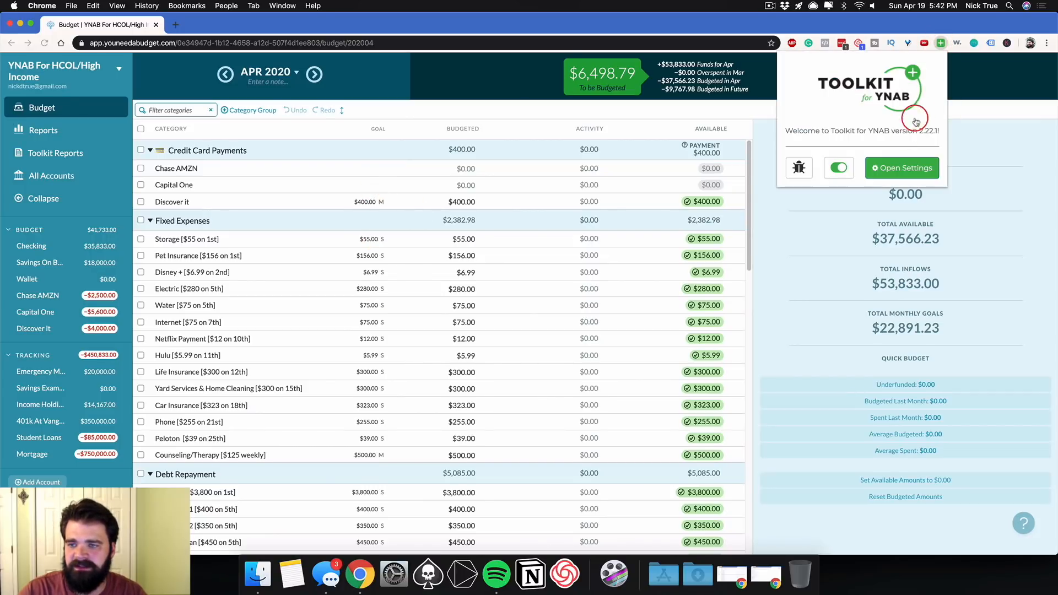
left_click(892, 169)
left_click(81, 182)
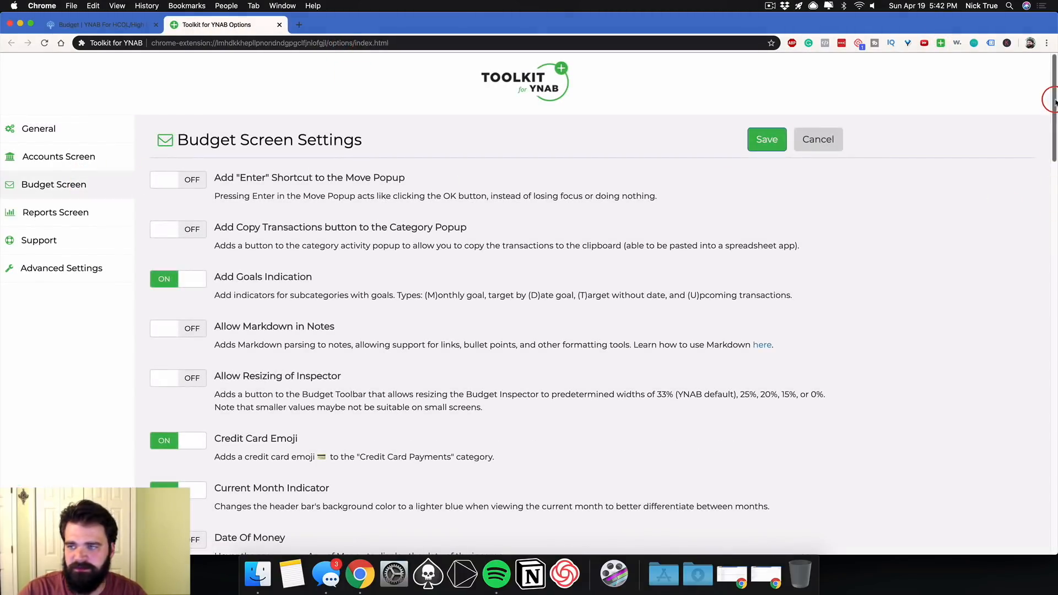
left_click_drag(1053, 100, 1048, 475)
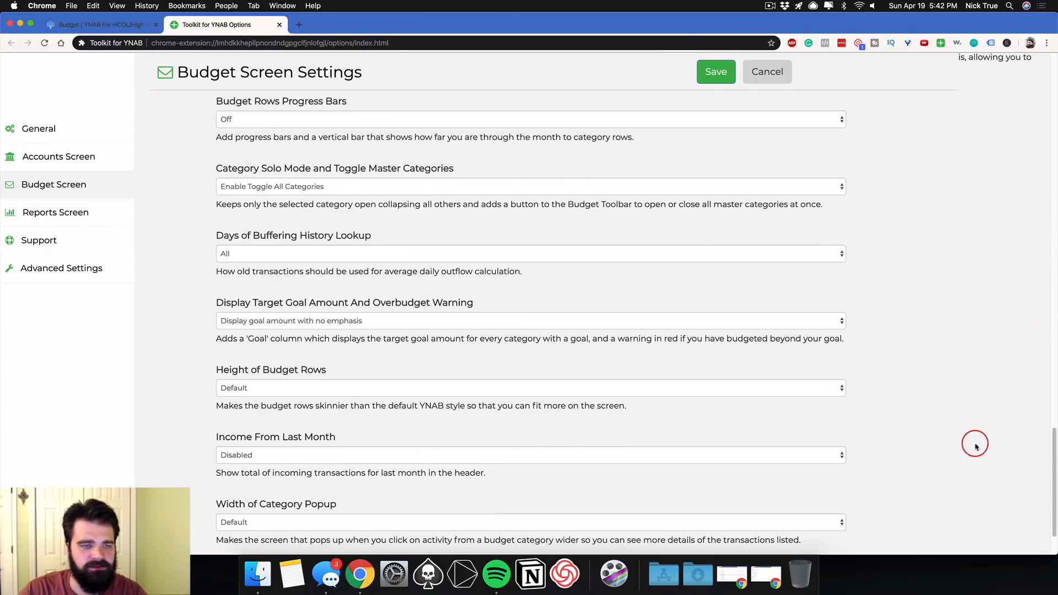
triple_click(236, 303)
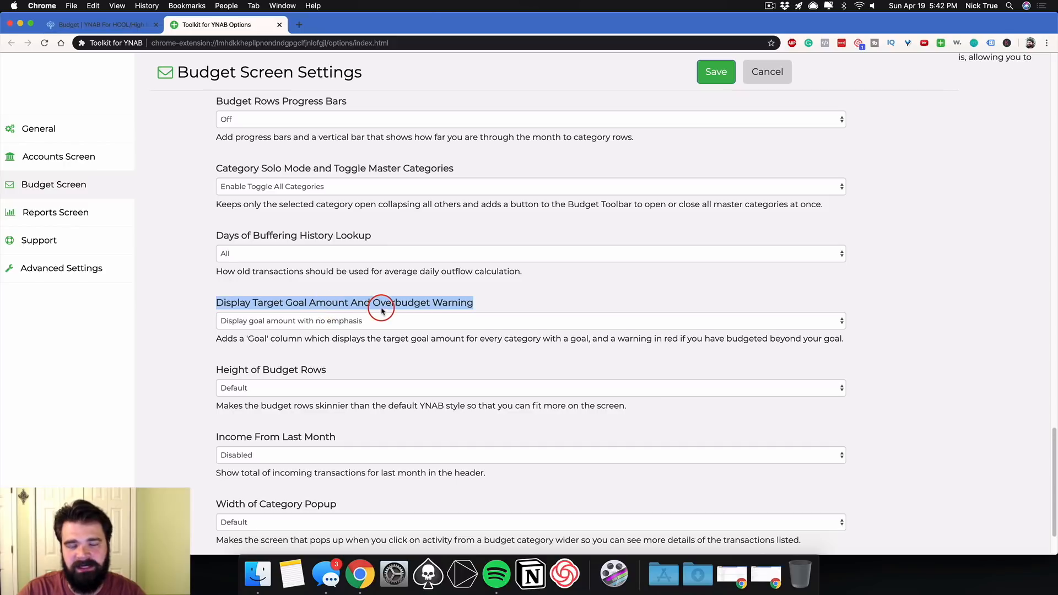
left_click(347, 324)
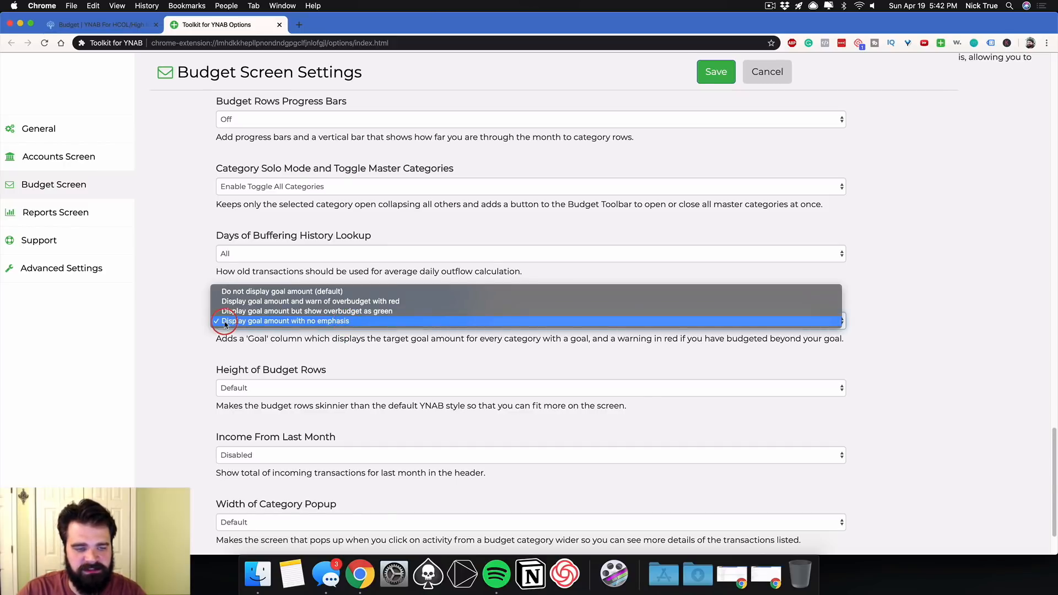
left_click(279, 321)
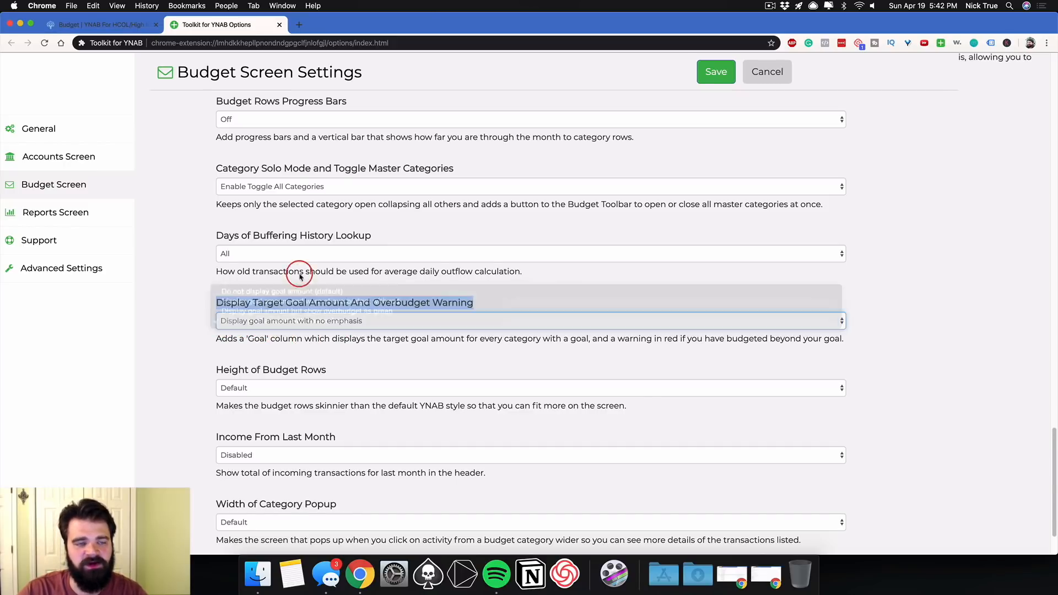
left_click(132, 30)
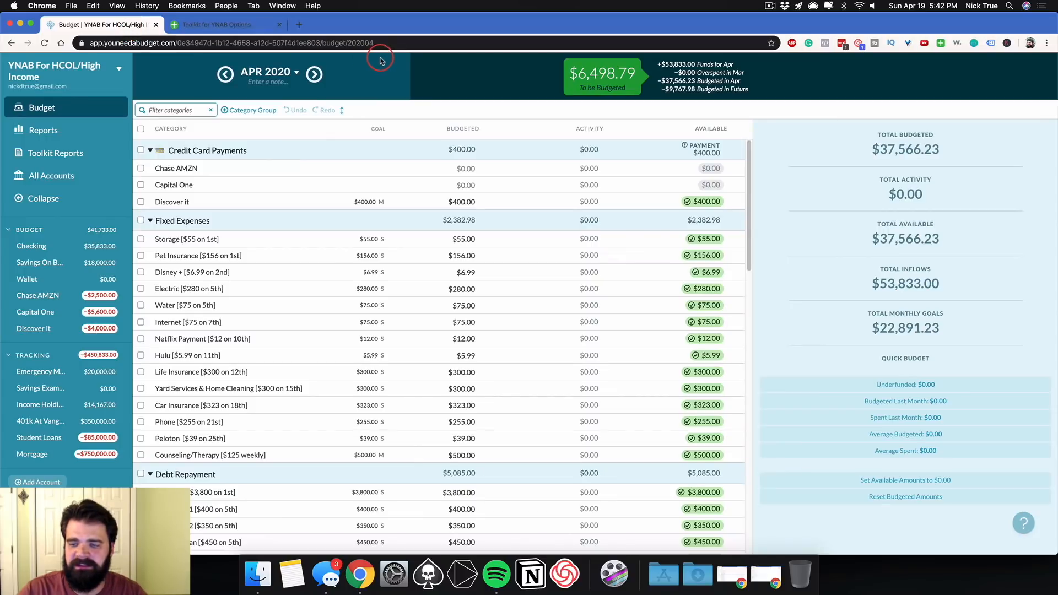
Highlight the Total Monthly Goals figure for April 2020 to examine it, and clear the highlight.
left_click_drag(872, 326, 943, 329)
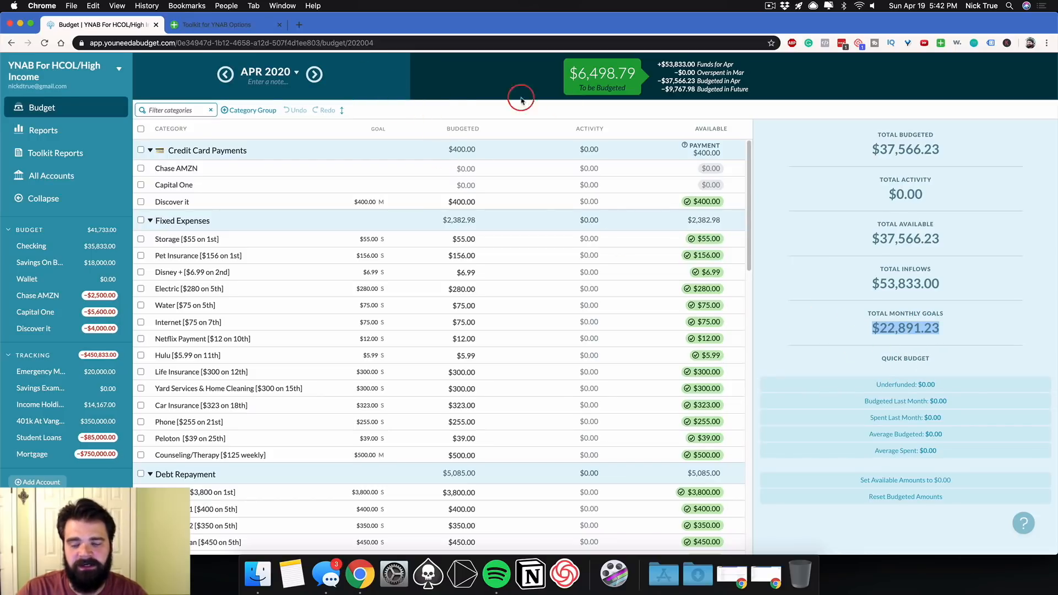
left_click(887, 329)
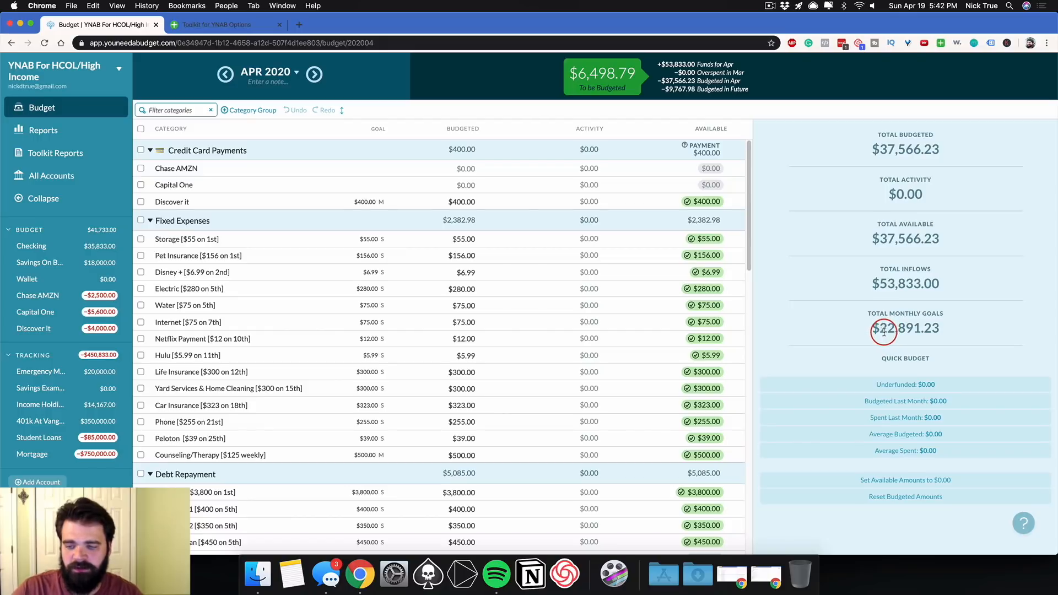
left_click_drag(882, 330, 956, 334)
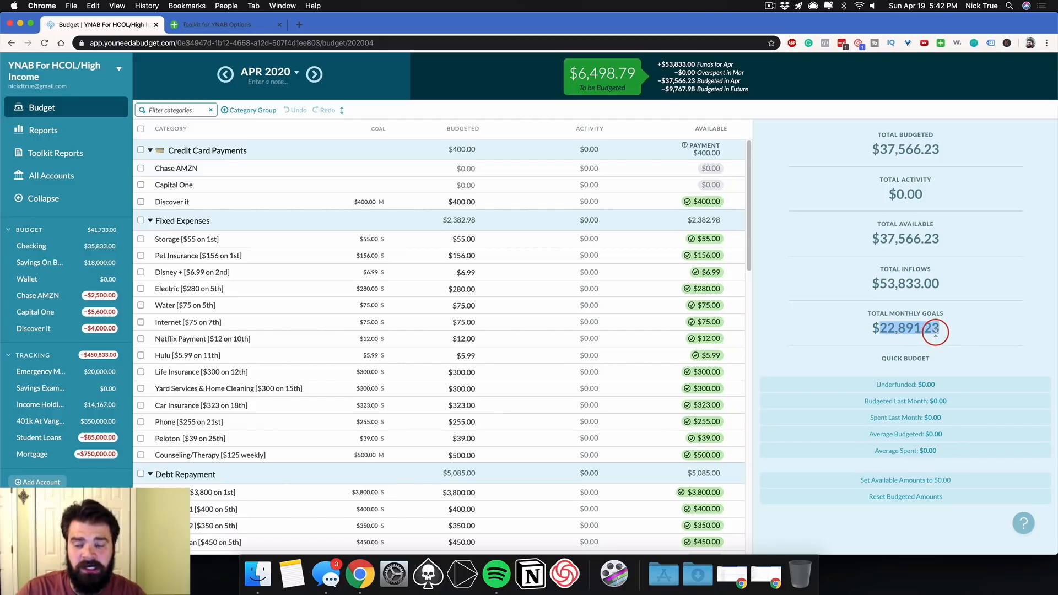
left_click(875, 329)
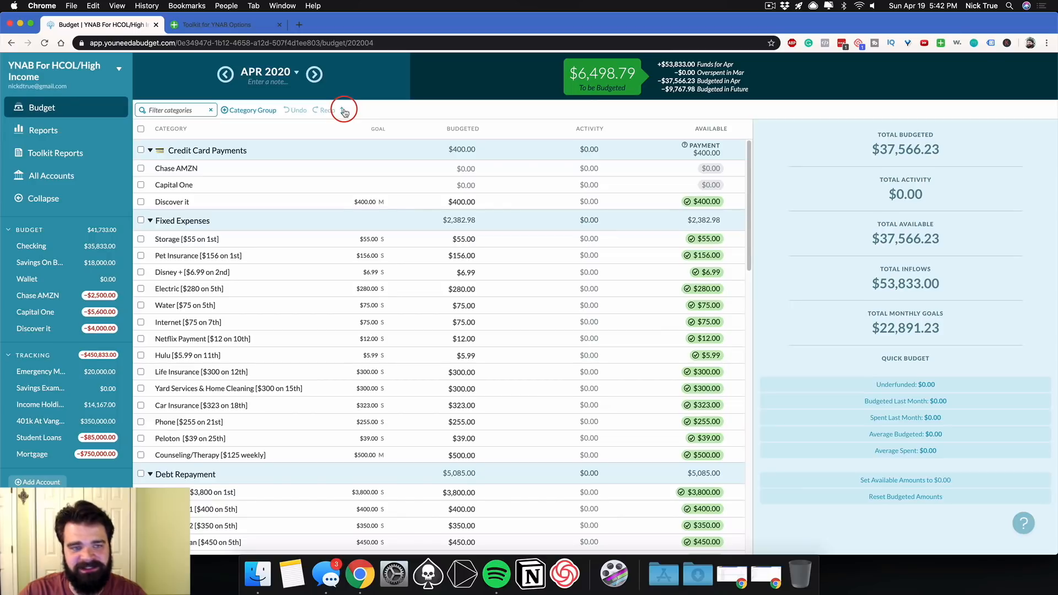
Collapse all category groups at once, expand them again, and look through the full April 2020 category list.
left_click(343, 112)
left_click(344, 112)
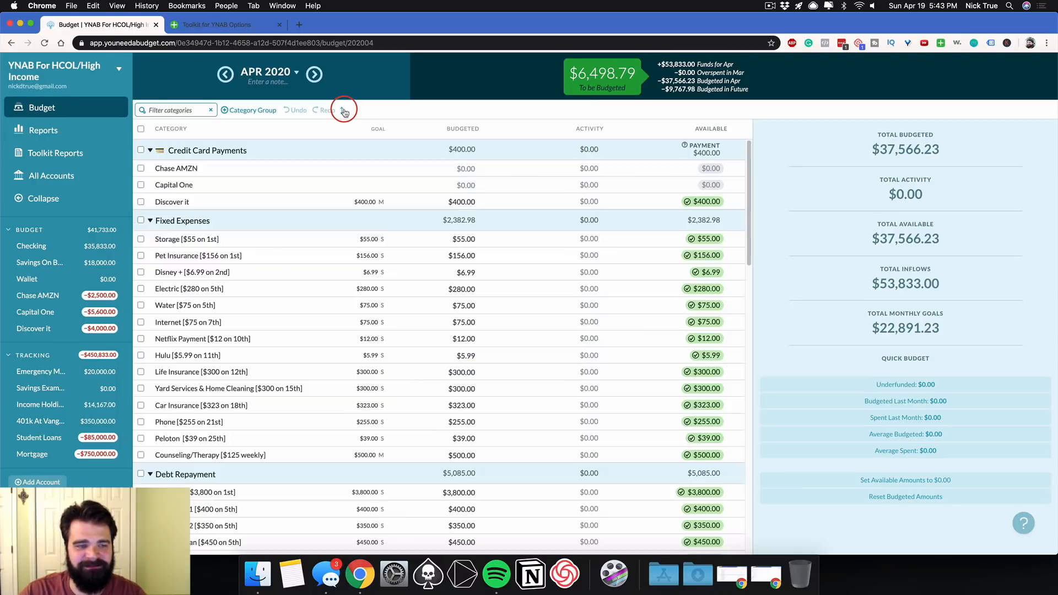
left_click(344, 112)
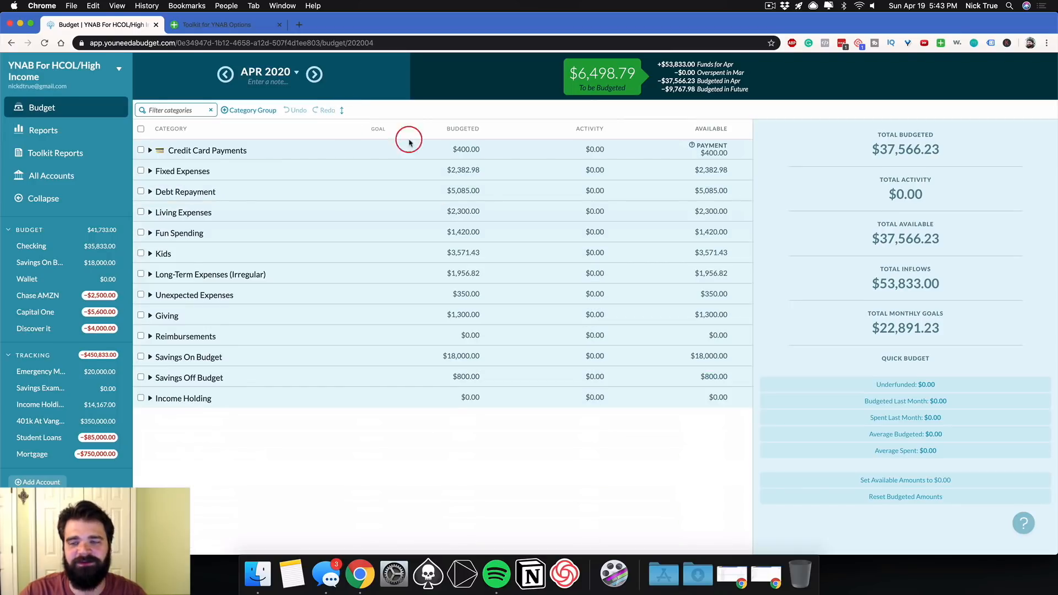
left_click(340, 112)
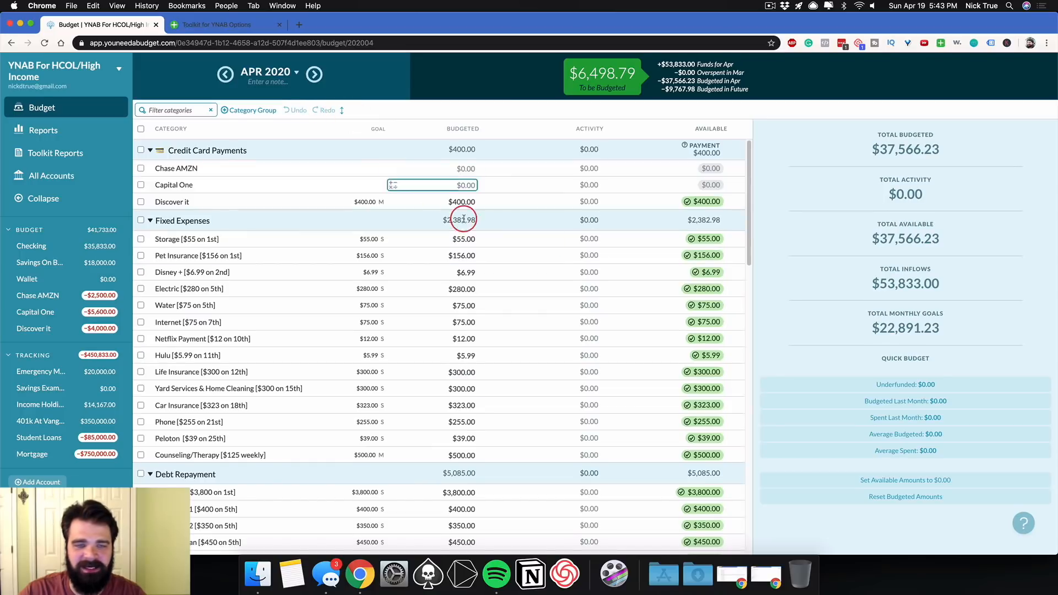
scroll(586, 238, "down", 15)
scroll(571, 260, "up", 5)
scroll(510, 208, "up", 10)
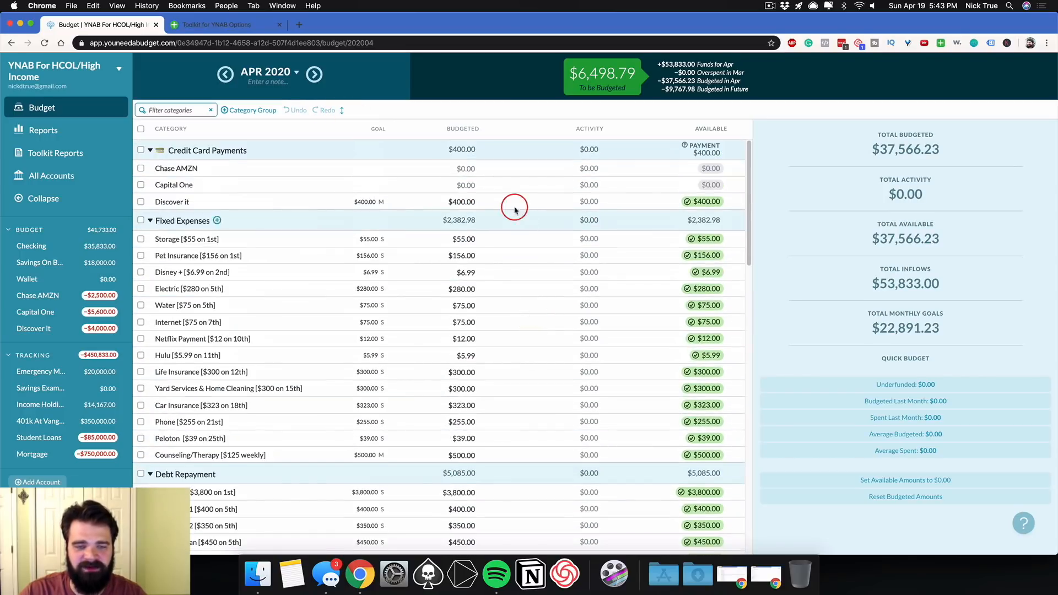
scroll(503, 281, "down", 10)
scroll(498, 265, "up", 10)
Collapse all category groups, open and close Living Expenses on its own, and expand all groups again.
left_click(340, 109)
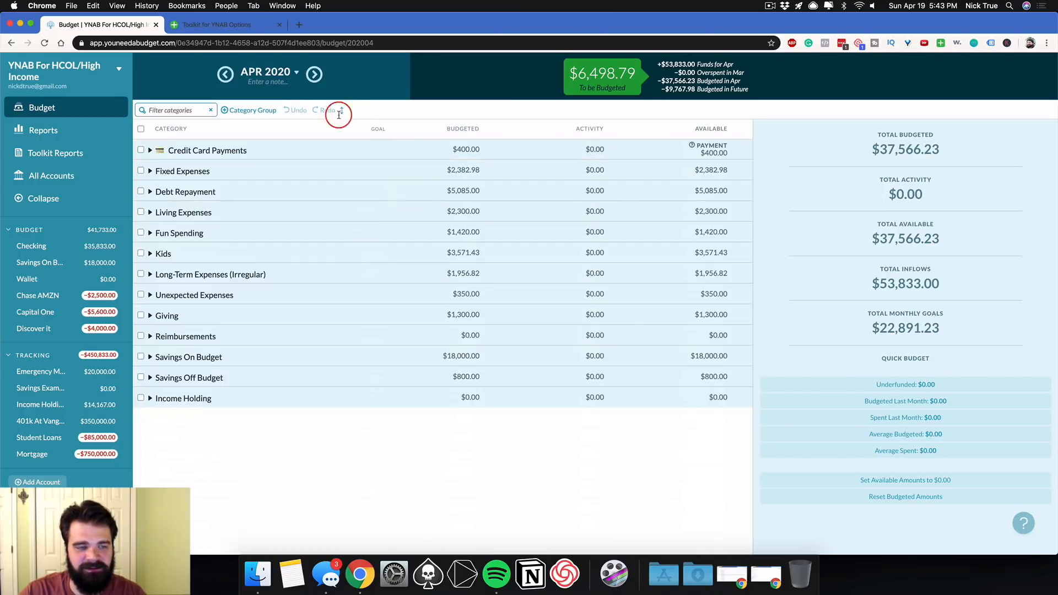
left_click(149, 213)
left_click(149, 213)
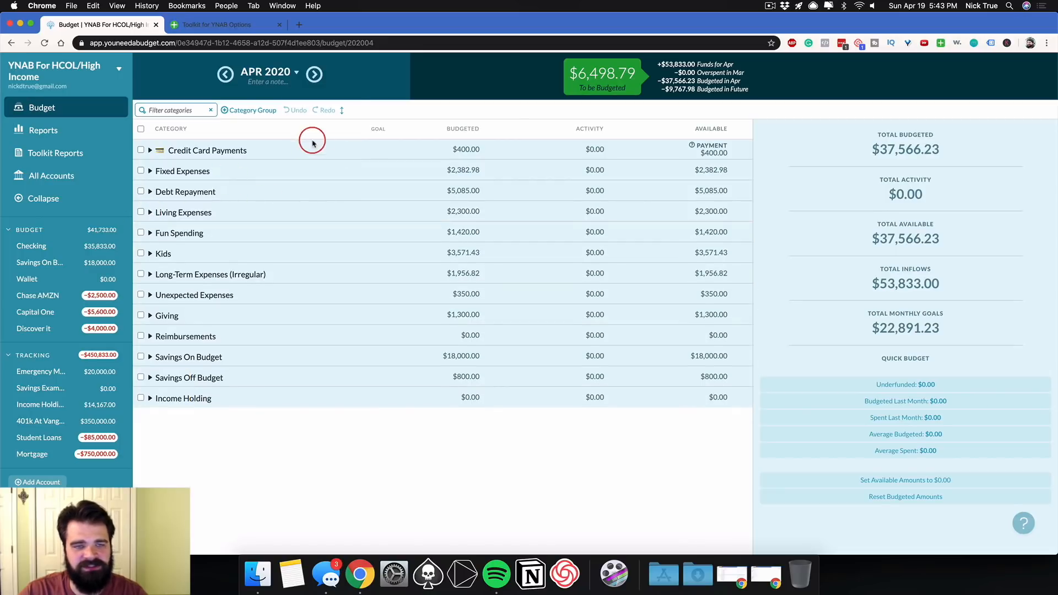
left_click(340, 109)
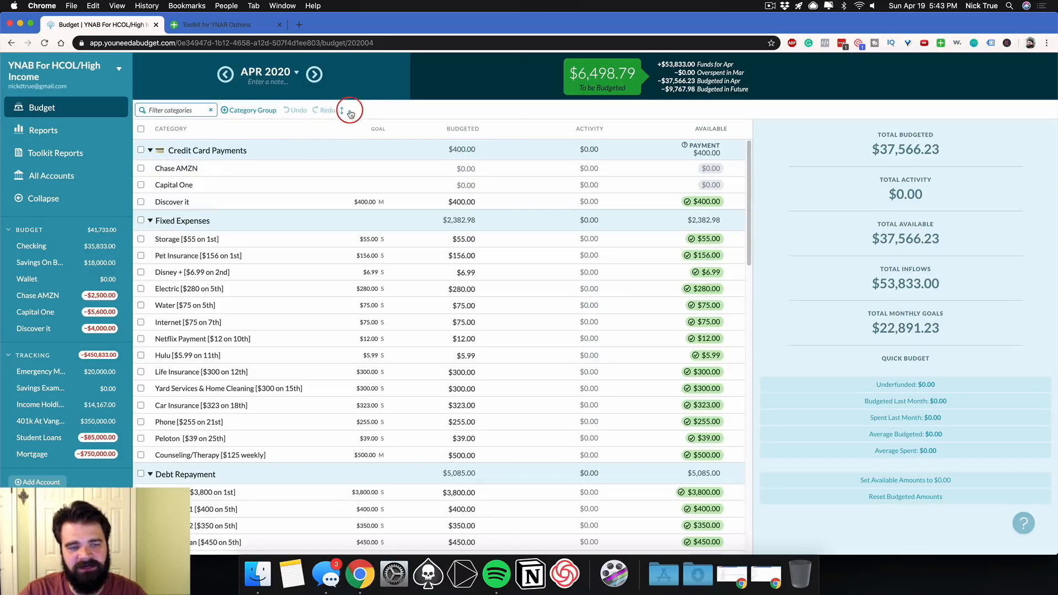
In May 2020, inspect the Discover it category's goal details, deselect it, and look through the category list.
left_click(315, 74)
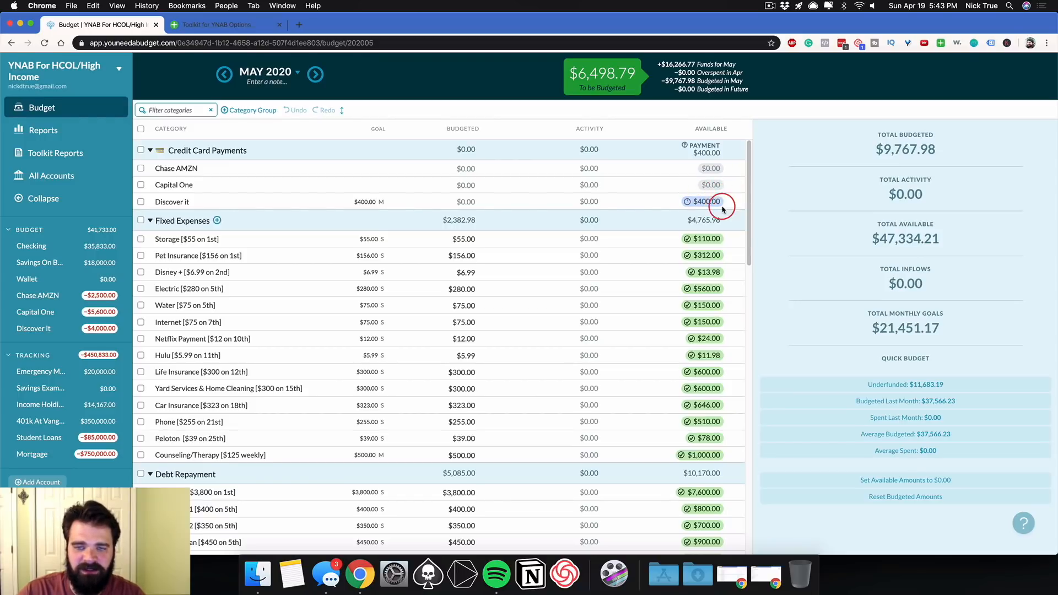
left_click(630, 201)
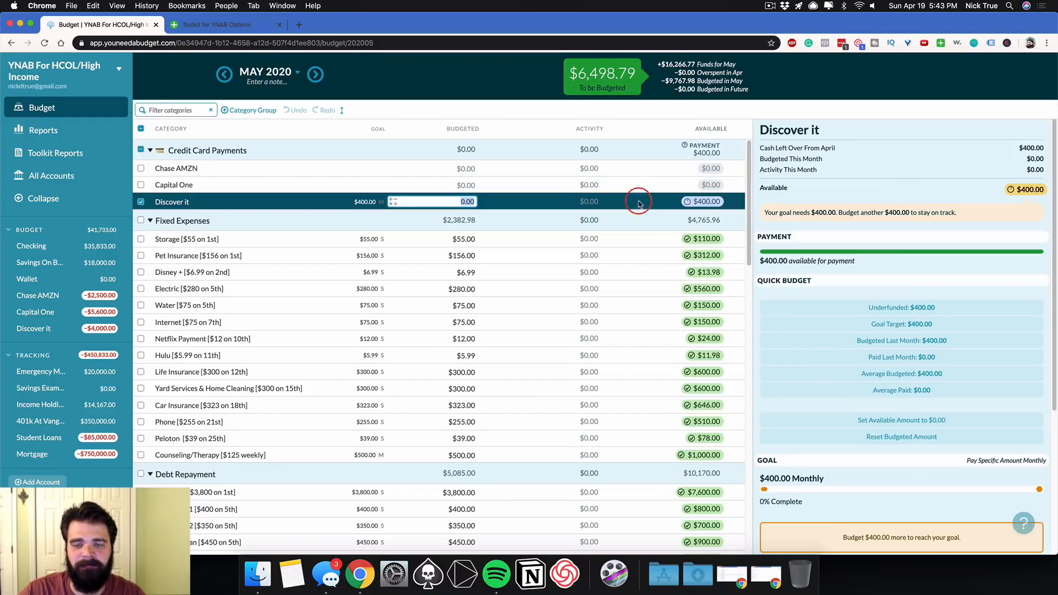
mouse_move(744, 182)
left_mouse_down()
mouse_move(744, 218)
mouse_move(743, 183)
left_mouse_up()
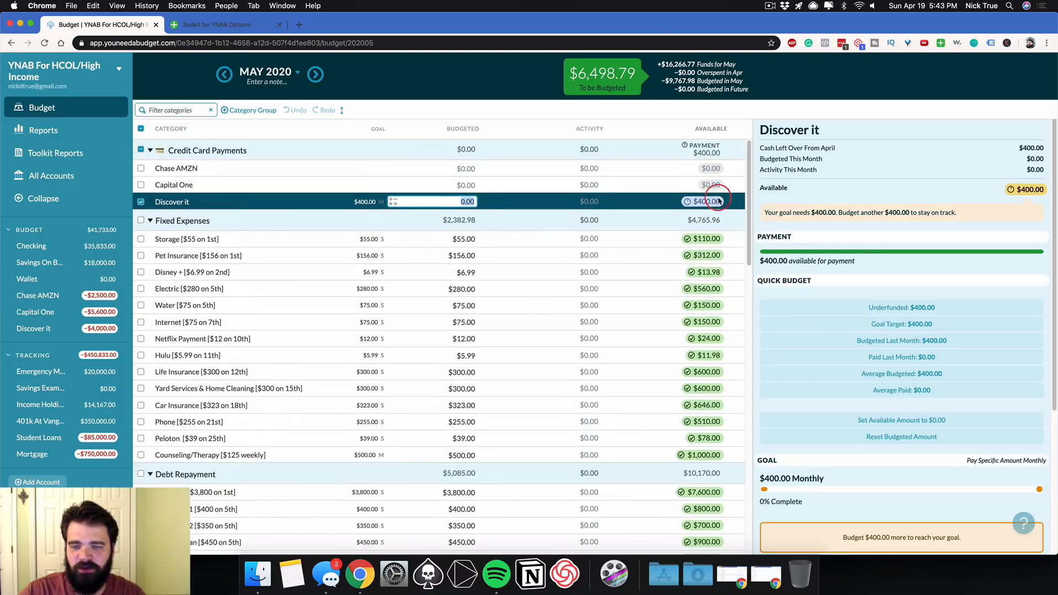
left_click(138, 203)
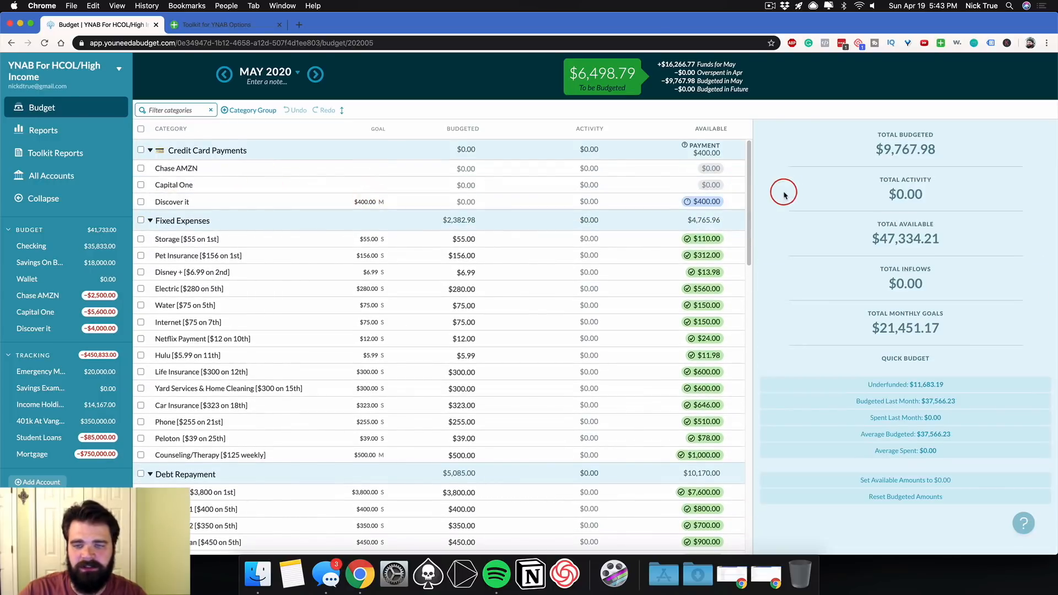
left_click_drag(748, 160, 771, 333)
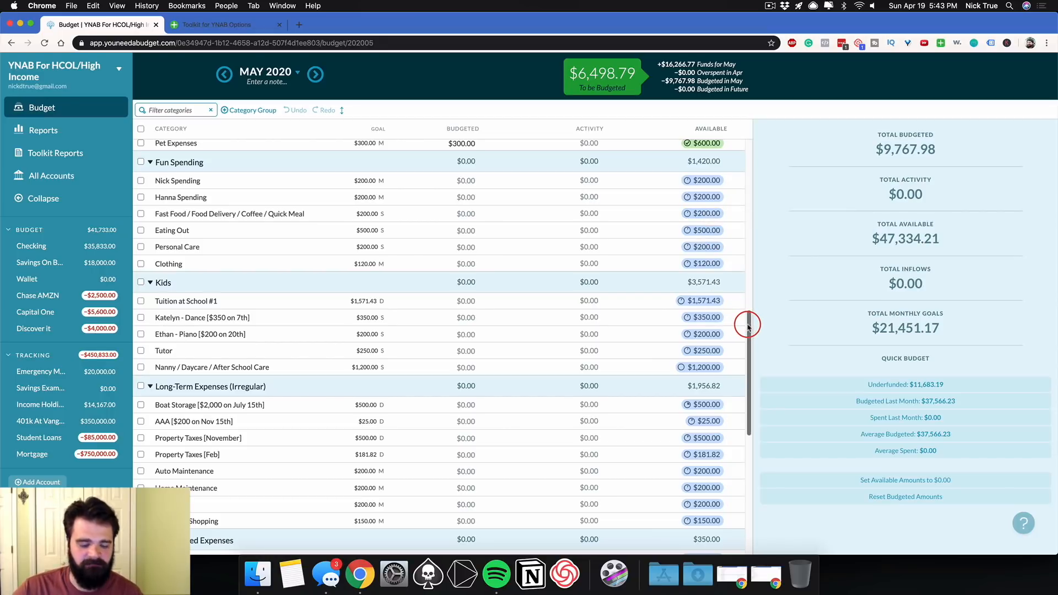
left_click_drag(747, 327, 758, 140)
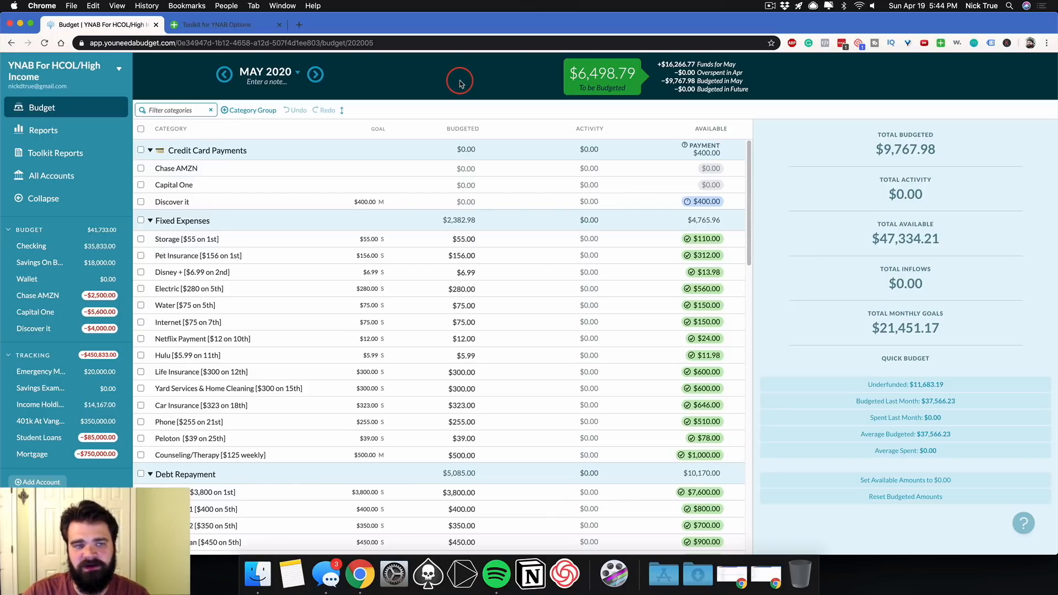
Go to the June 2020 budget and check the month picker, keeping June selected.
left_click(315, 73)
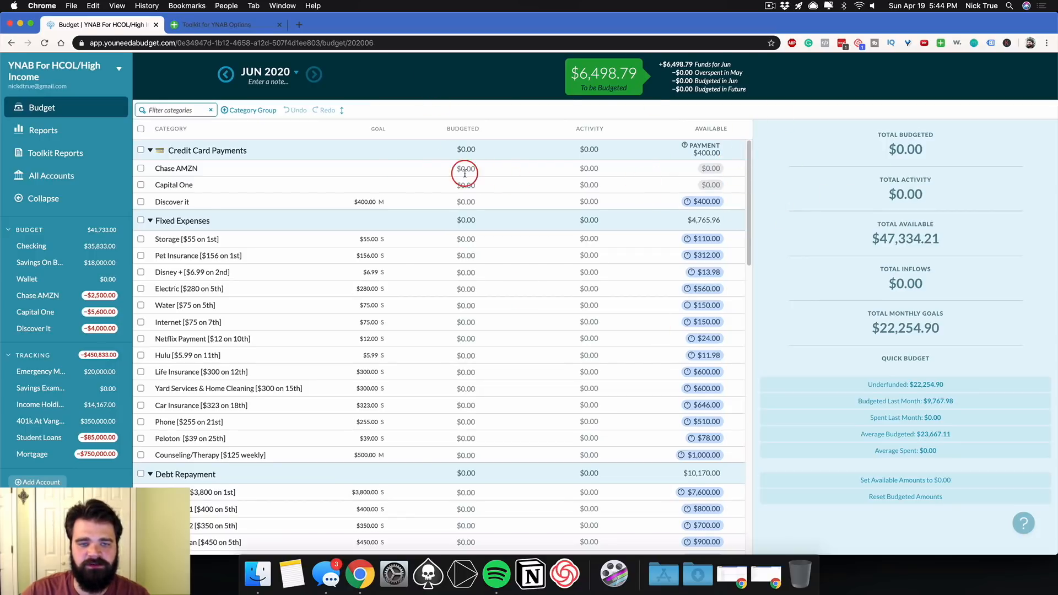
left_click_drag(749, 151, 725, 128)
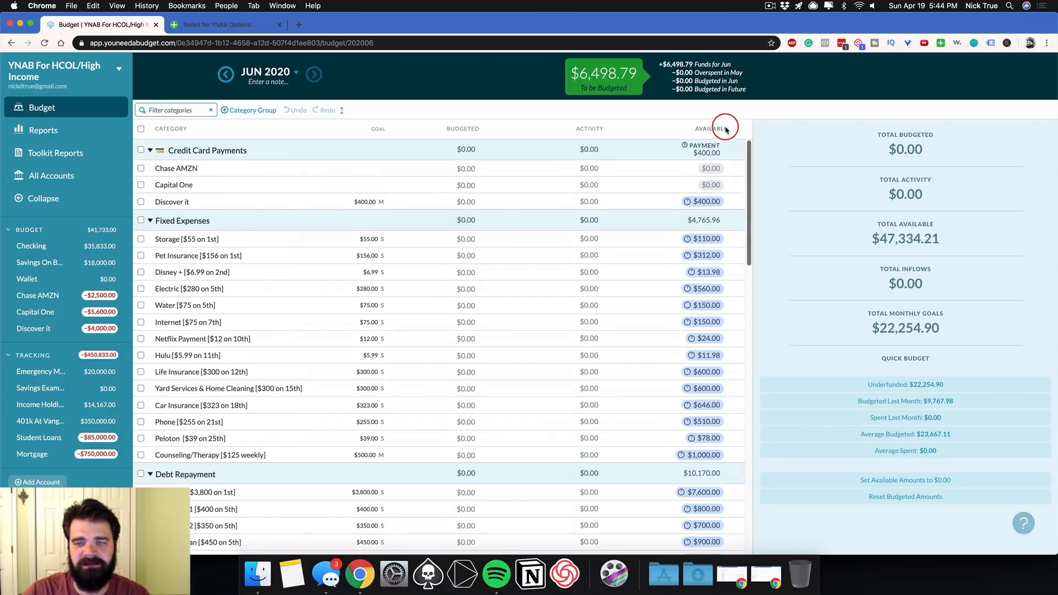
left_click(287, 73)
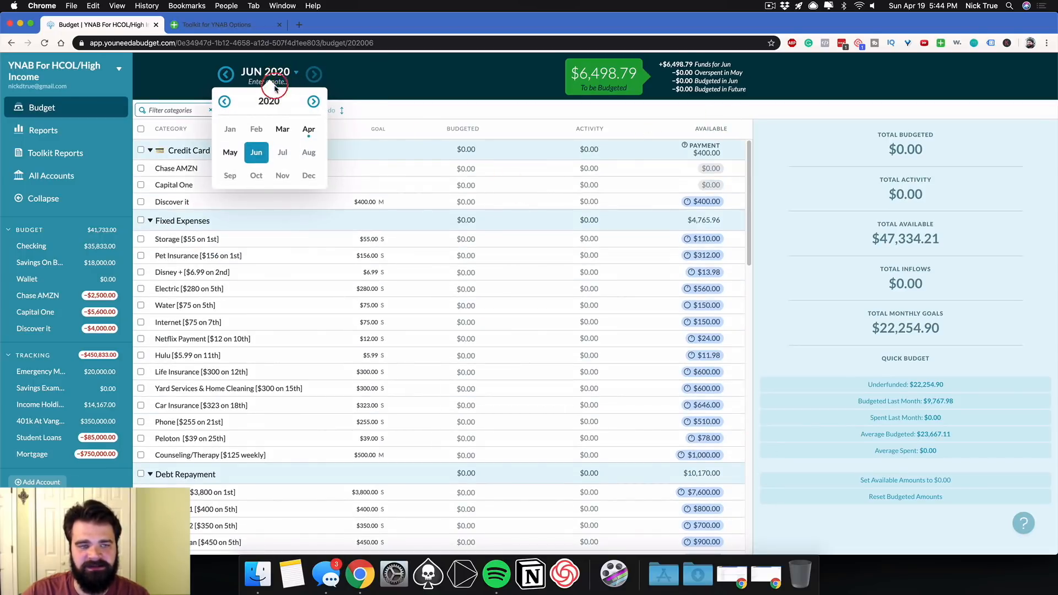
left_click(266, 154)
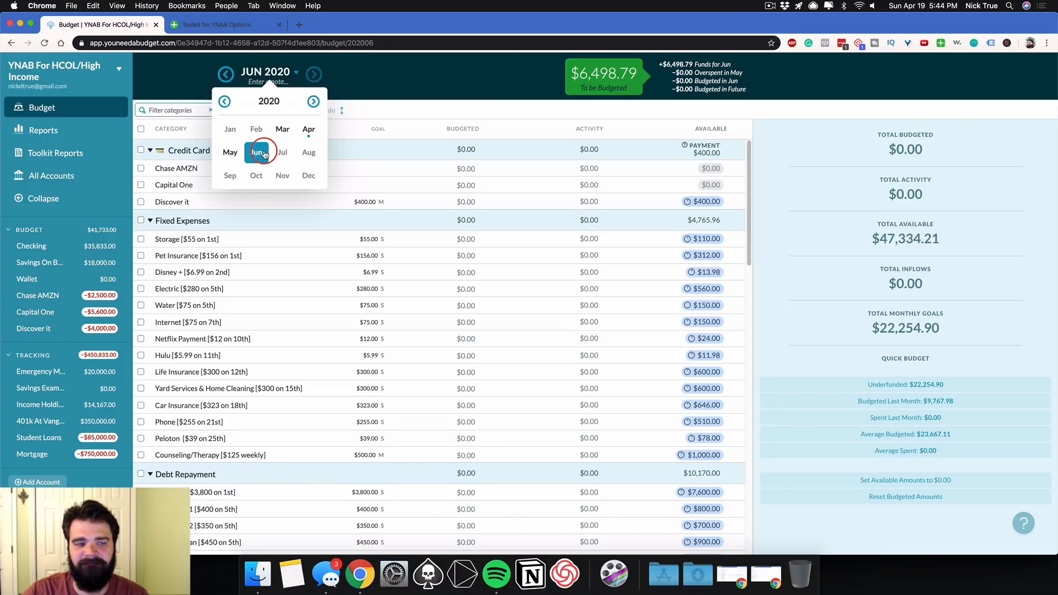
left_click(263, 154)
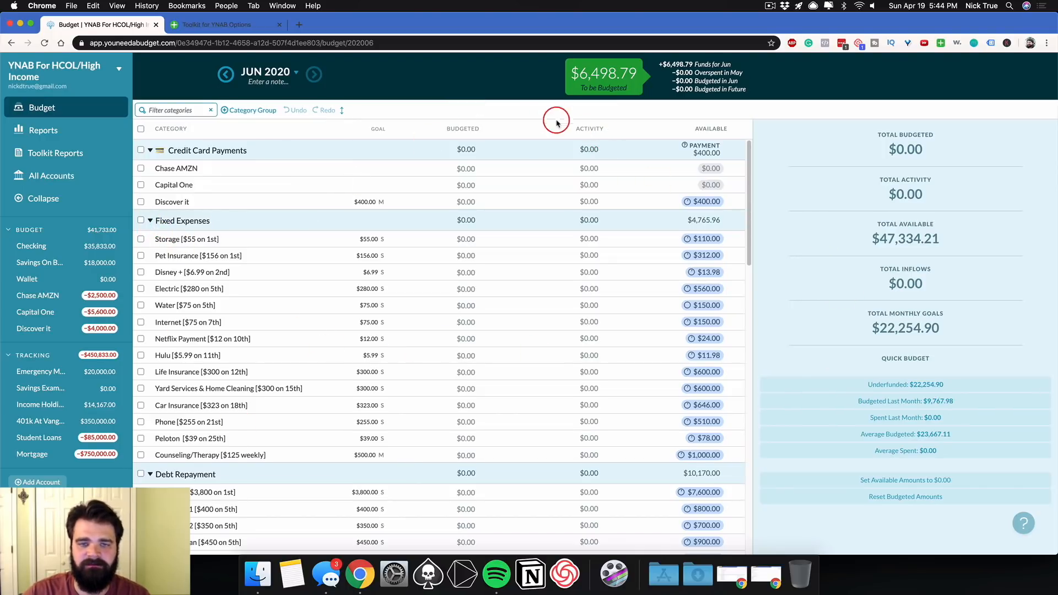
Select the Fixed Expenses group and the Debt Repayment group in turn to check each one's June underfunded amount, clearing each selection.
left_click(141, 220)
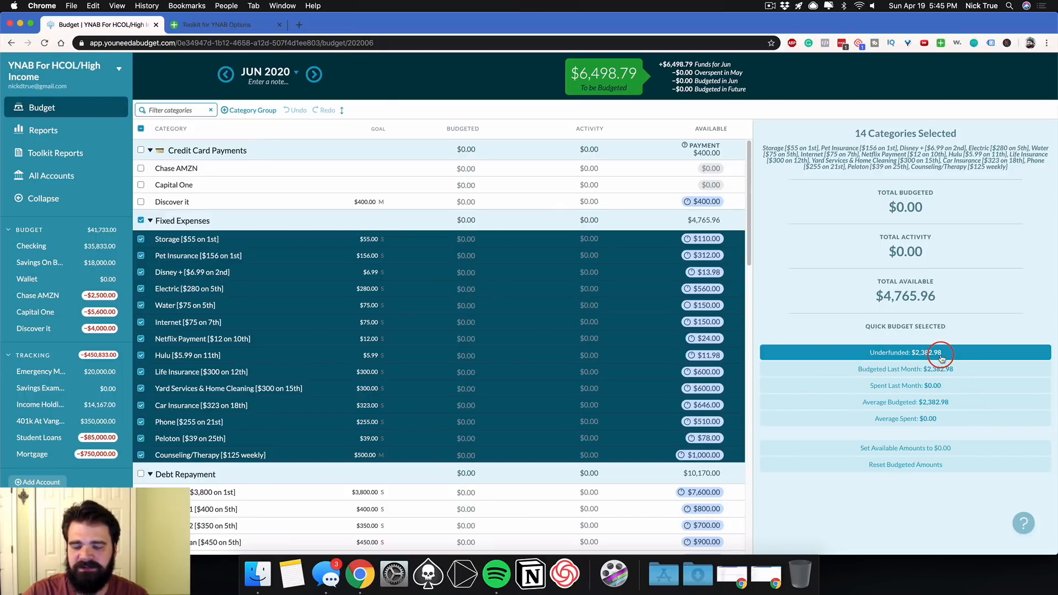
left_click(146, 215)
left_click(442, 286)
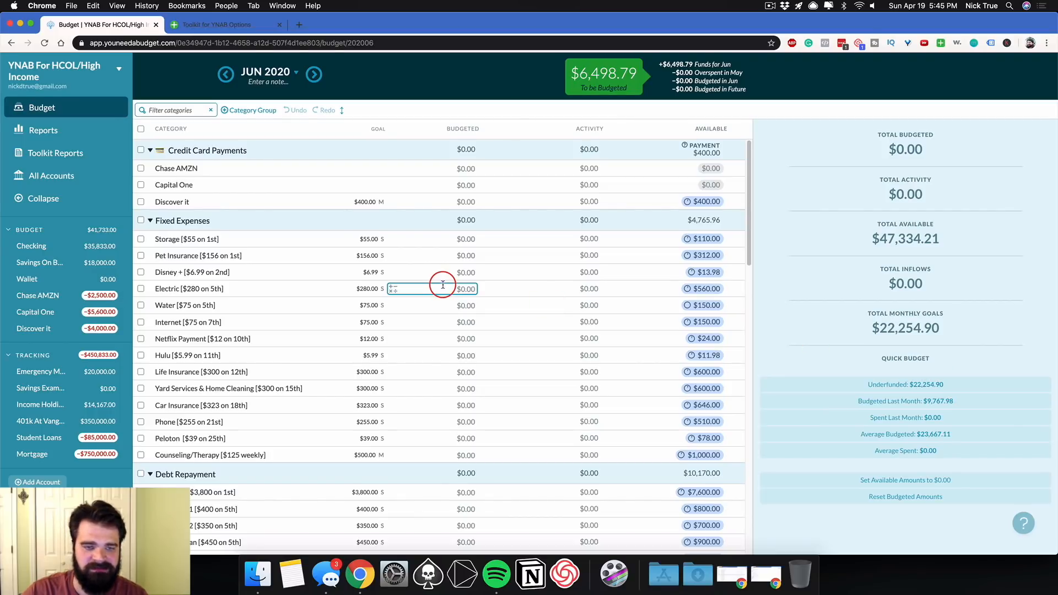
scroll(443, 284, "down", 5)
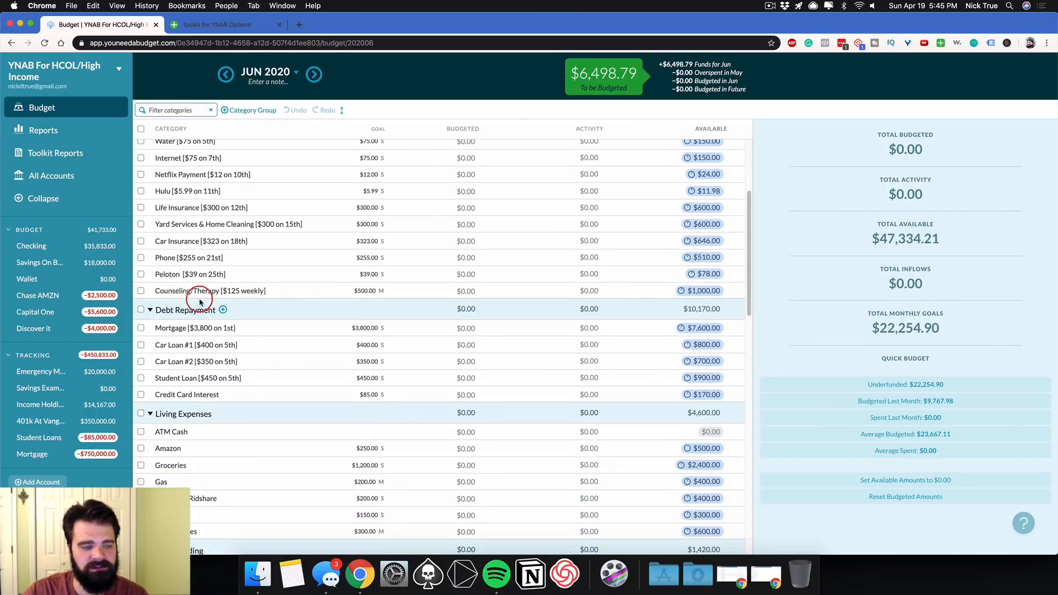
left_click(141, 311)
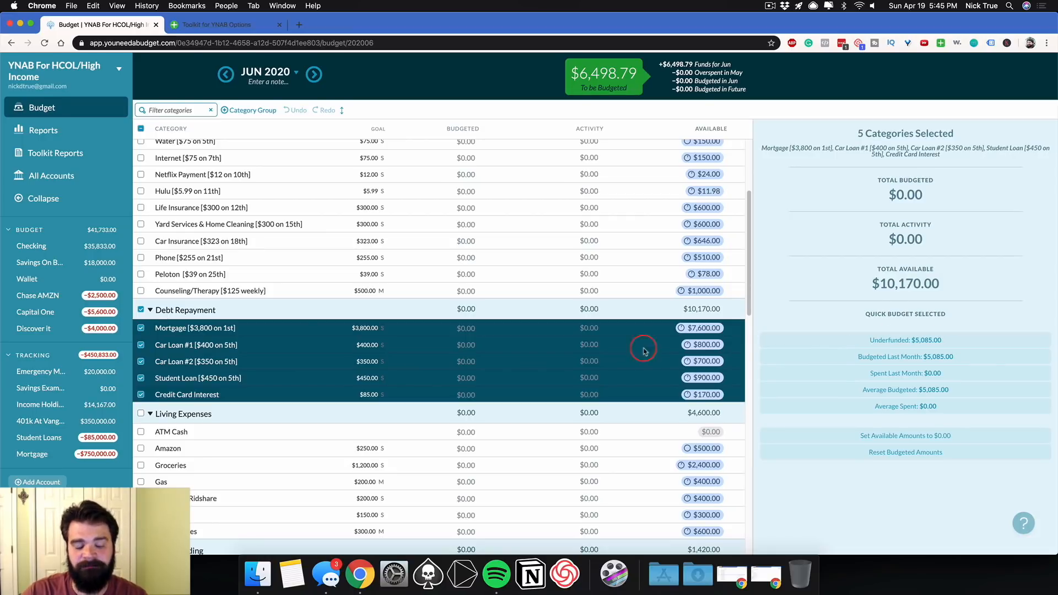
left_click(142, 310)
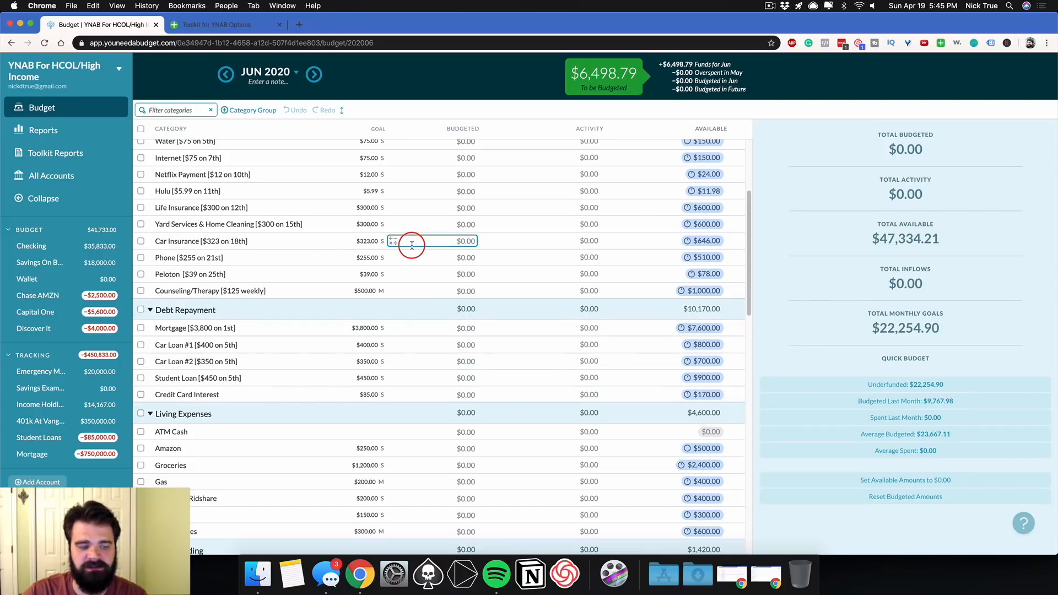
Check the June underfunded amounts of the Living Expenses and Fun Spending groups one at a time, clearing each selection.
scroll(411, 244, "down", 5)
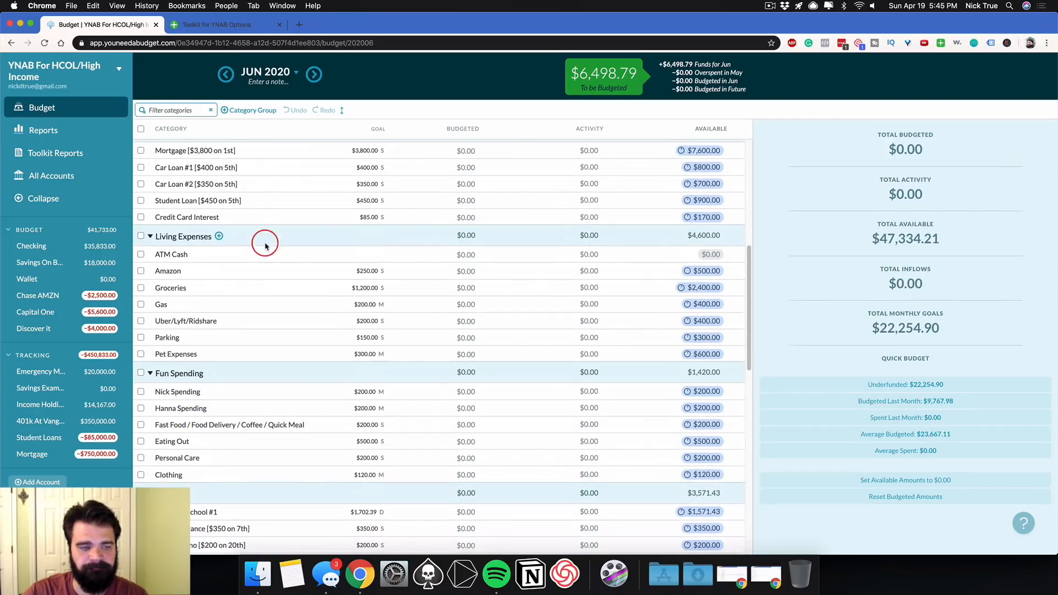
left_click(141, 236)
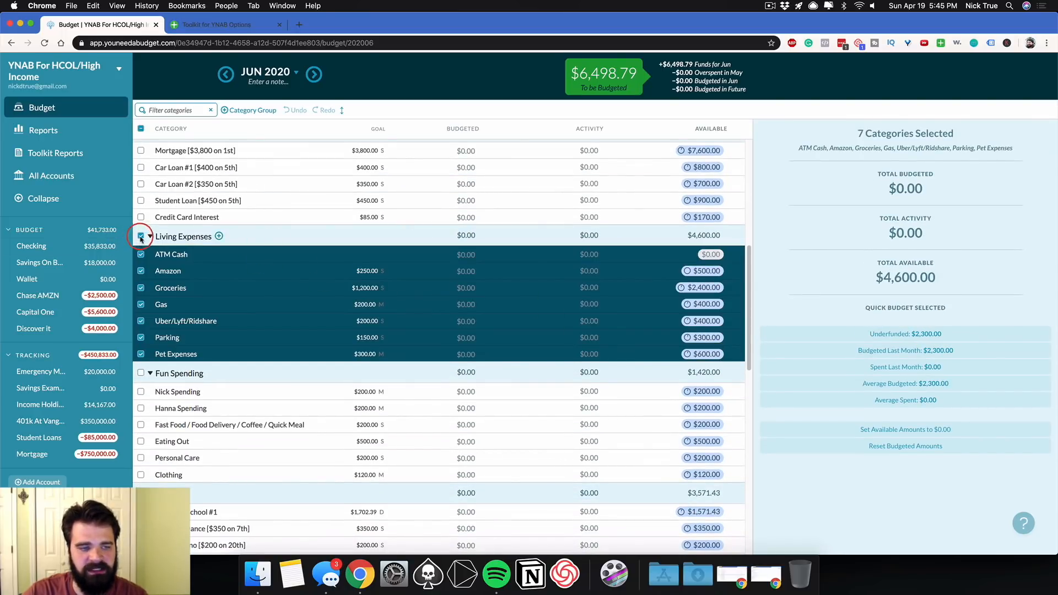
left_click(266, 244)
scroll(266, 245, "down", 2)
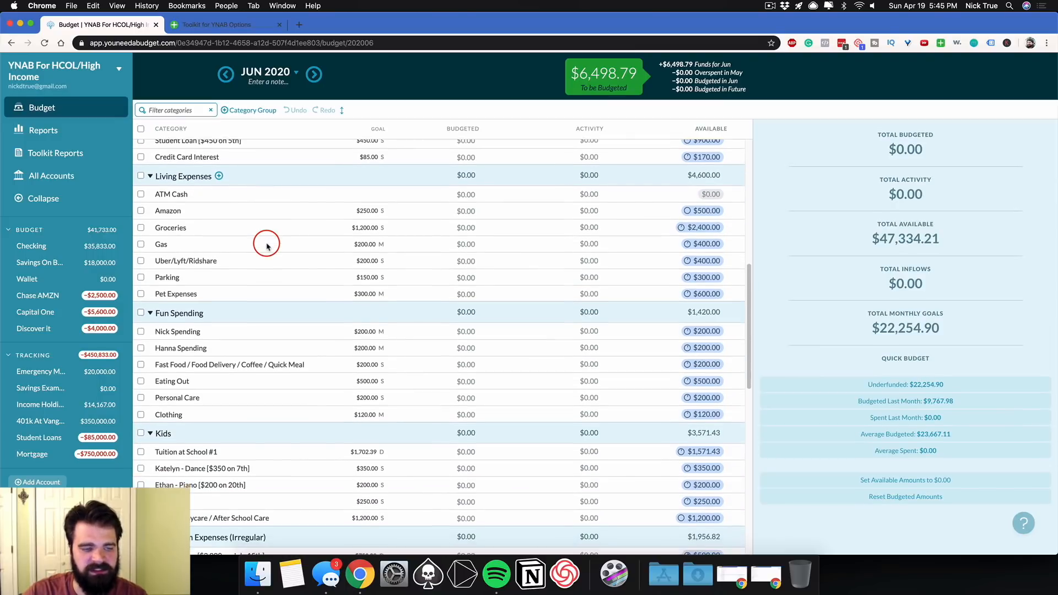
left_click(141, 308)
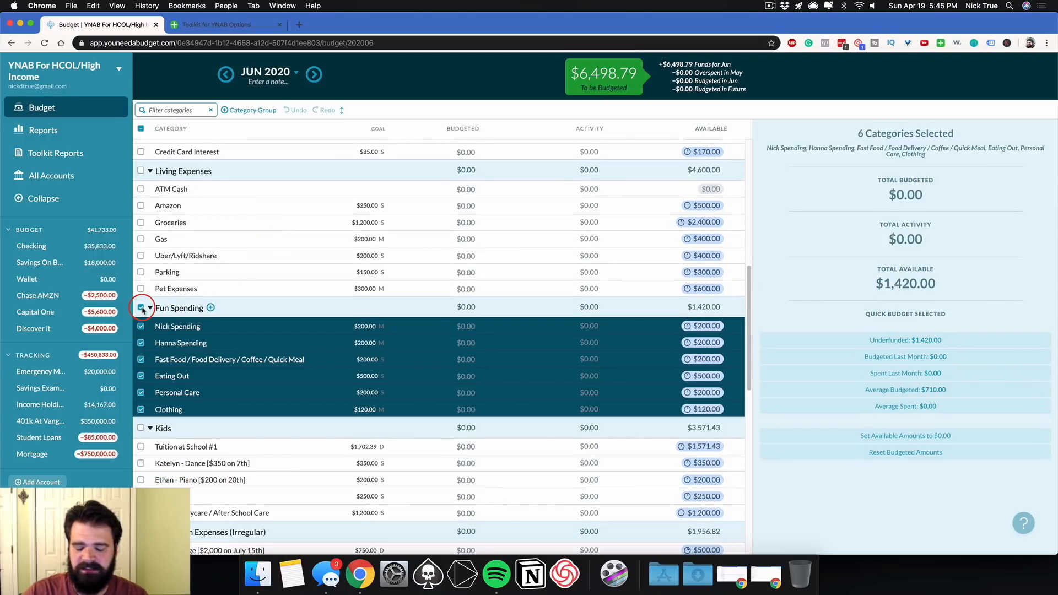
left_click(141, 308)
Check the June underfunded amounts of the Kids and Long-Term Expenses (Irregular) groups one at a time, clearing each selection.
scroll(146, 336, "down", 1)
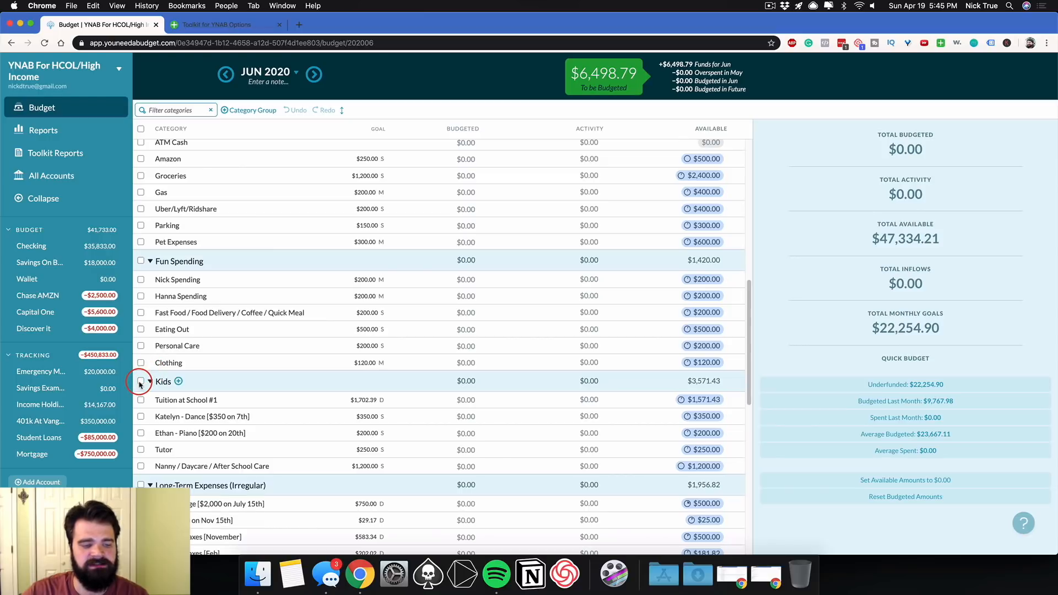
left_click(141, 380)
scroll(402, 310, "down", 1)
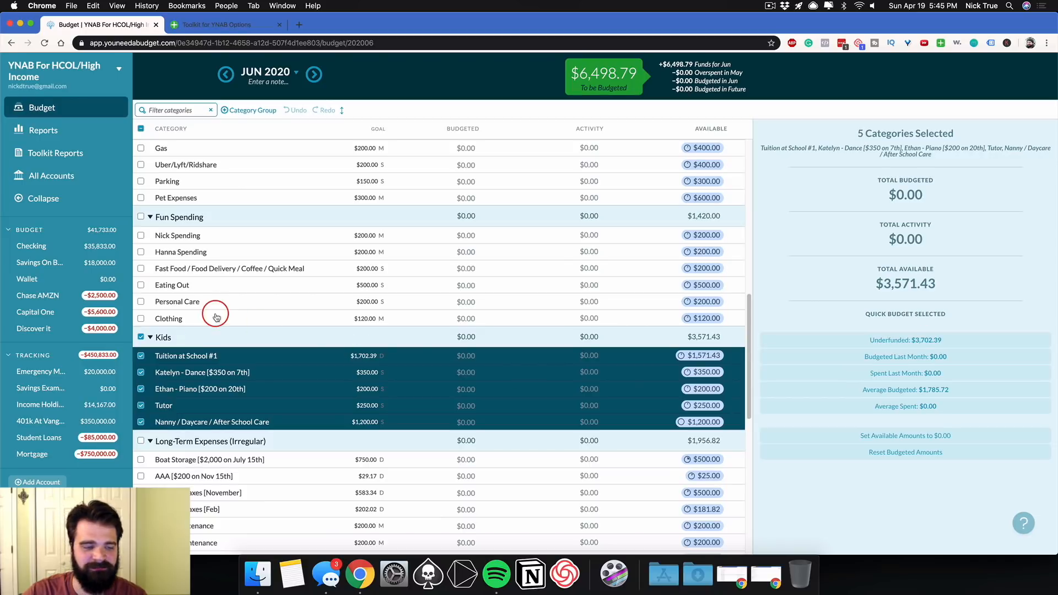
left_click(141, 336)
scroll(146, 330, "down", 6)
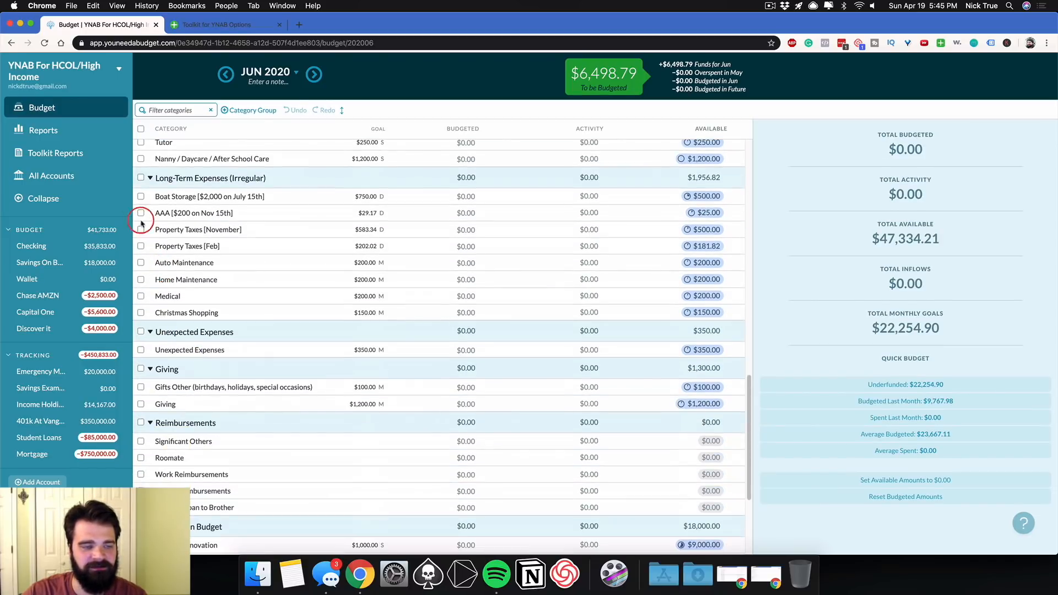
left_click(140, 178)
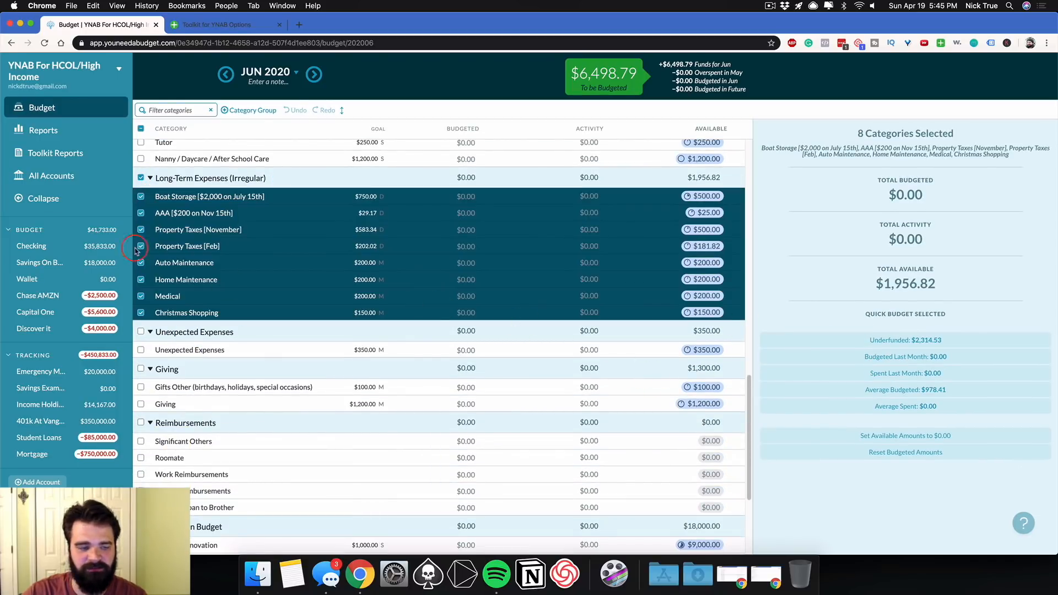
left_click(141, 178)
Check the June underfunded amounts of the Savings On Budget and Savings Off Budget groups one at a time, clearing each selection.
scroll(256, 285, "down", 3)
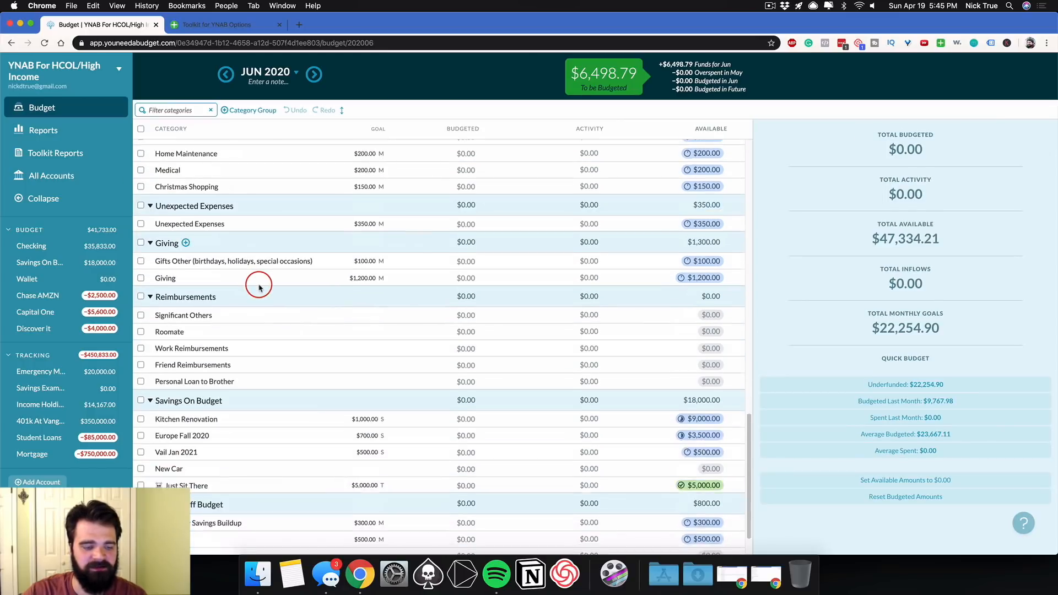
left_click(141, 354)
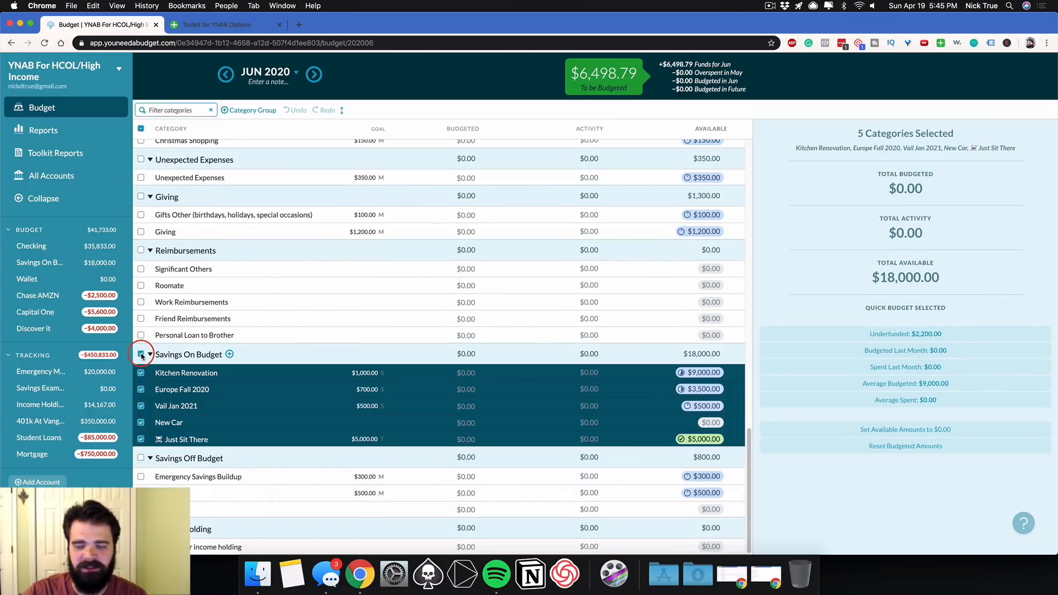
left_click(141, 354)
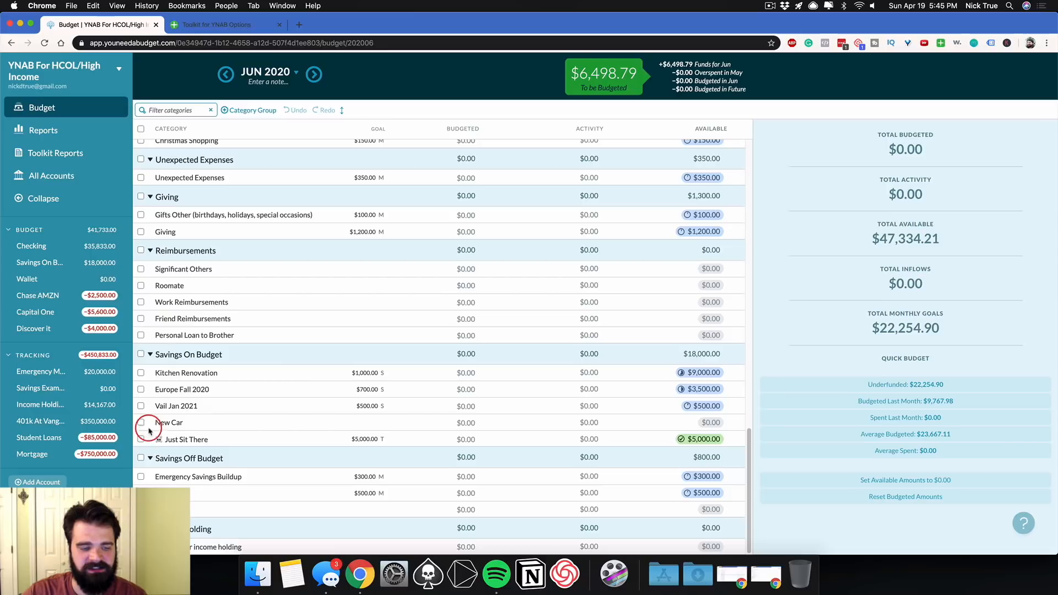
left_click(140, 458)
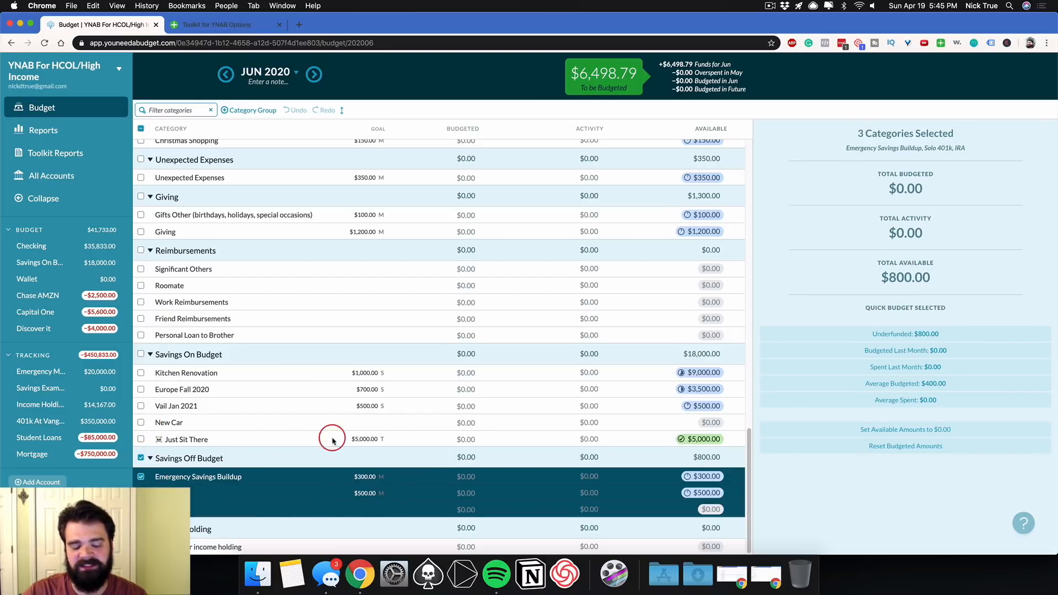
left_click(141, 457)
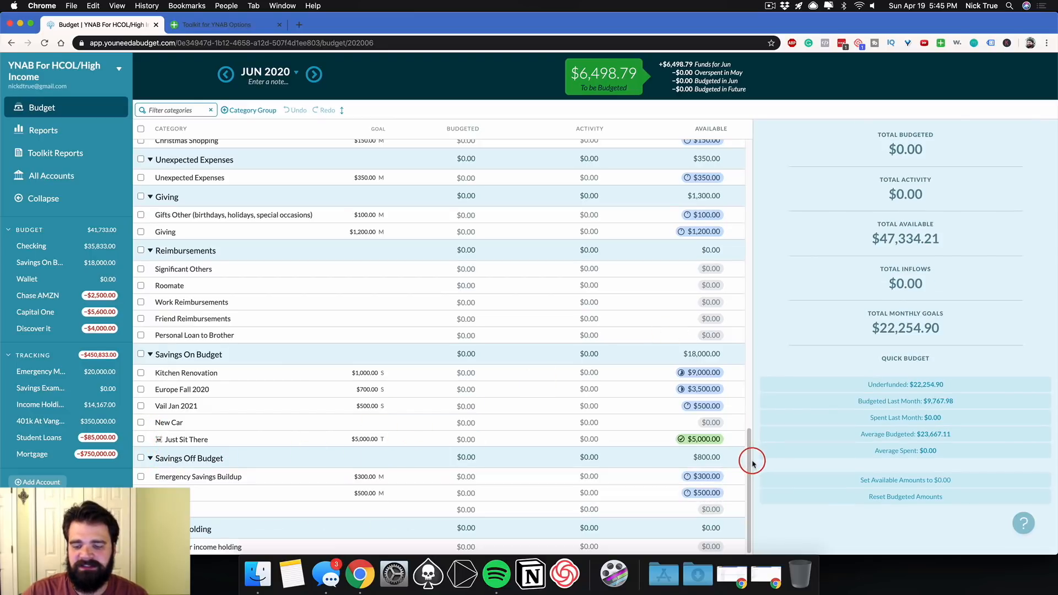
Select Fixed Expenses and Debt Repayment together to check their combined June underfunded amount, deselect both, and return to the April 2020 budget.
left_click_drag(749, 456, 737, 142)
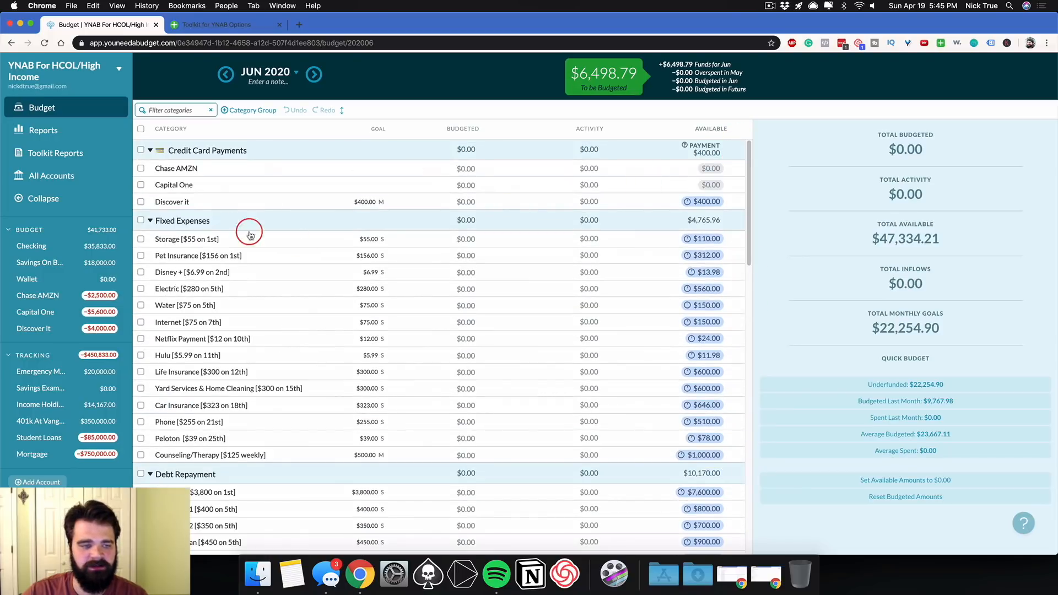
left_click(141, 220)
left_click(140, 474)
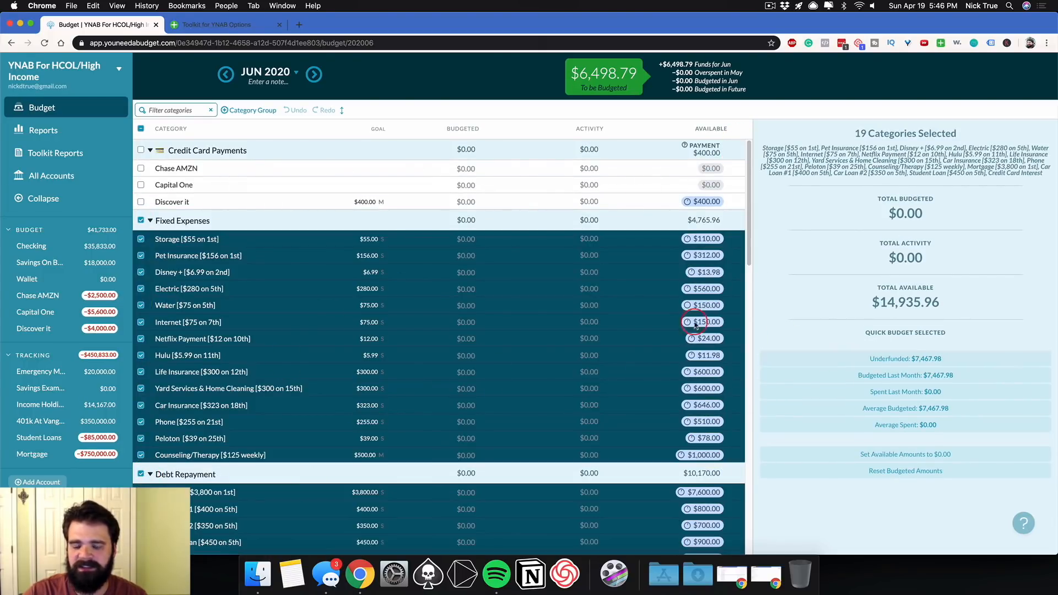
left_click(141, 222)
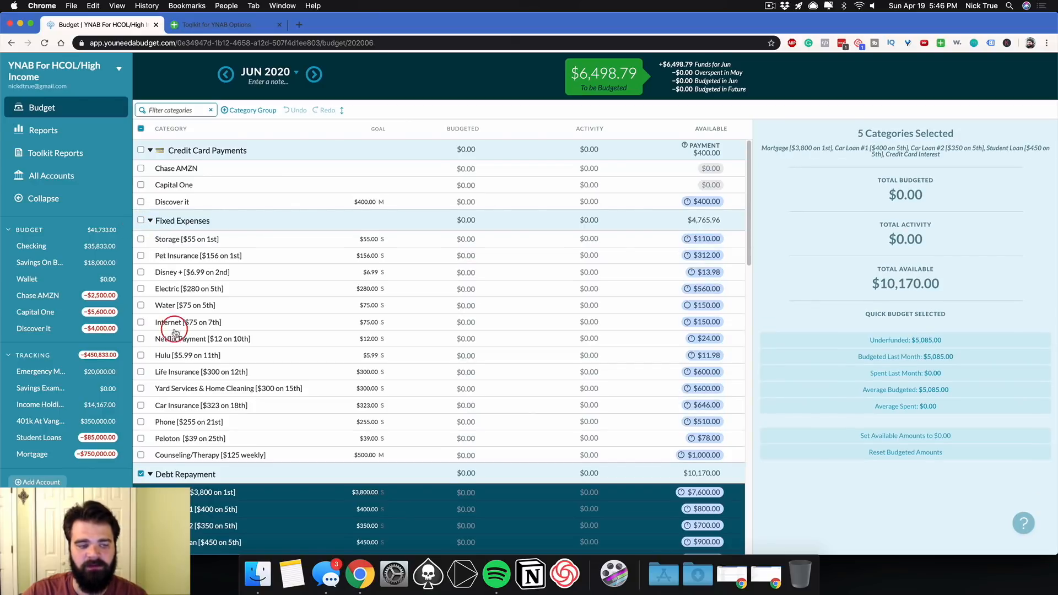
left_click(140, 473)
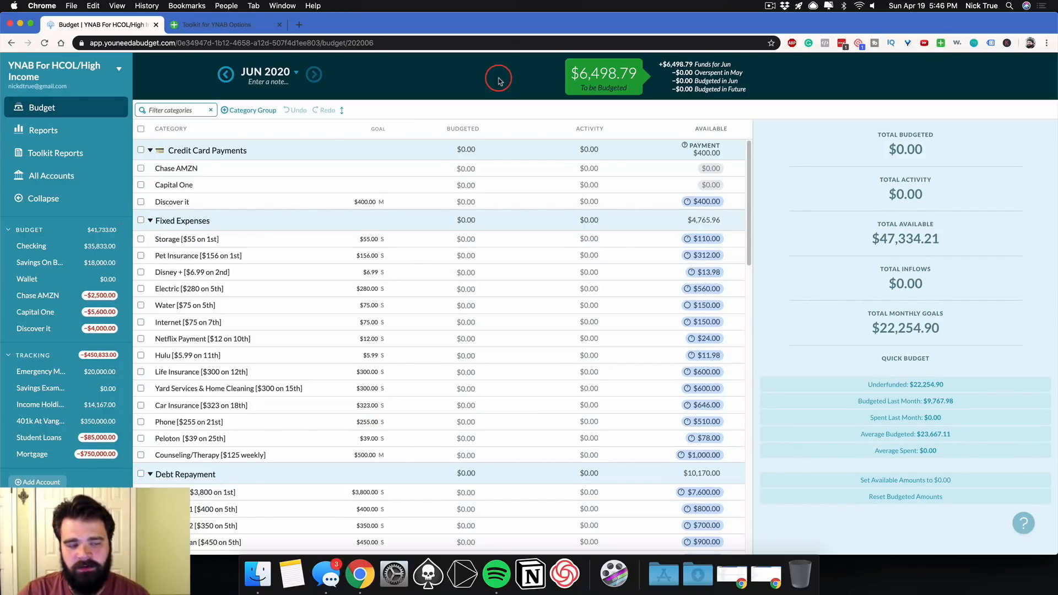
left_click(225, 76)
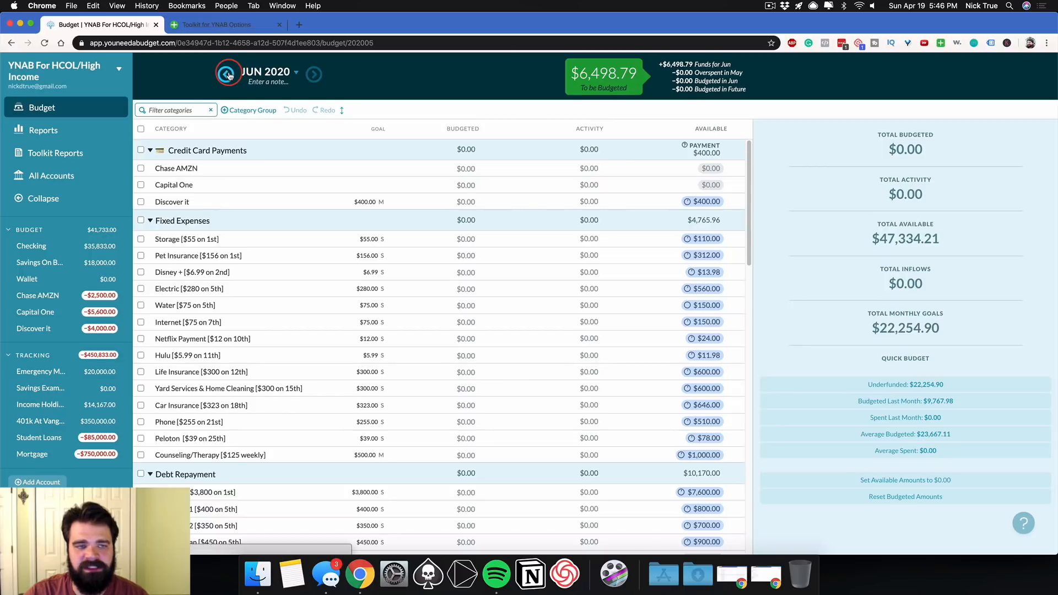
left_click(226, 74)
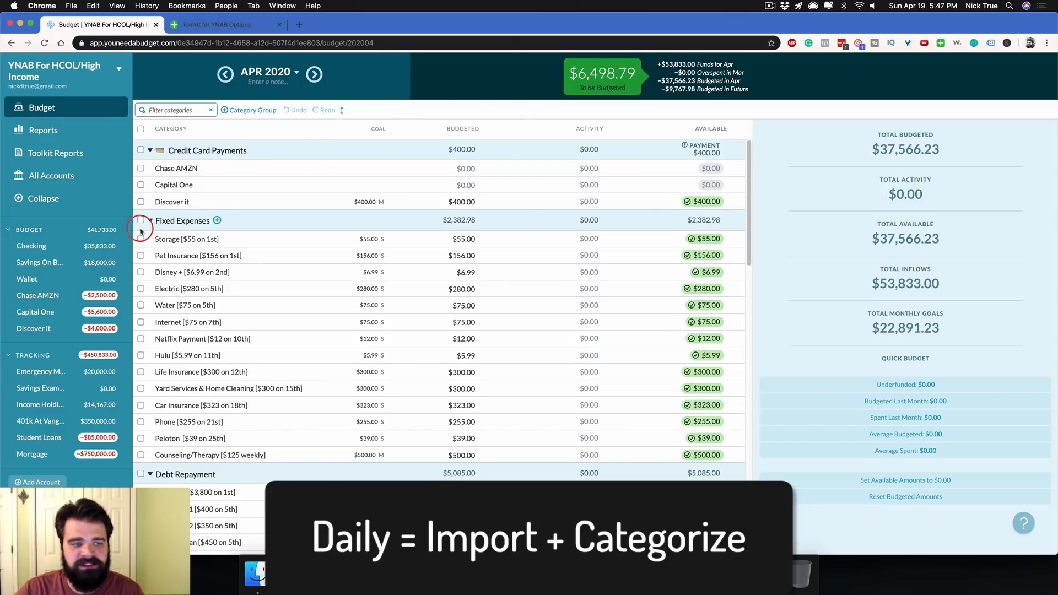
View the Checking account's transaction register and return to the budget.
left_click(104, 247)
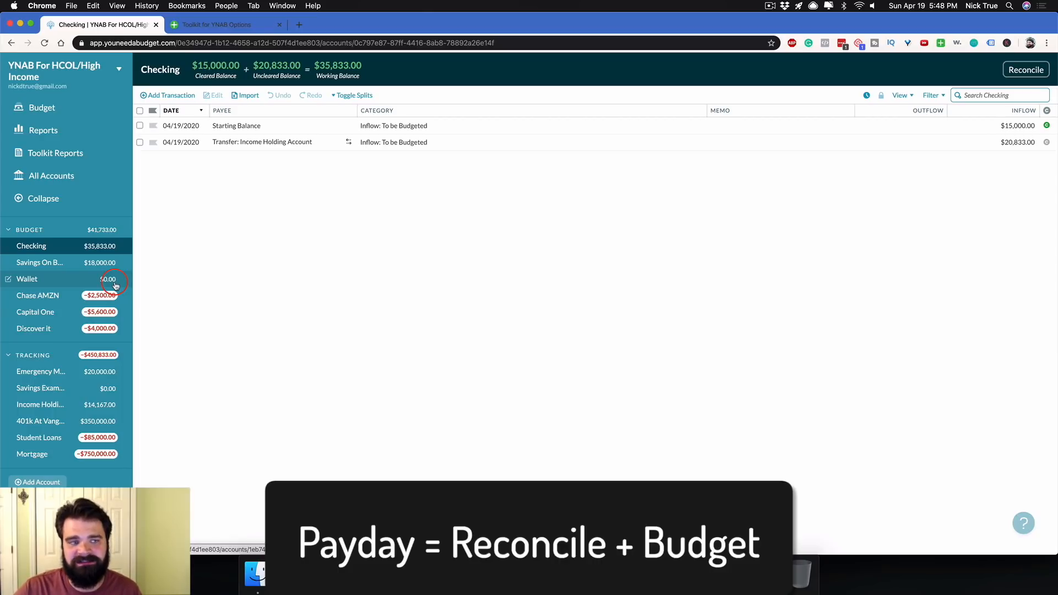
left_click(87, 107)
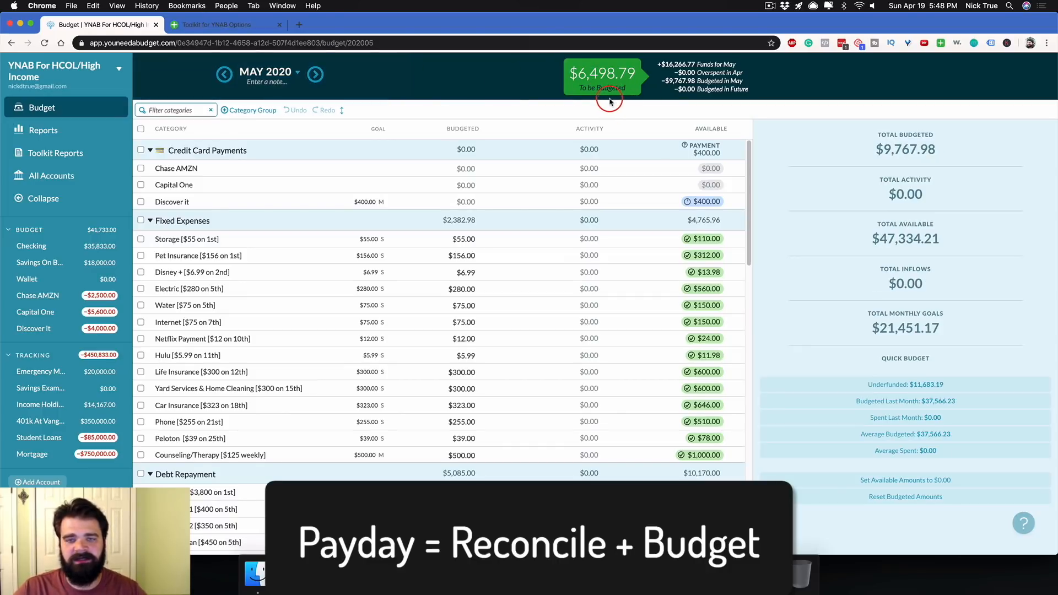
Budget the underfunded amounts for the Kids and Fun Spending groups in May 2020.
left_click_drag(749, 177, 746, 357)
left_click(141, 246)
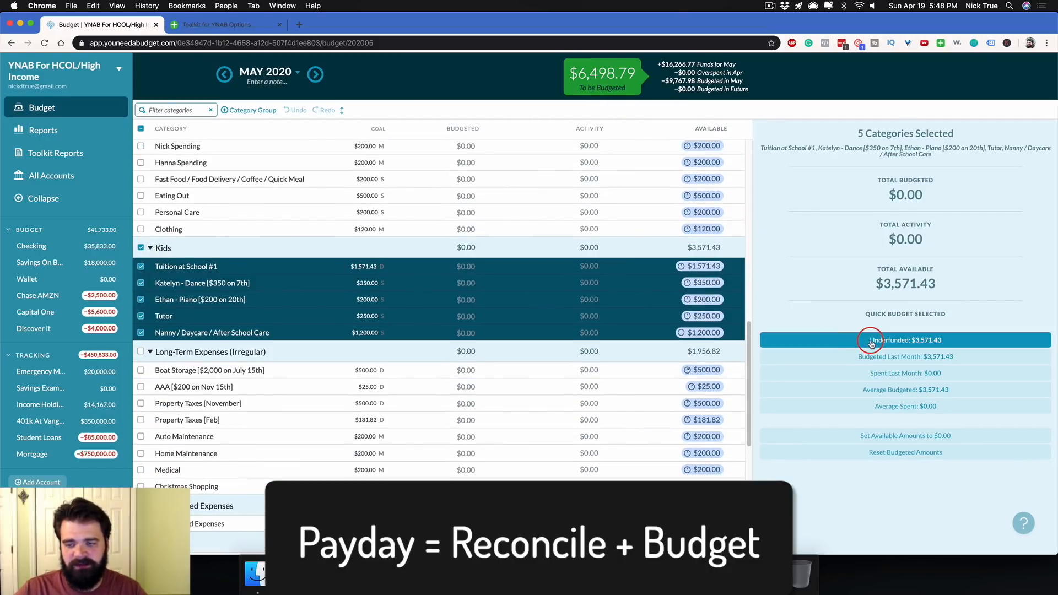
left_click(868, 338)
scroll(364, 229, "up", 3)
left_click(142, 302)
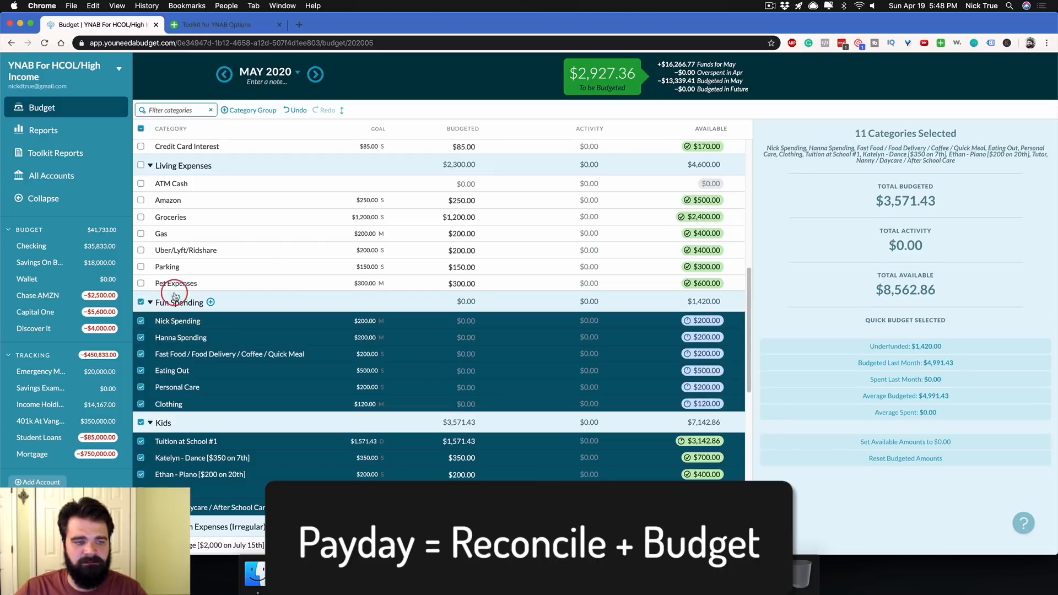
left_click(926, 346)
Assign May's remaining $1,507.36 to be budgeted to Property Taxes [Feb] and clear the category selection.
scroll(465, 217, "down", 3)
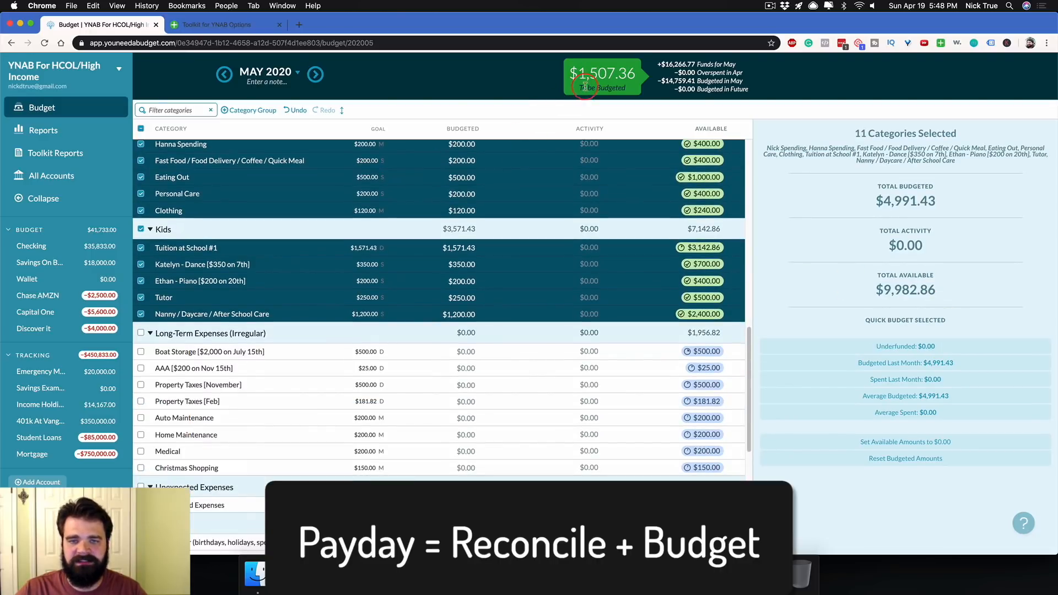
left_click(591, 83)
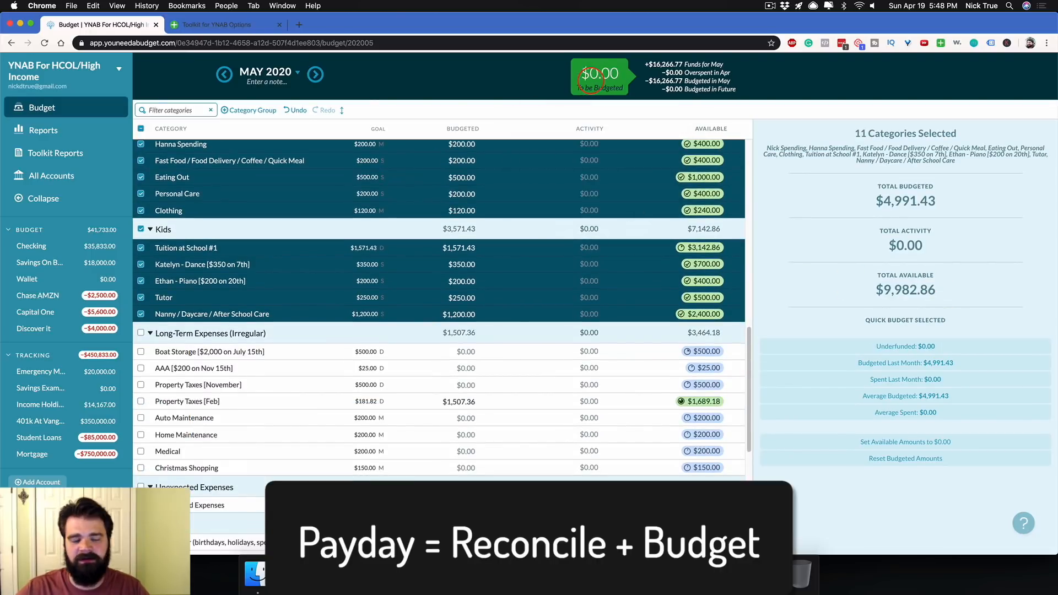
left_click(141, 129)
scroll(410, 145, "up", 10)
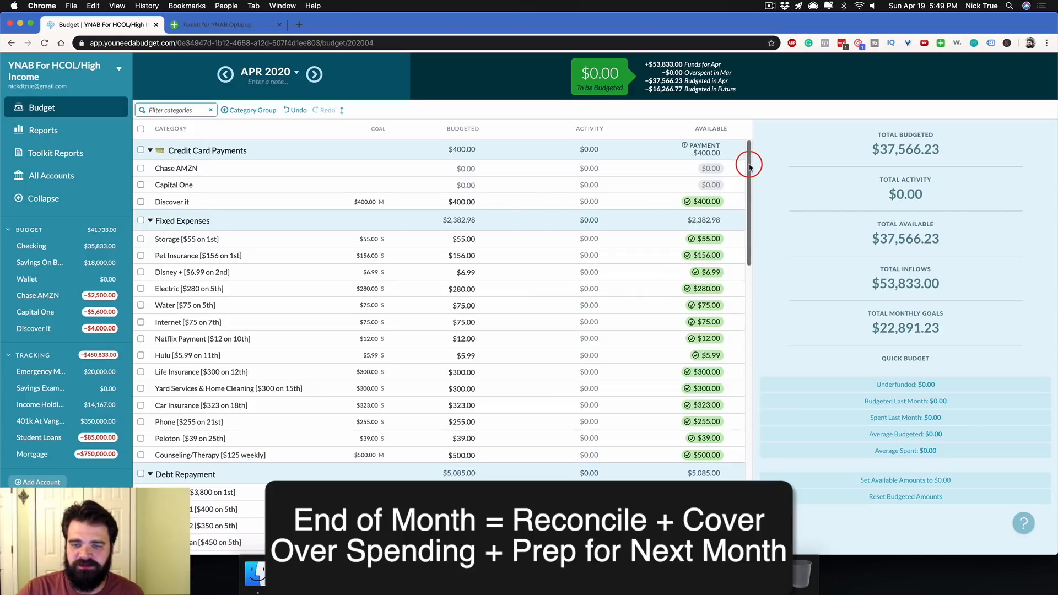
Collapse all category groups in the April 2020 budget and expand only Savings On Budget and Savings Off Budget.
left_click_drag(750, 161, 747, 449)
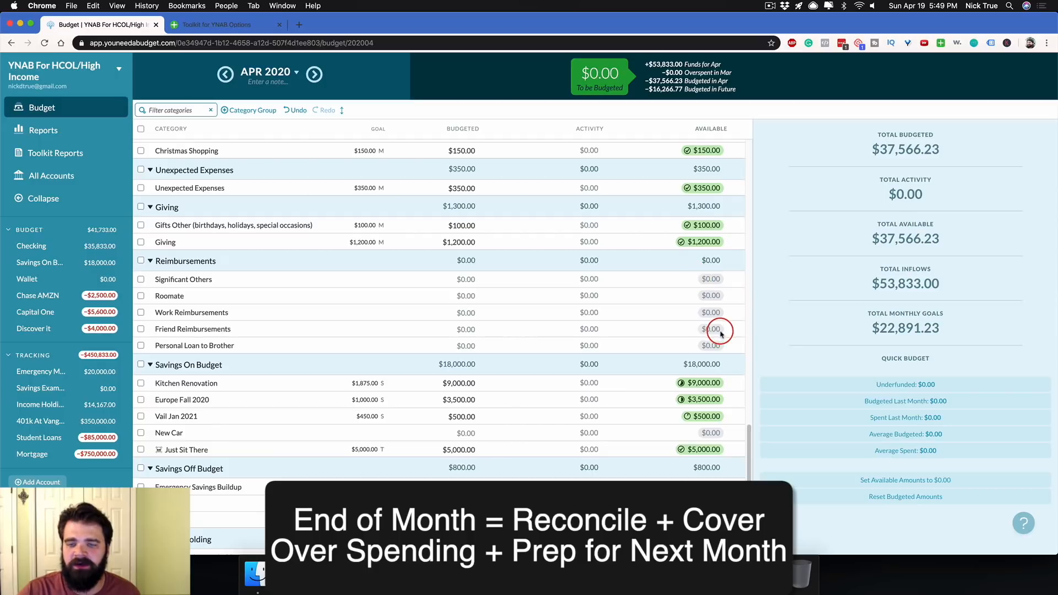
left_click_drag(747, 443, 735, 142)
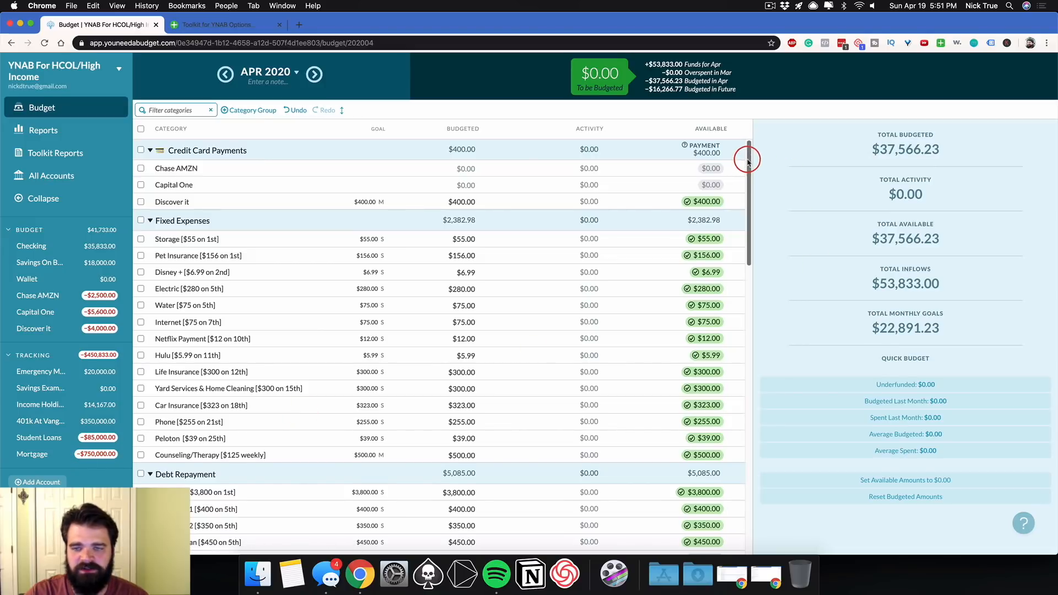
mouse_move(748, 159)
left_mouse_down()
mouse_move(752, 248)
mouse_move(750, 145)
left_mouse_up()
left_click(340, 111)
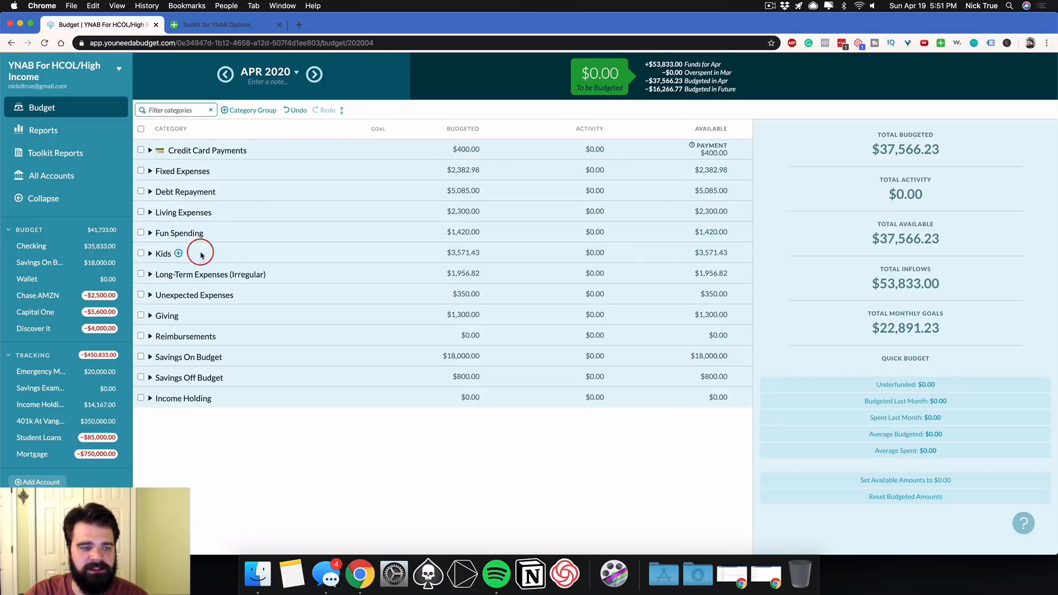
left_click(151, 353)
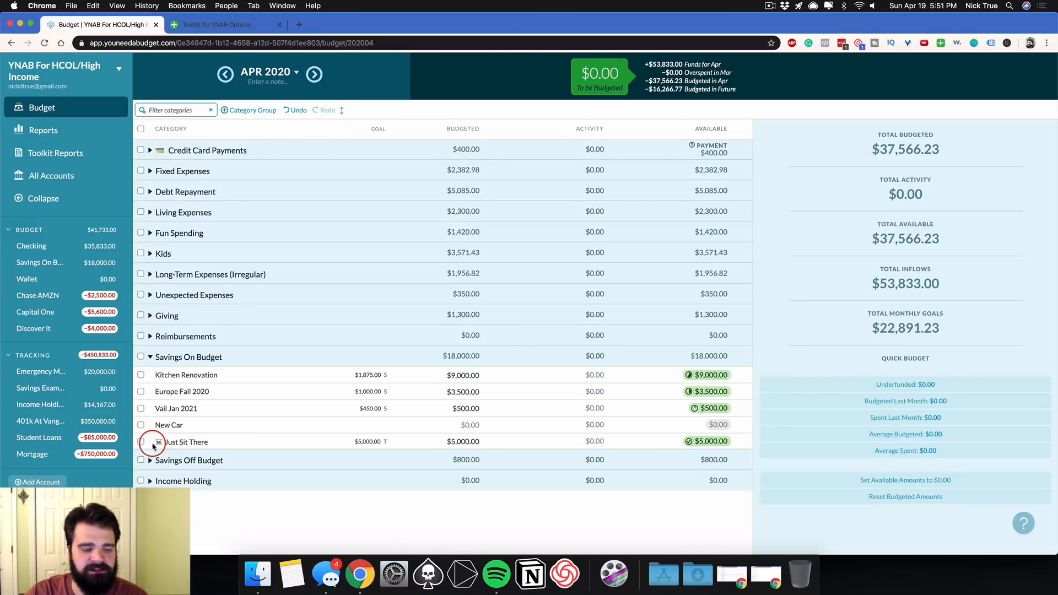
left_click(149, 460)
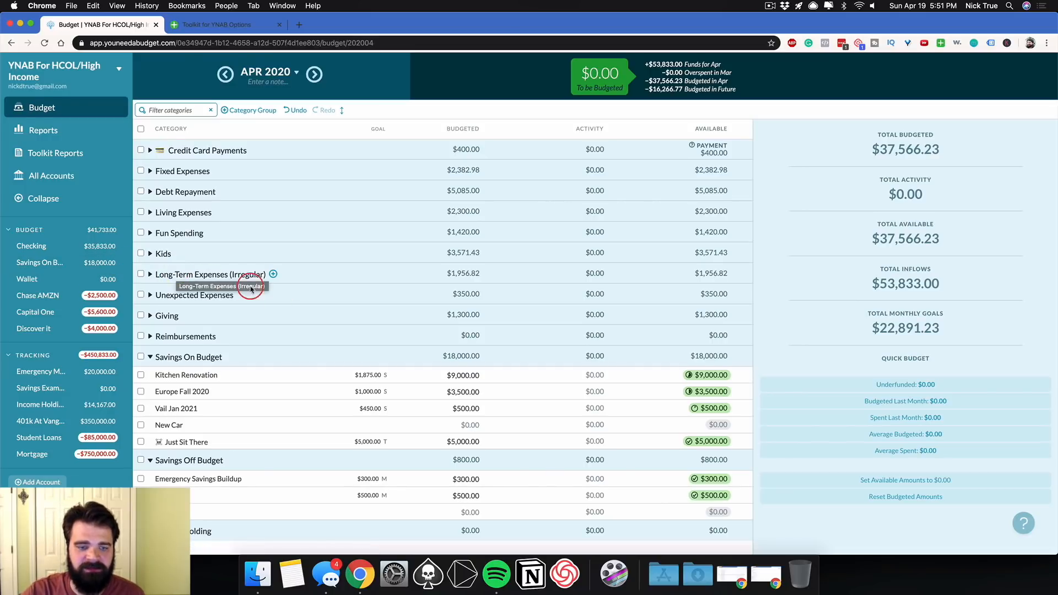
Clear the April budgeted amounts of Kitchen Renovation, Europe Fall 2020, Vail Jan 2021 and Just Sit There, and deselect the categories.
left_click(465, 375)
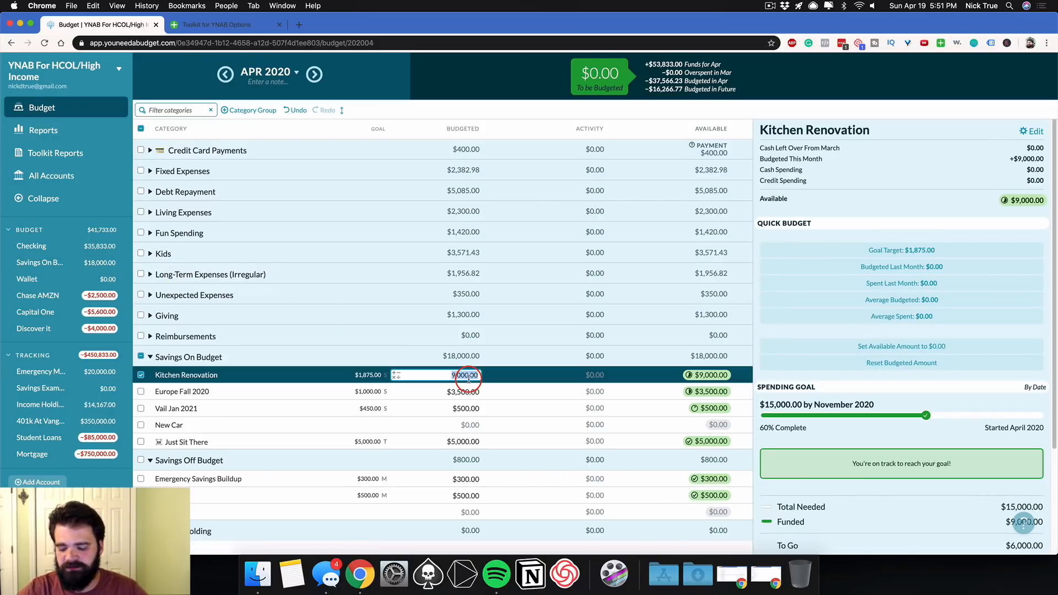
key("BackSpace")
key("Return")
key("BackSpace")
key("Return")
key("BackSpace")
key("Return")
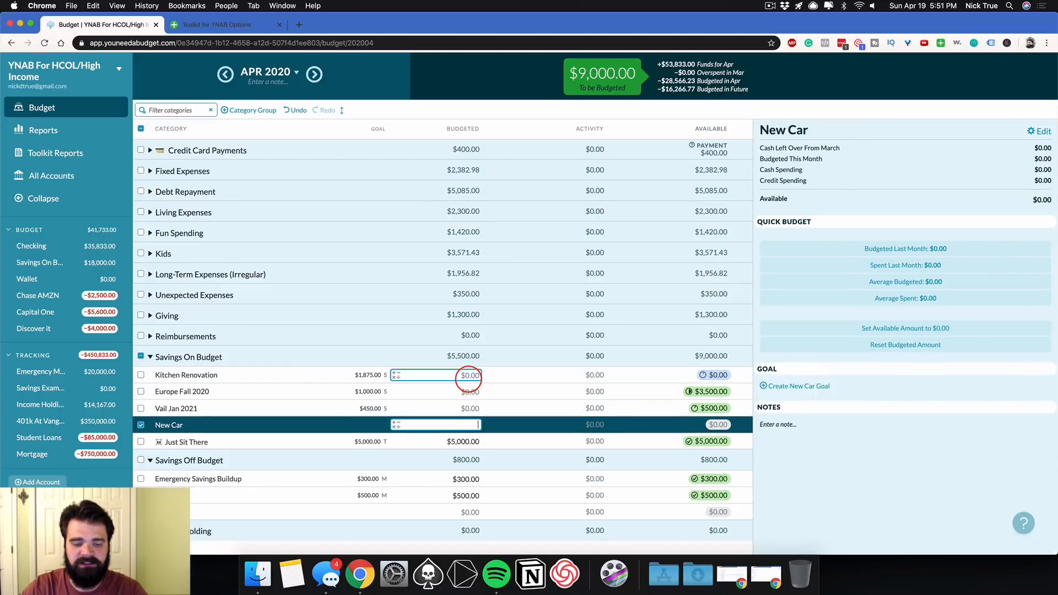
key("Return")
key("BackSpace")
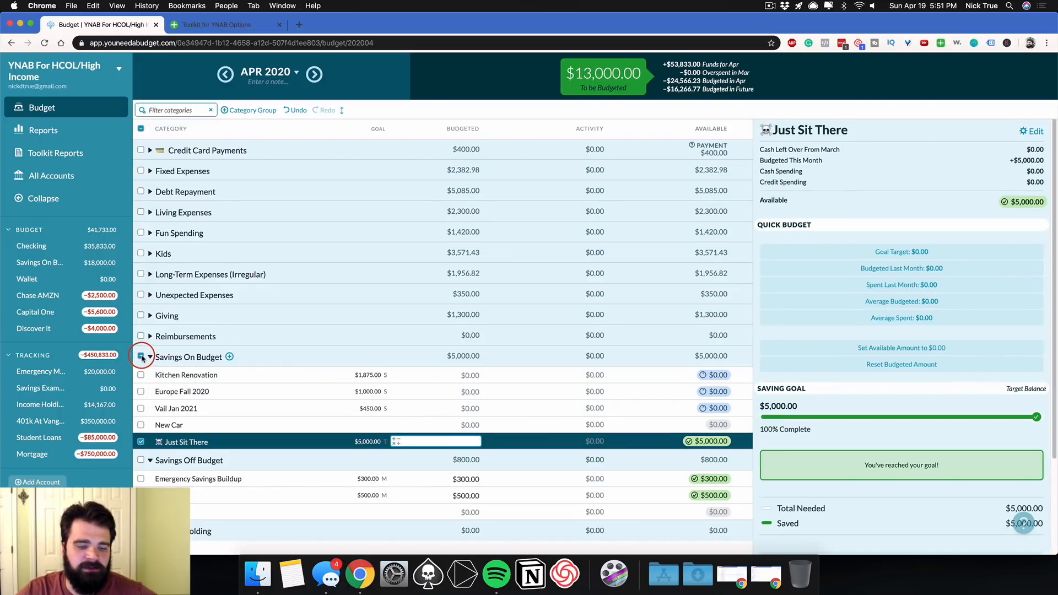
left_click(141, 356)
left_click(108, 268)
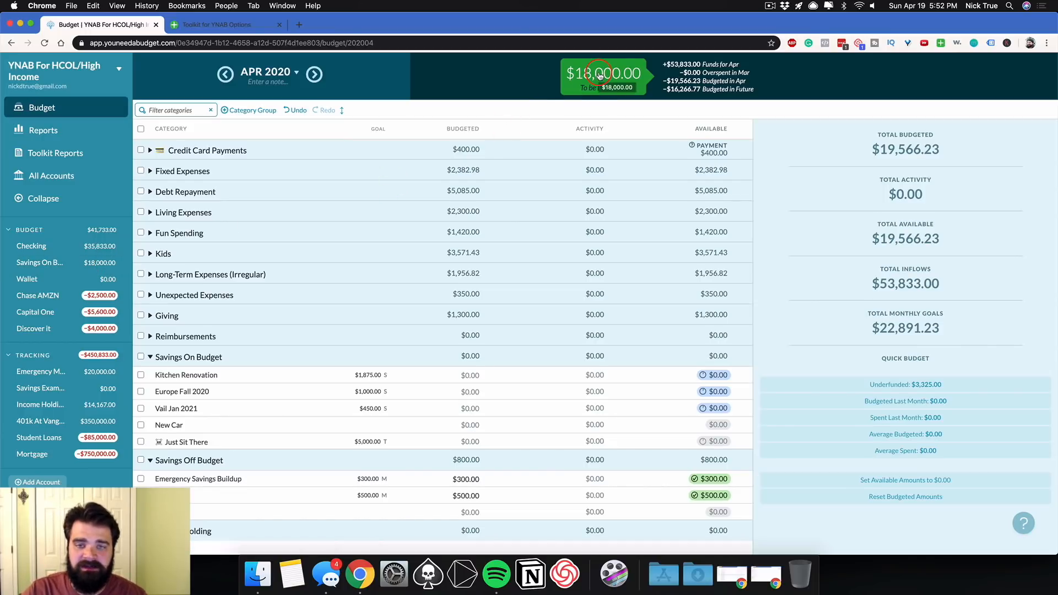
Budget $9,000 to Kitchen Renovation and $3,000 to Europe Fall 2020 for April.
left_click(462, 375)
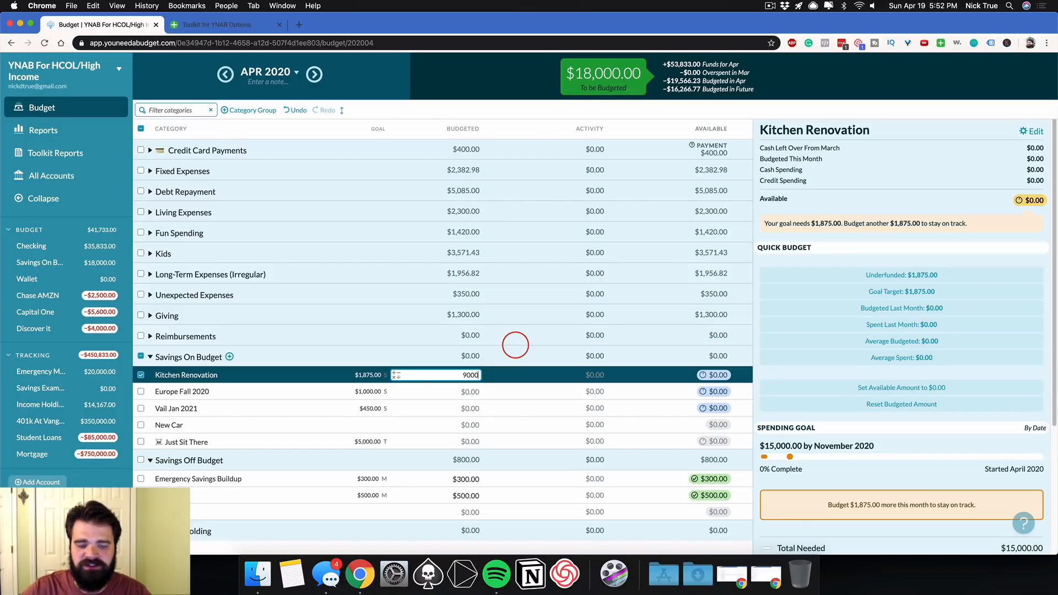
type("9000")
key("Return")
left_click(469, 392)
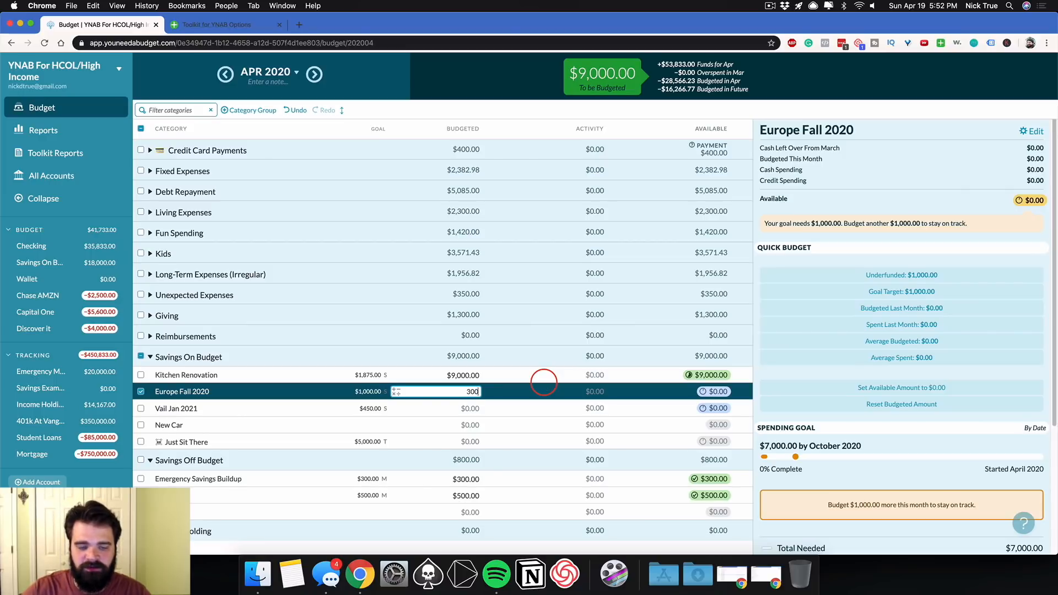
type("300")
key("Return")
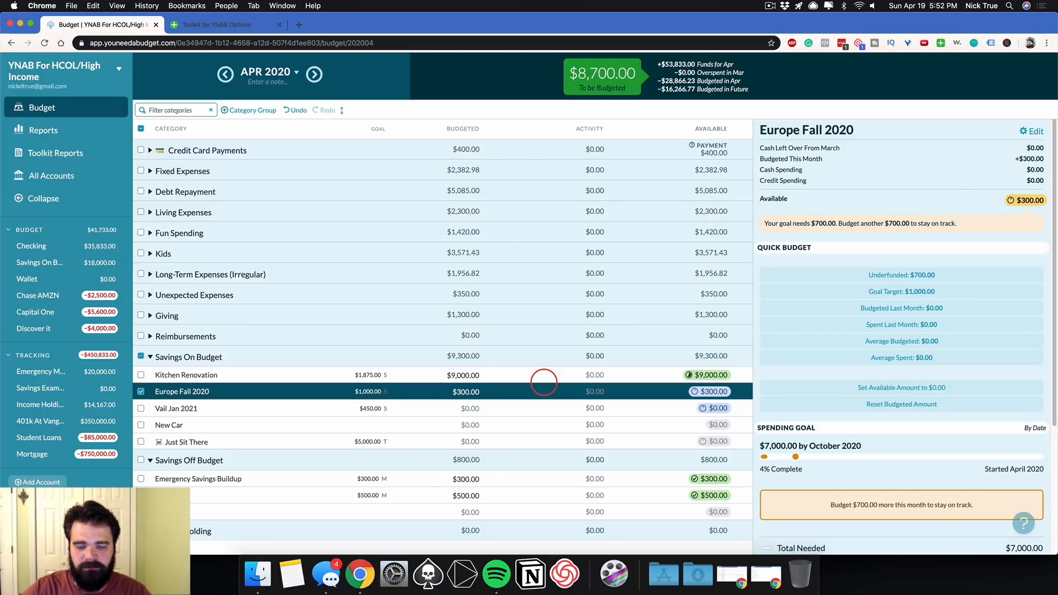
left_click(469, 391)
type("30")
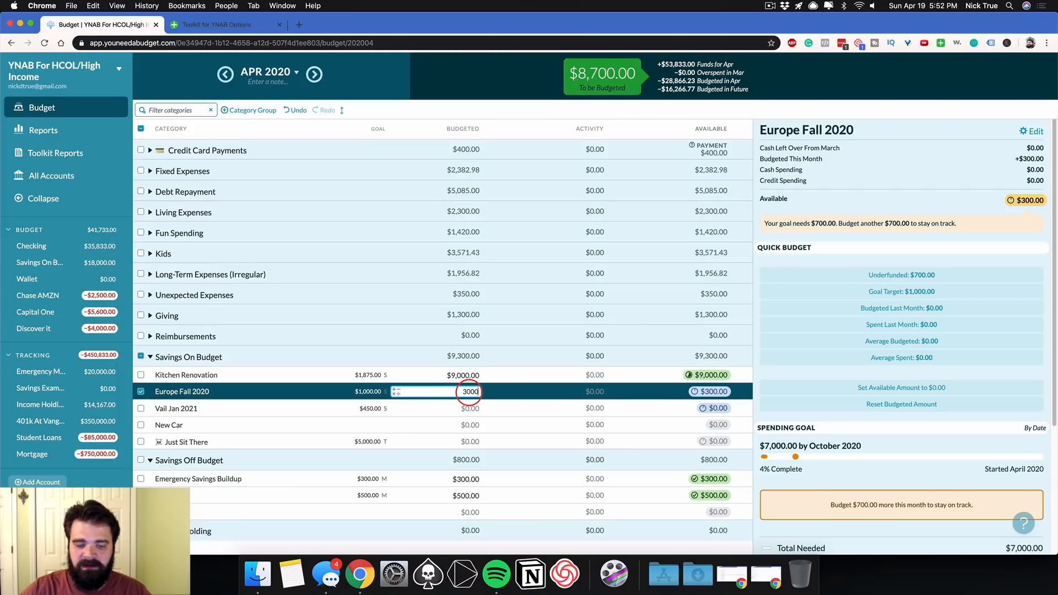
key("Return")
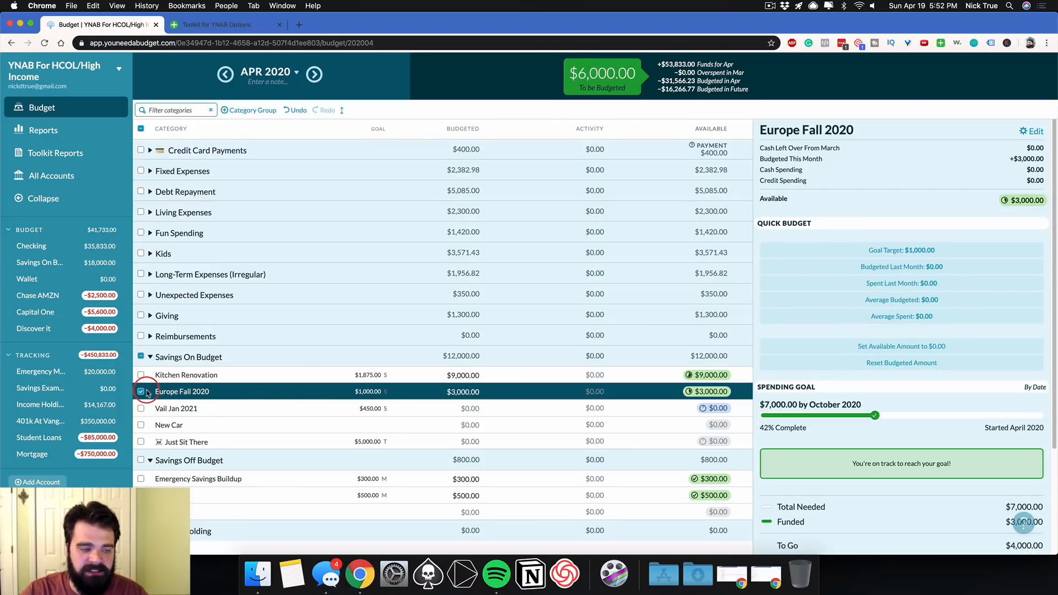
left_click(141, 391)
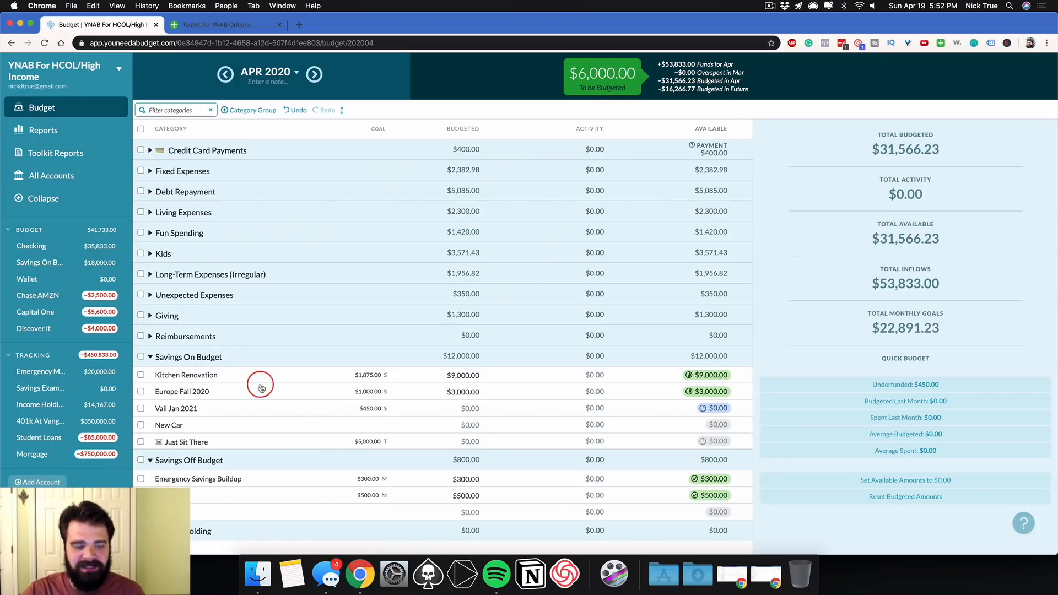
Budget $5,000 to Just Sit There and move the remaining $1,000 to be budgeted to Vail Jan 2021.
left_click(189, 442)
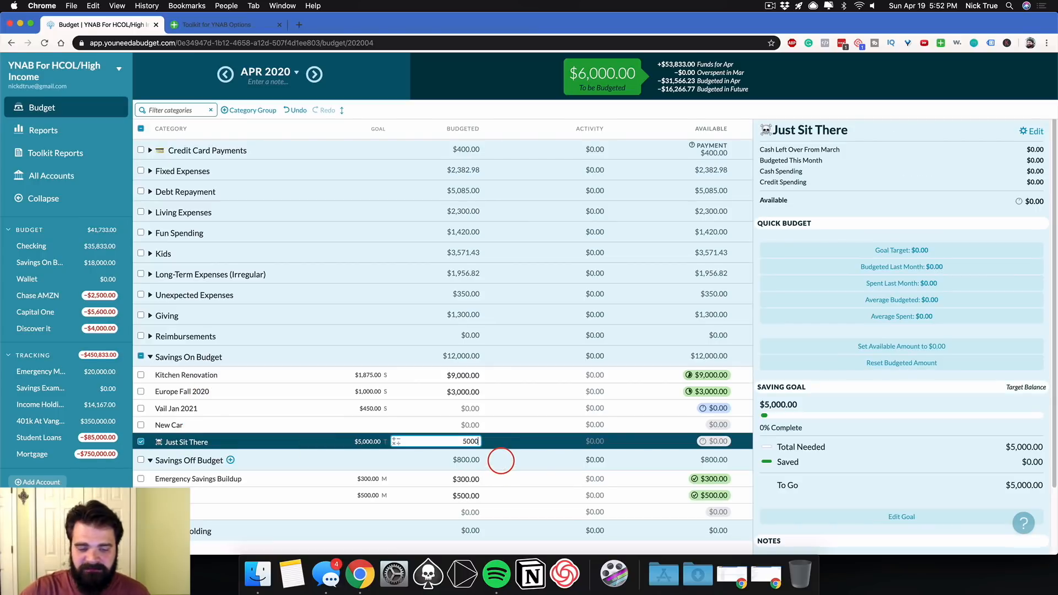
key("Return")
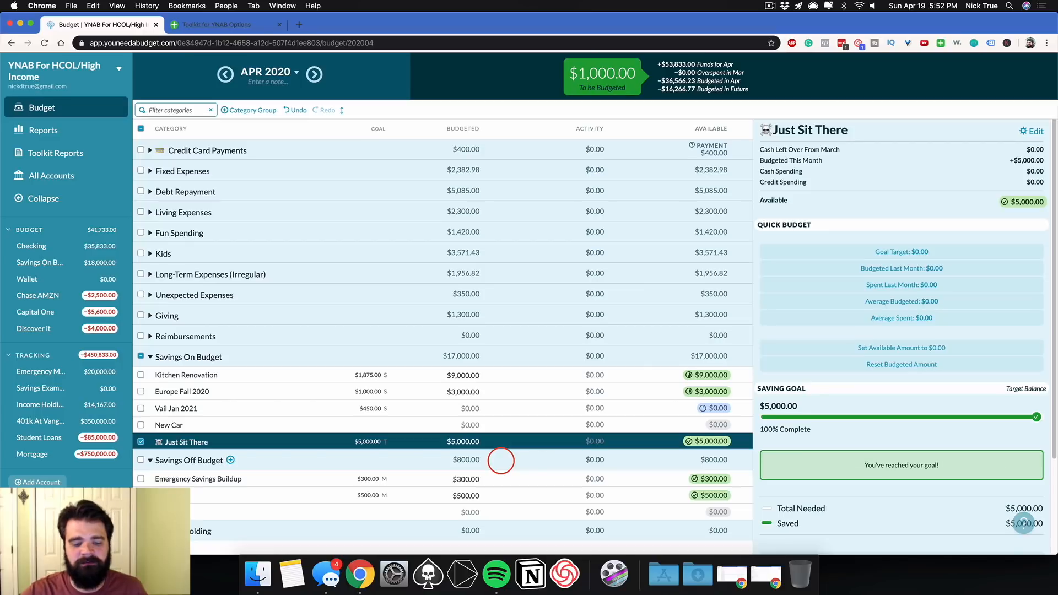
left_click(586, 82)
type("va")
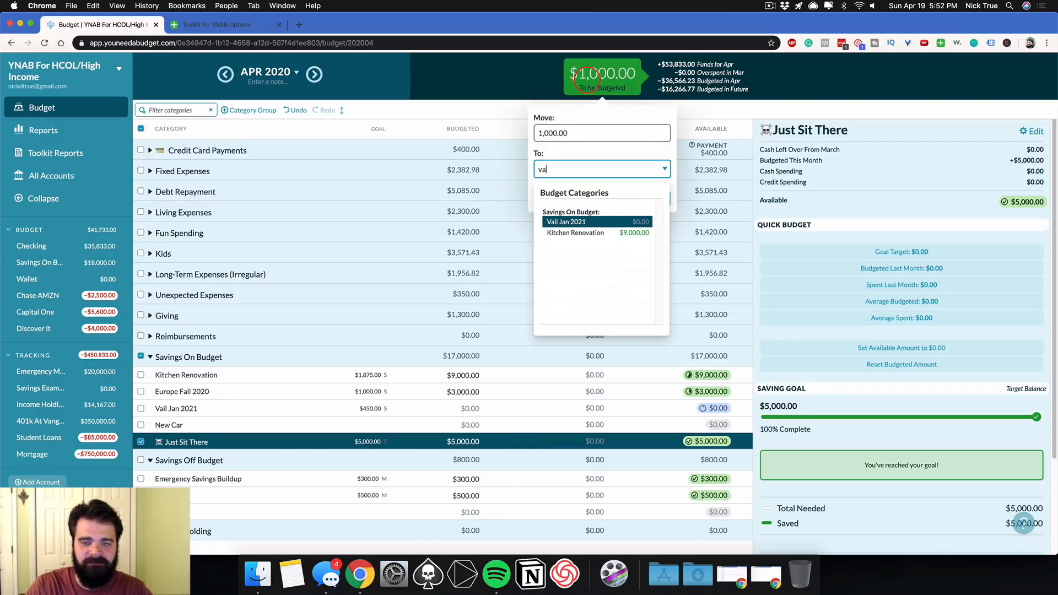
key("Return")
key("Return")
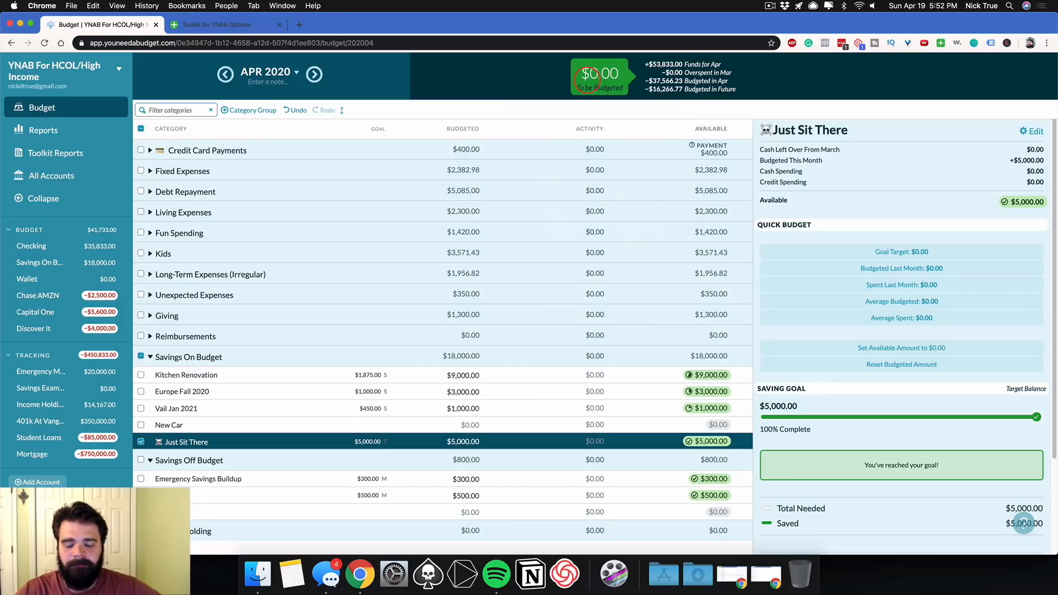
left_click(140, 441)
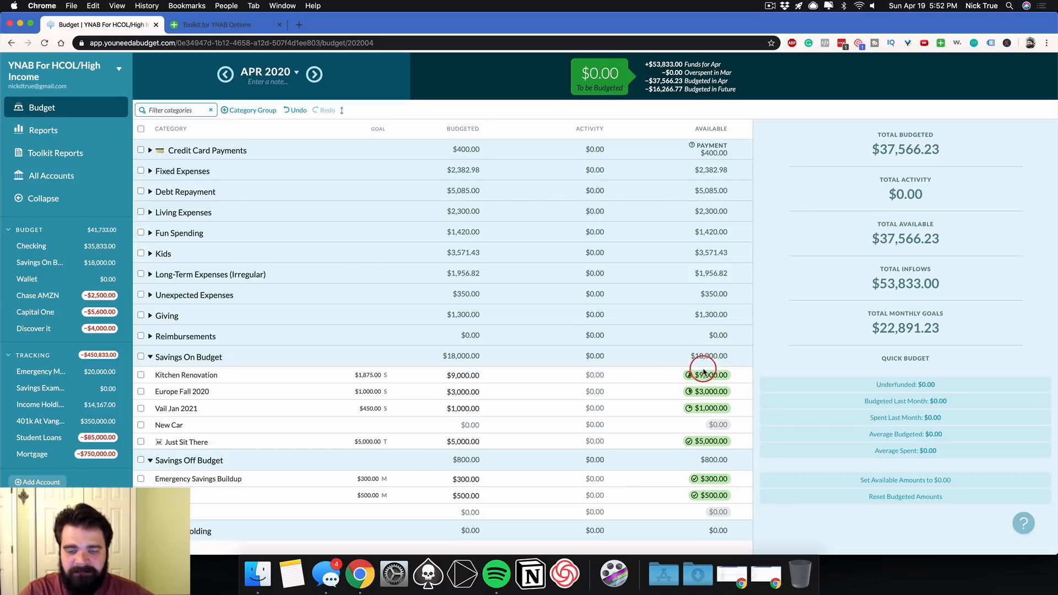
Review the account types offered for a new unlinked account and close the dialog without adding one.
left_click(313, 75)
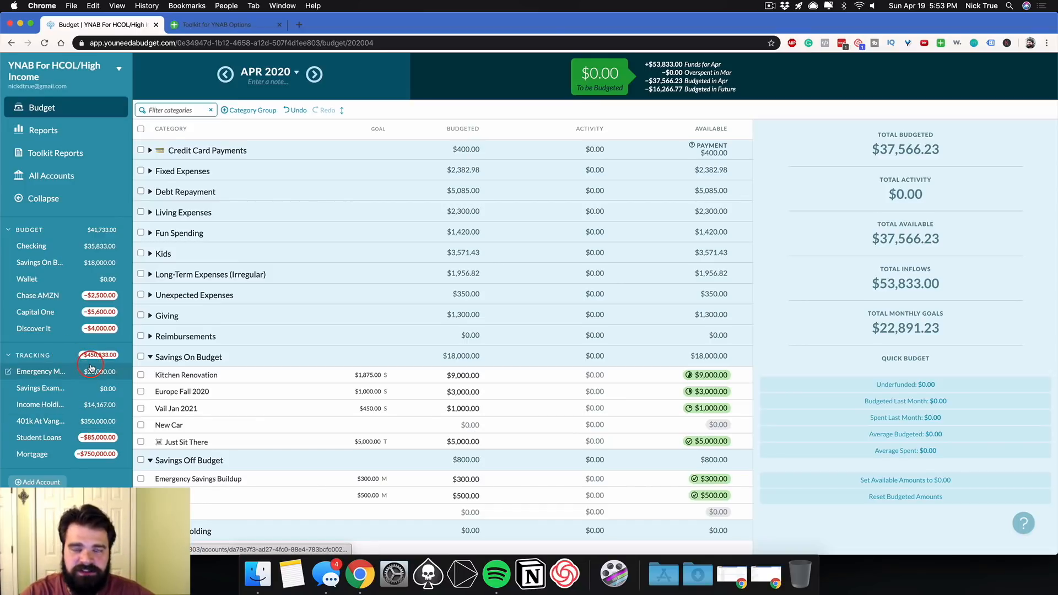
left_click(58, 482)
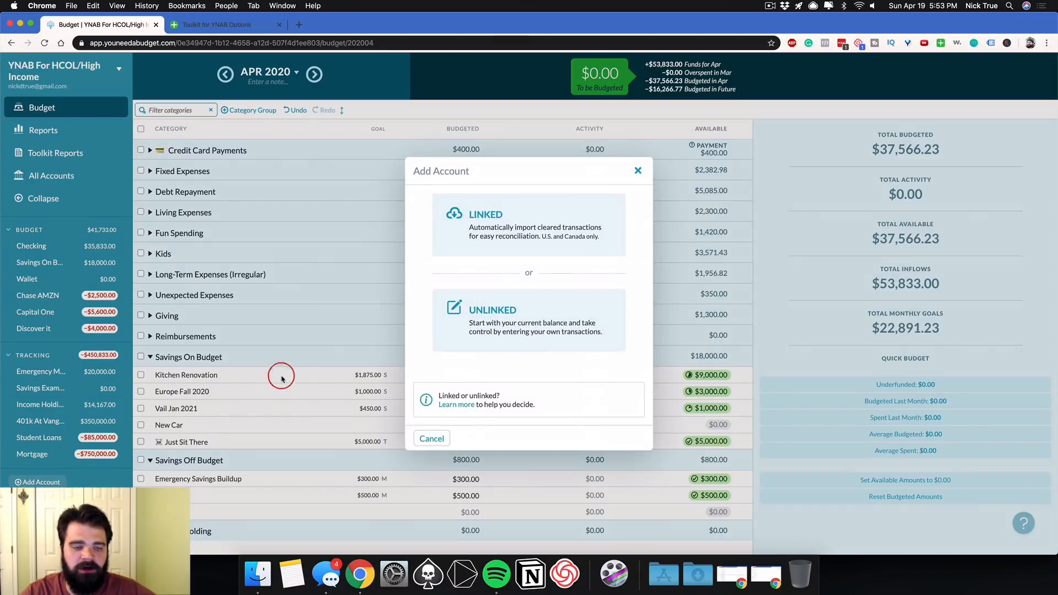
left_click(496, 317)
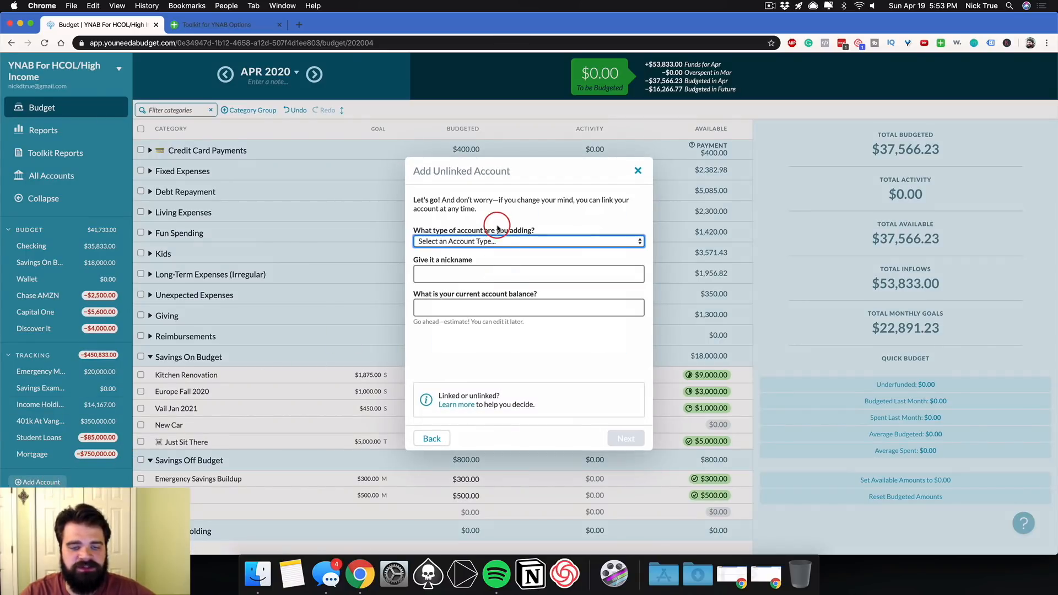
left_click(494, 240)
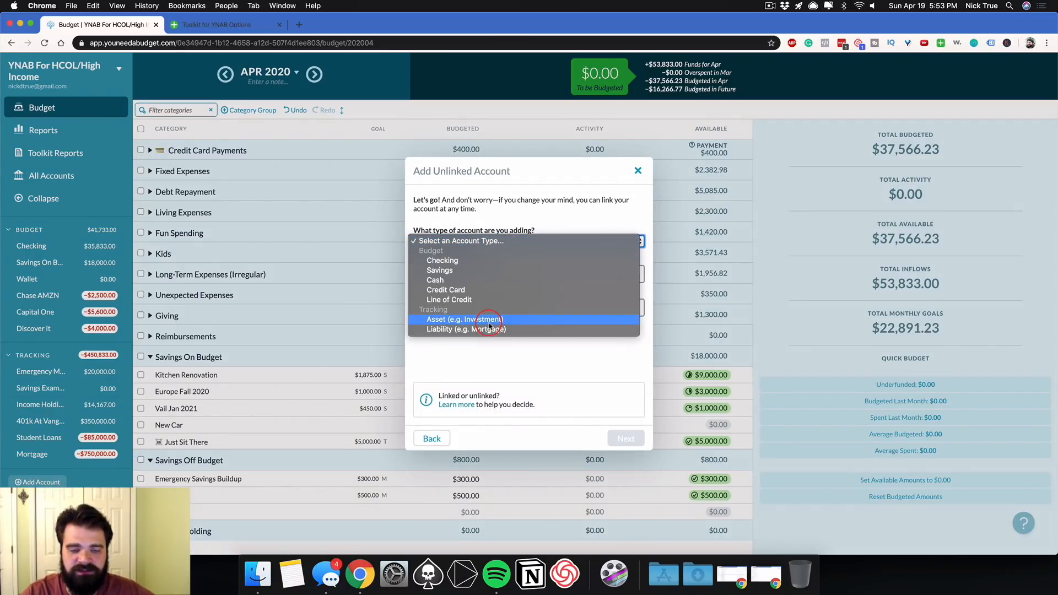
left_click(636, 171)
left_click(636, 171)
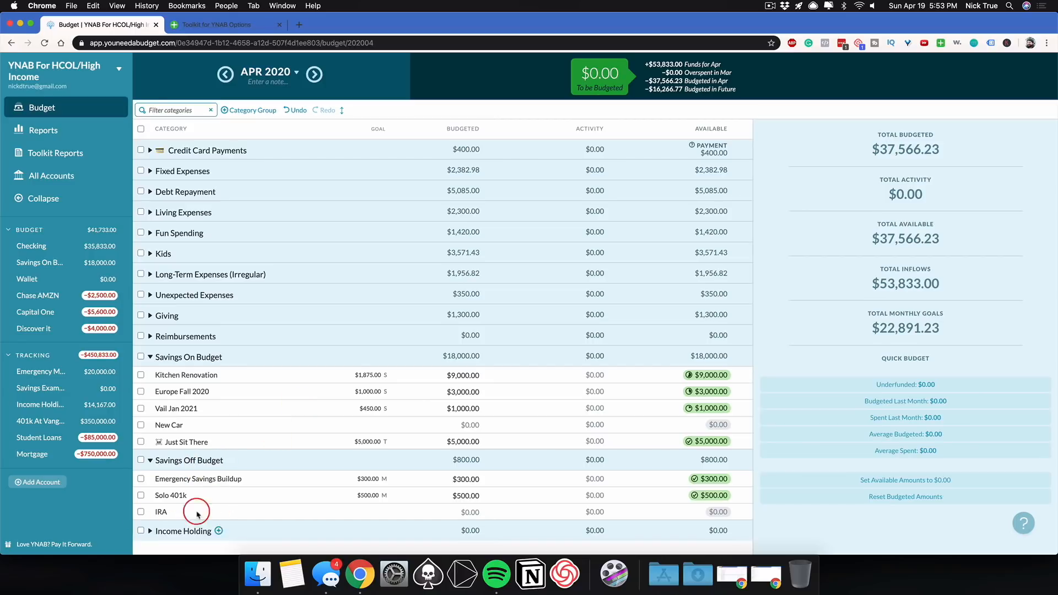
Add the categories HSA Contribution and 529. Contribution to the Savings Off Budget group.
left_click(231, 462)
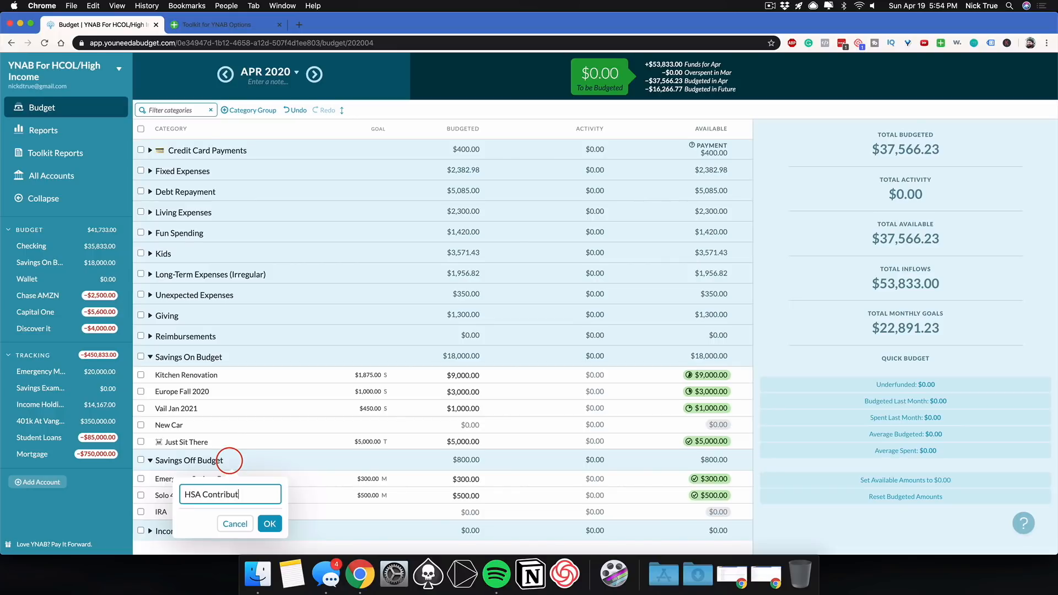
key("Return")
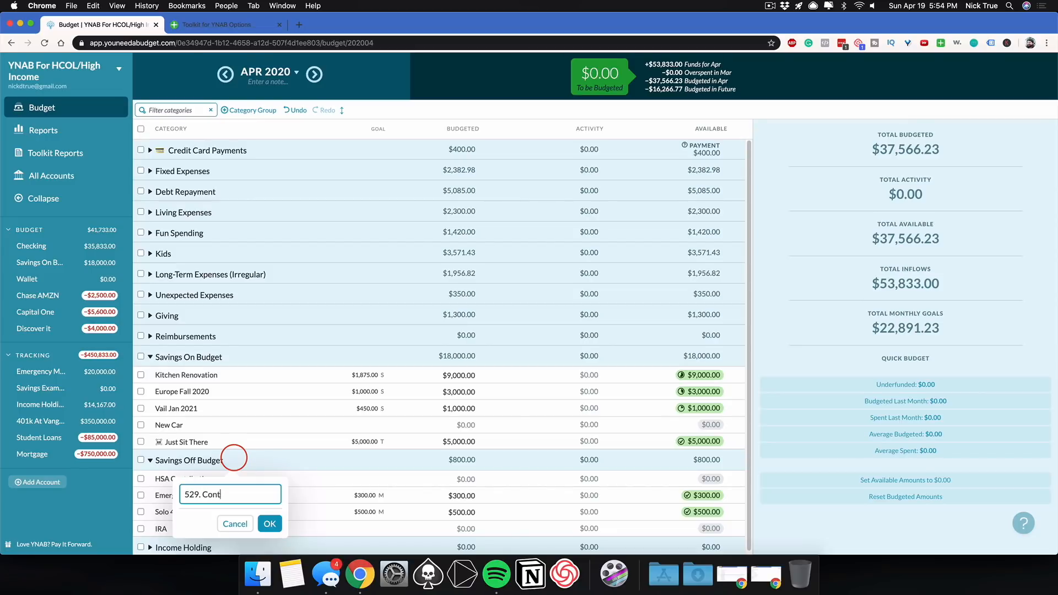
type("529. Contribution")
key("Return")
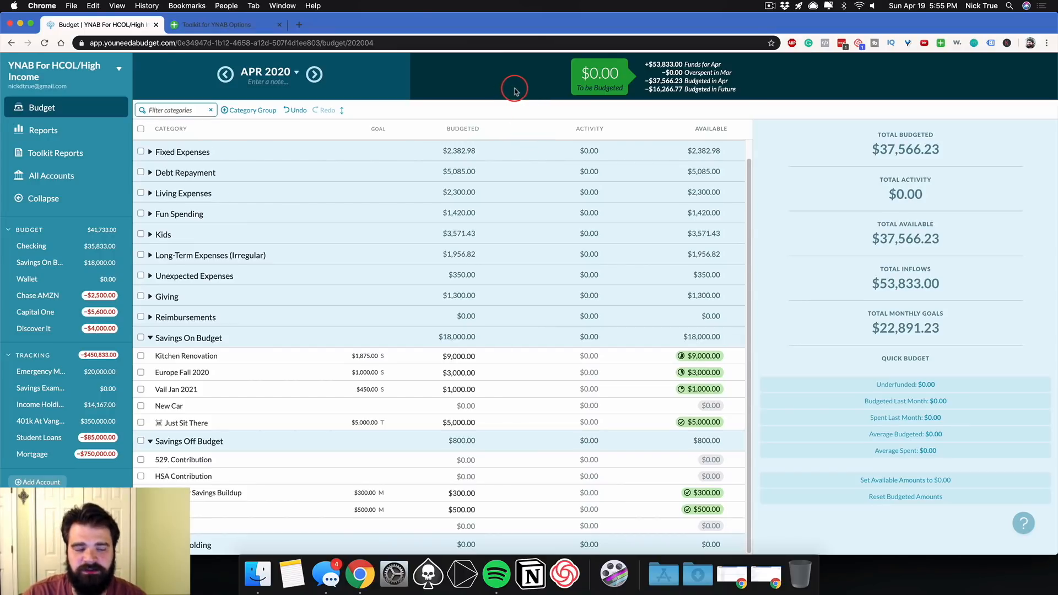
View the spending totals report, and back in the April budget collapse the Savings On Budget and Savings Off Budget groups.
left_click(43, 132)
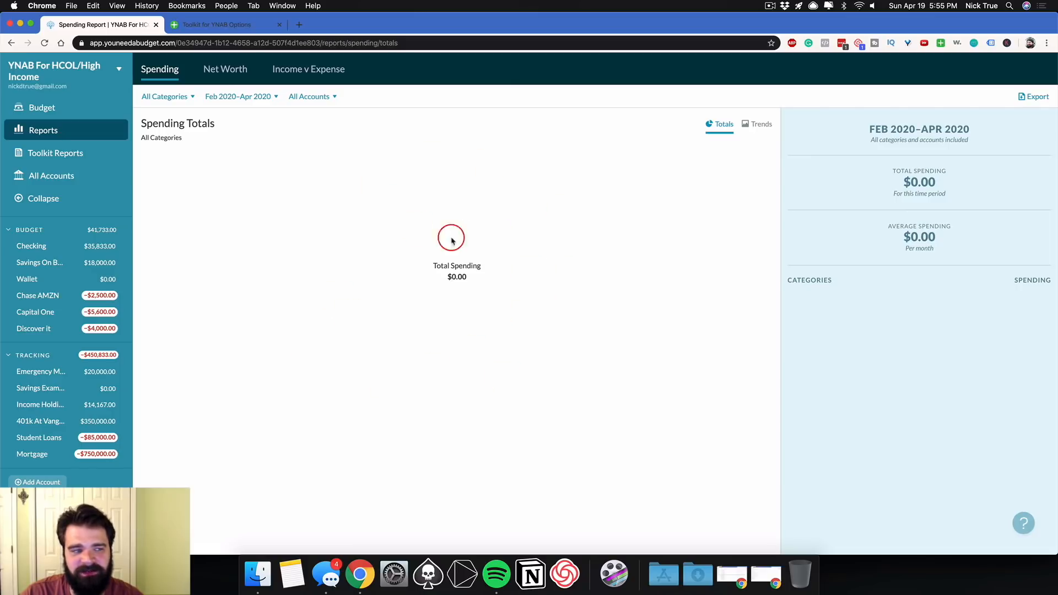
left_click(59, 113)
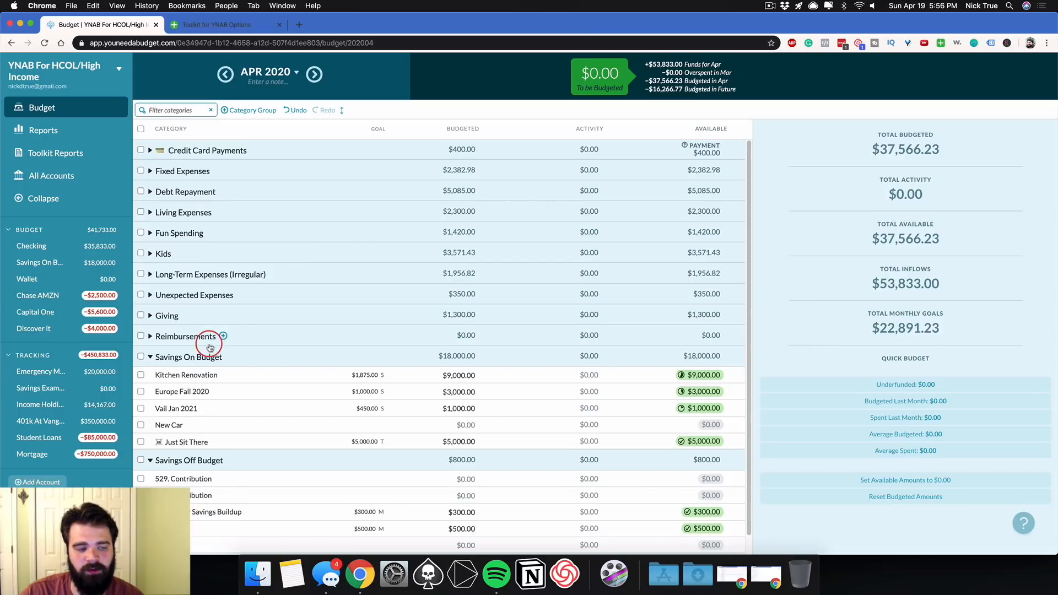
left_click(150, 357)
left_click(148, 377)
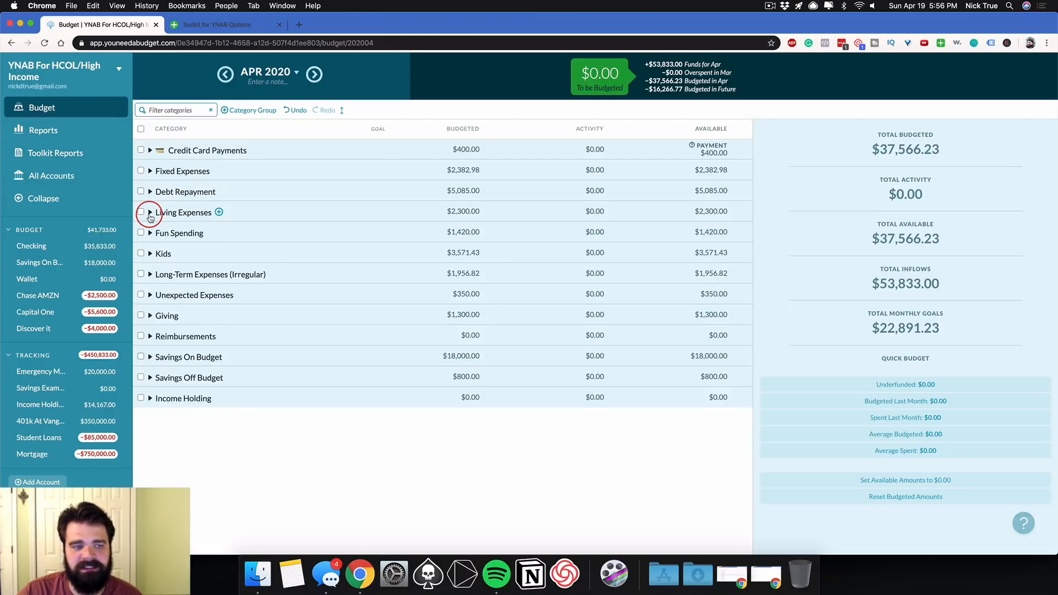
Expand the Kids, Fixed Expenses and Debt Repayment groups and examine their categories, goals and budgeted amounts for April.
left_click(150, 252)
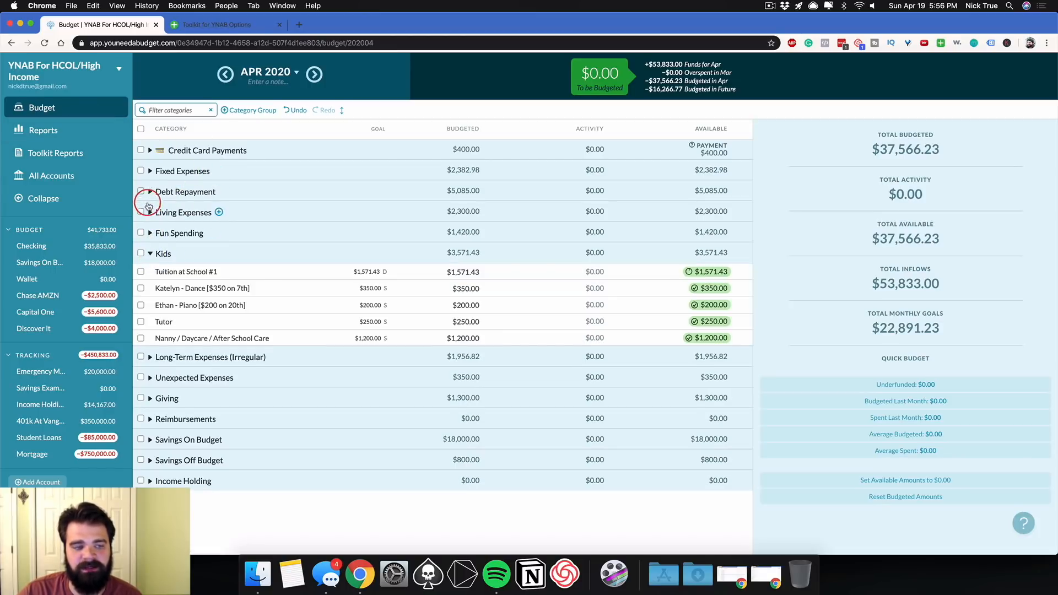
left_click(149, 172)
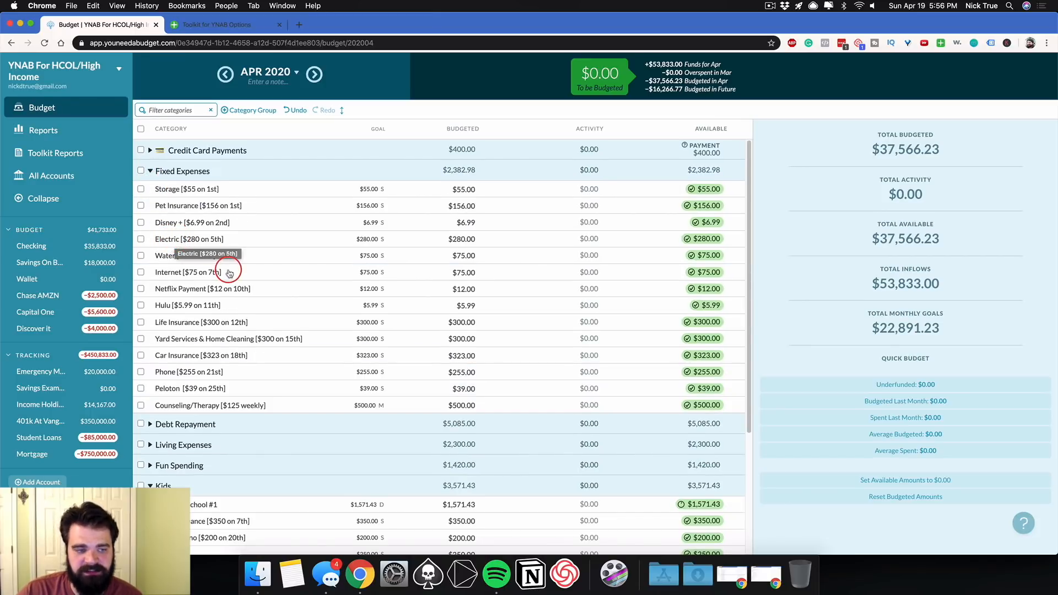
scroll(222, 287, "down", 1)
left_click(150, 419)
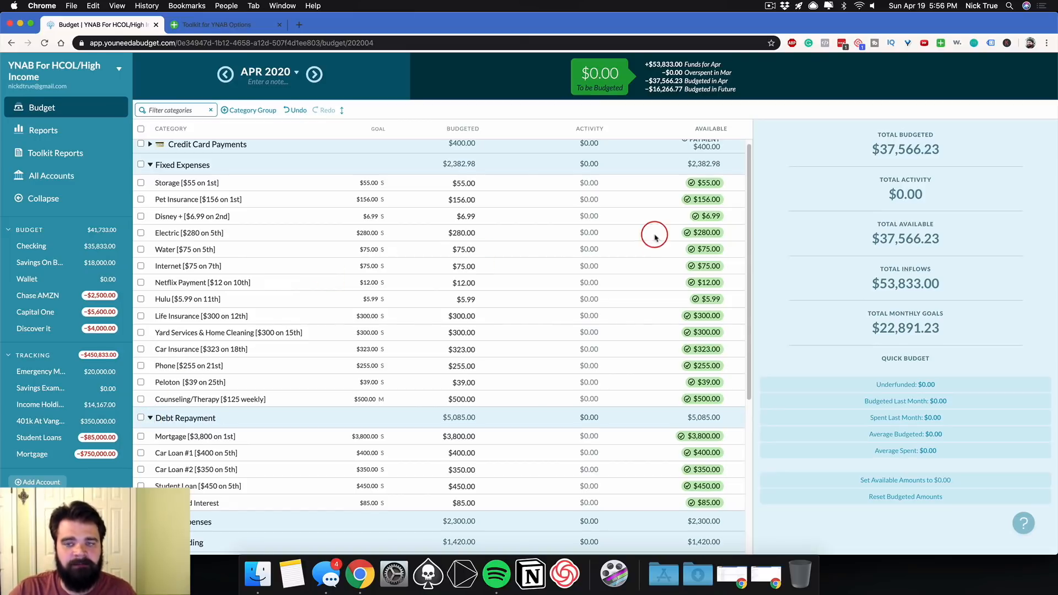
scroll(507, 220, "down", 5)
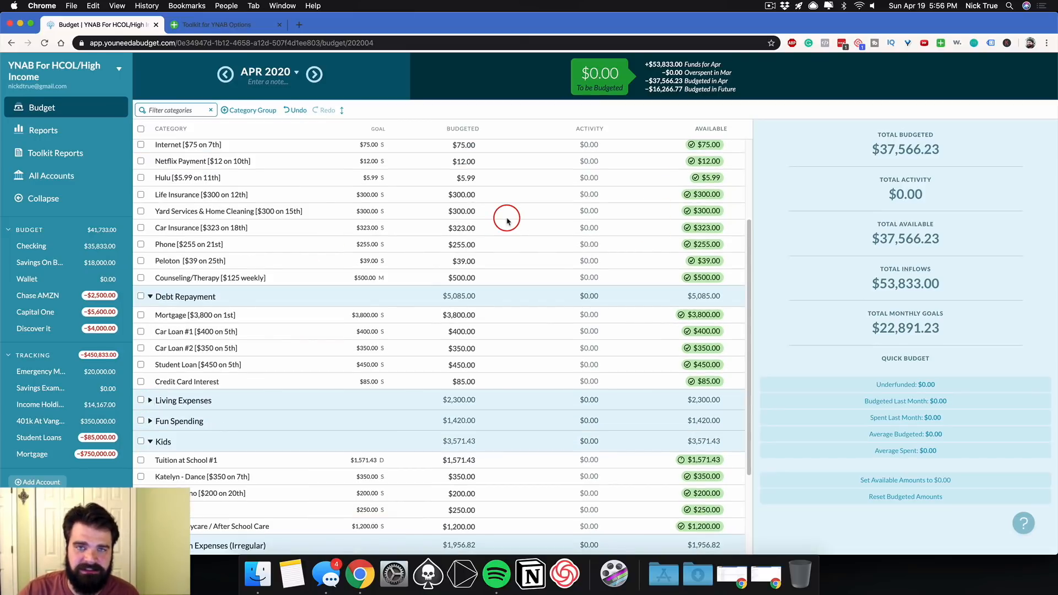
scroll(508, 220, "up", 5)
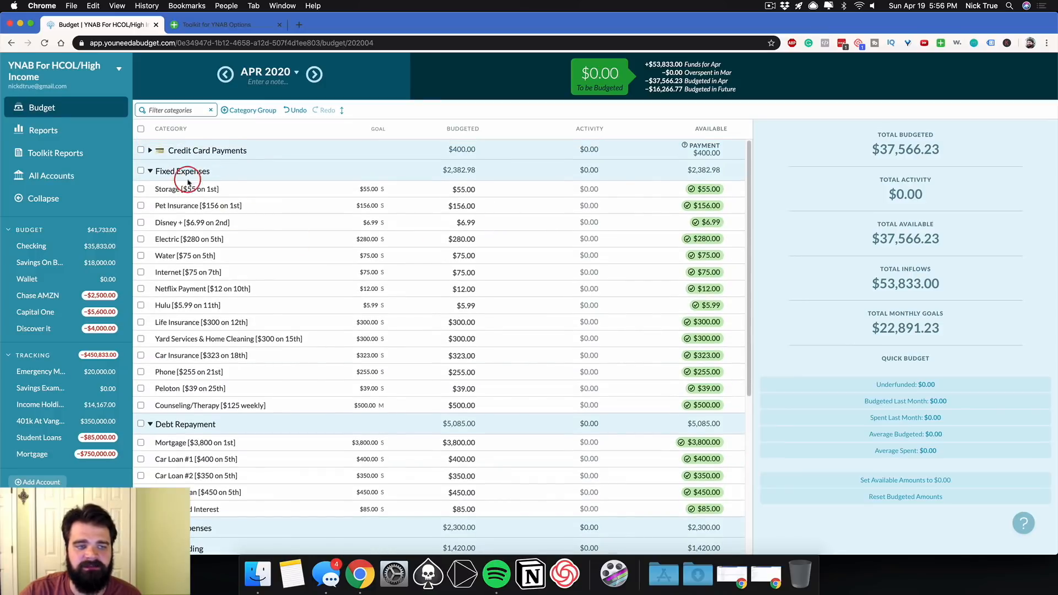
scroll(152, 181, "down", 5)
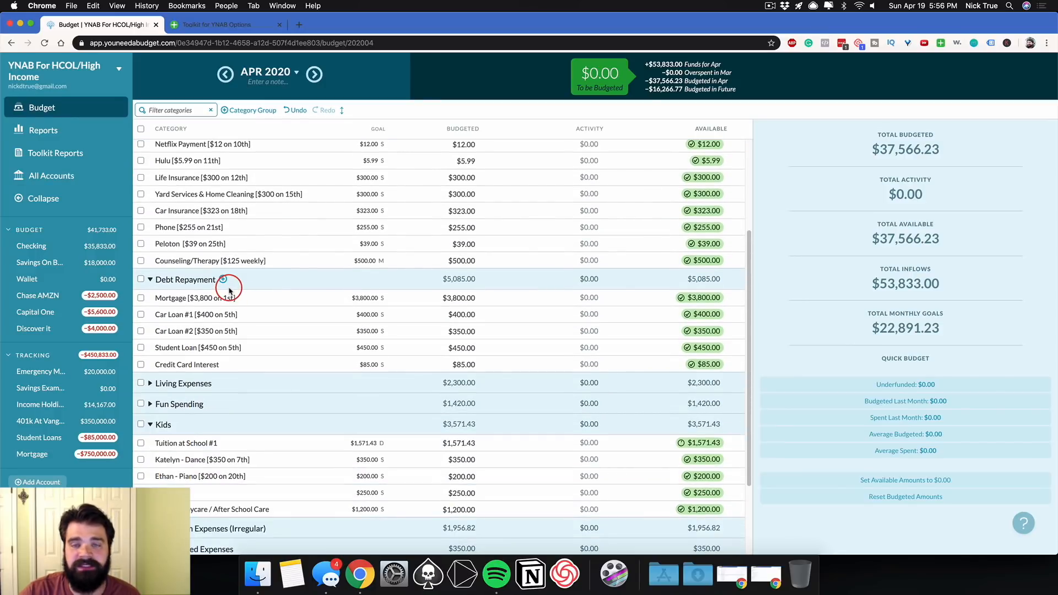
scroll(230, 290, "down", 4)
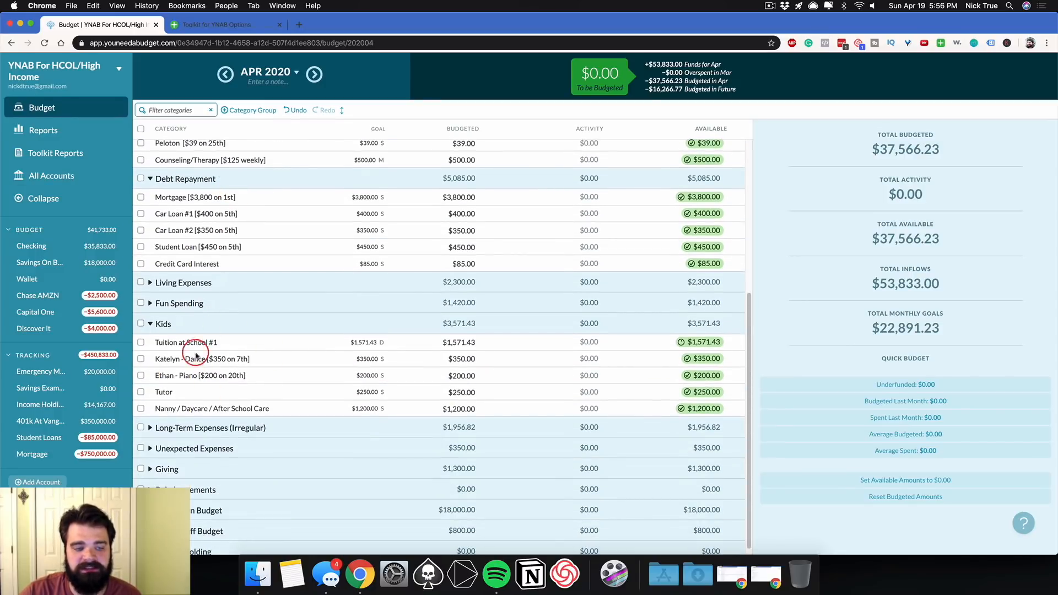